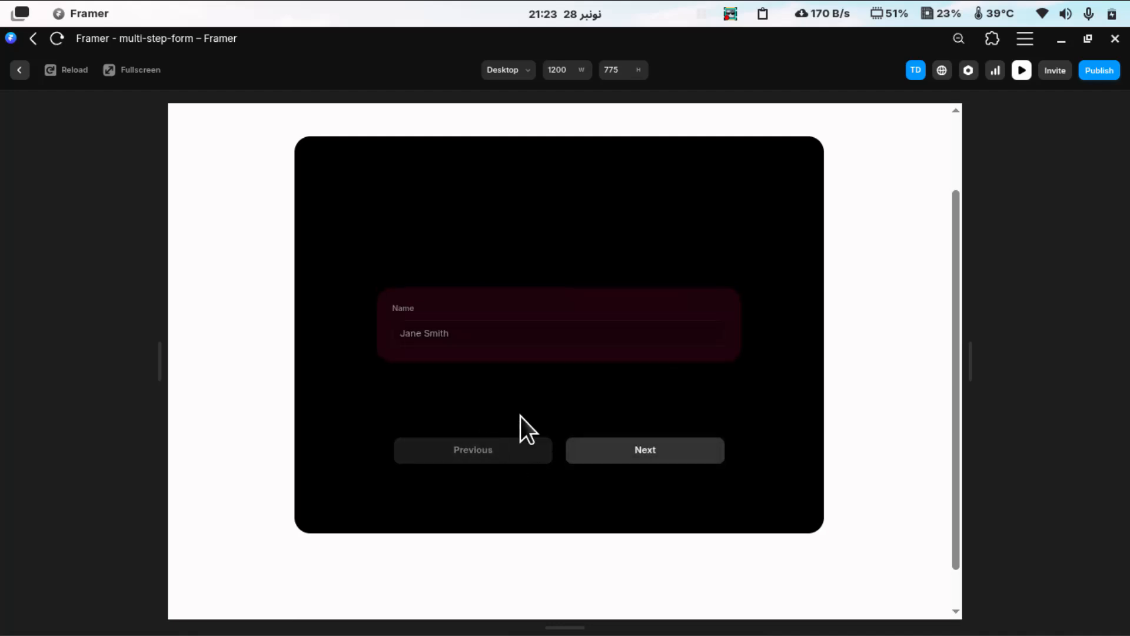
Leave the preview and open the multi-steps-form component nested in the Home page's Stack for editing.
{"action": "key", "text": "Escape"}
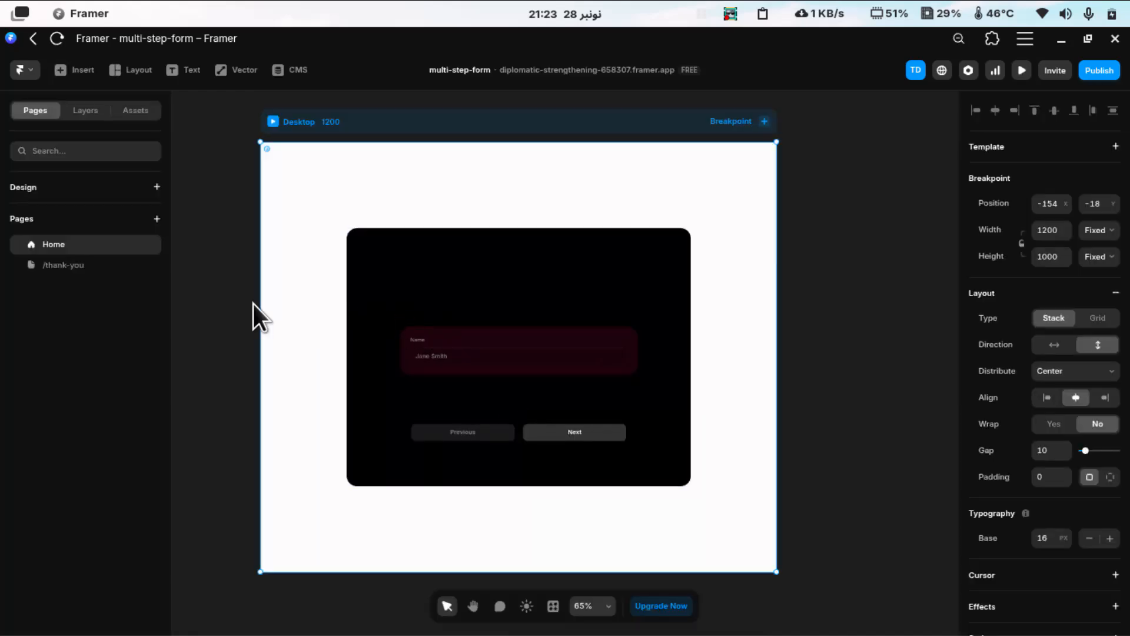
{"action": "left_click", "coordinate": [84, 111]}
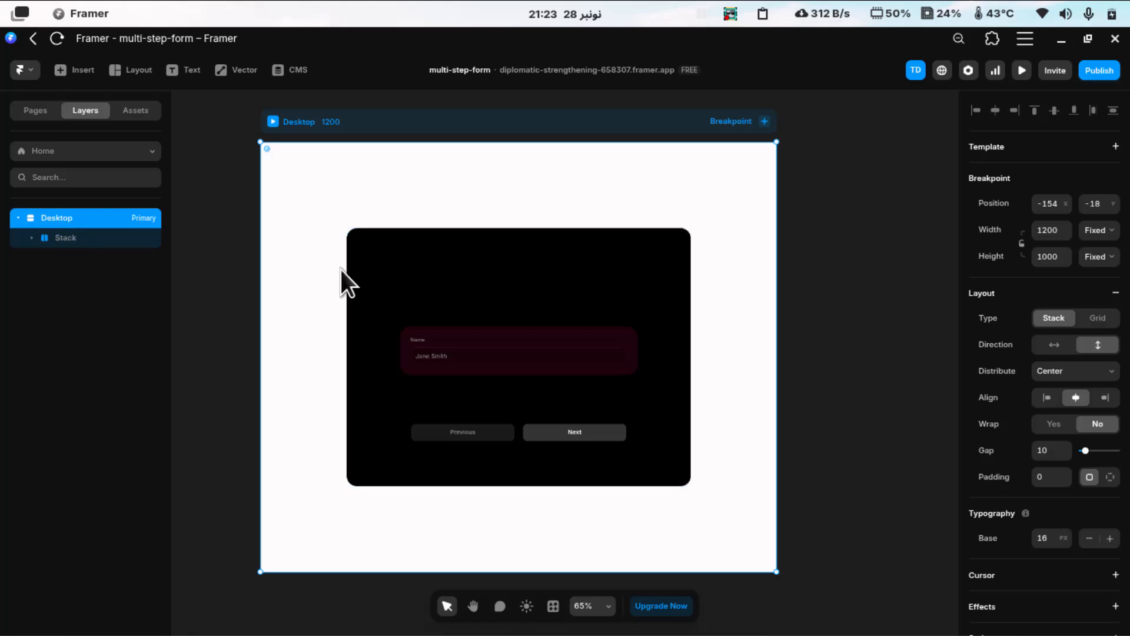
{"action": "left_click", "coordinate": [31, 238]}
{"action": "left_click", "coordinate": [88, 264]}
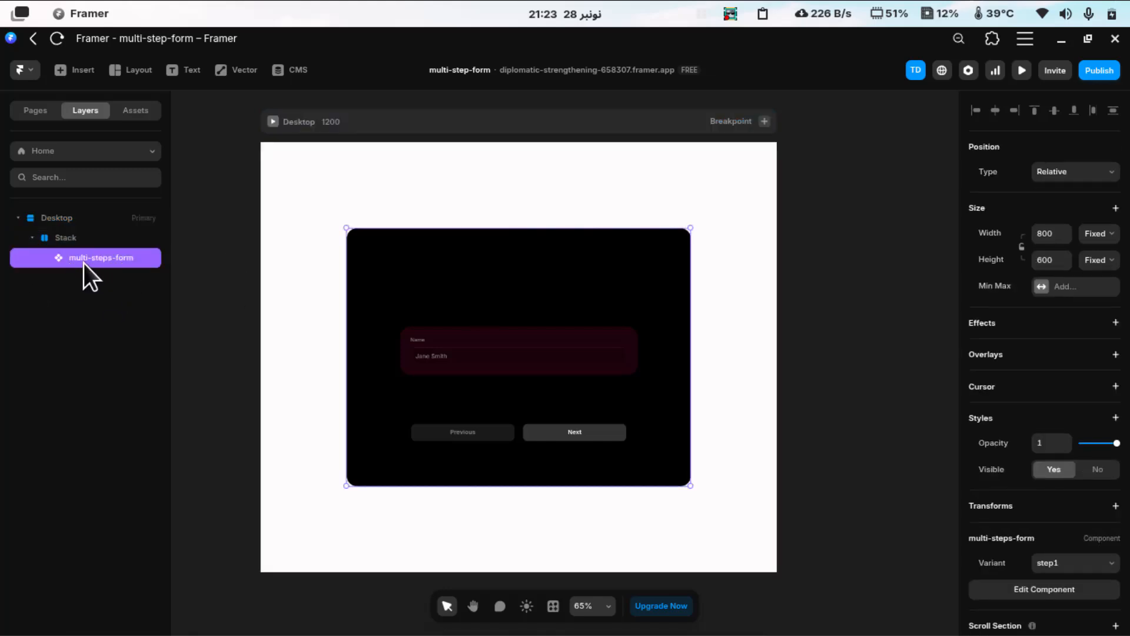
{"action": "double_click", "coordinate": [493, 293]}
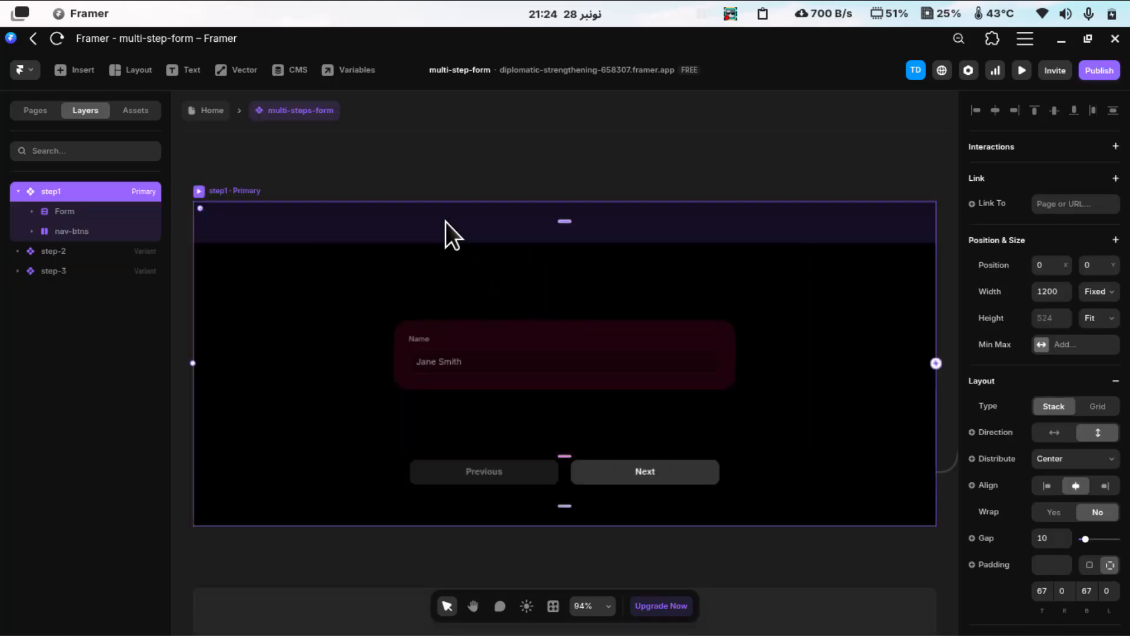
Rename the row layer inside step1's form-body to container-slider.
{"action": "key", "text": "space"}
{"action": "left_click_drag", "start_coordinate": [441, 247], "coordinate": [490, 254]}
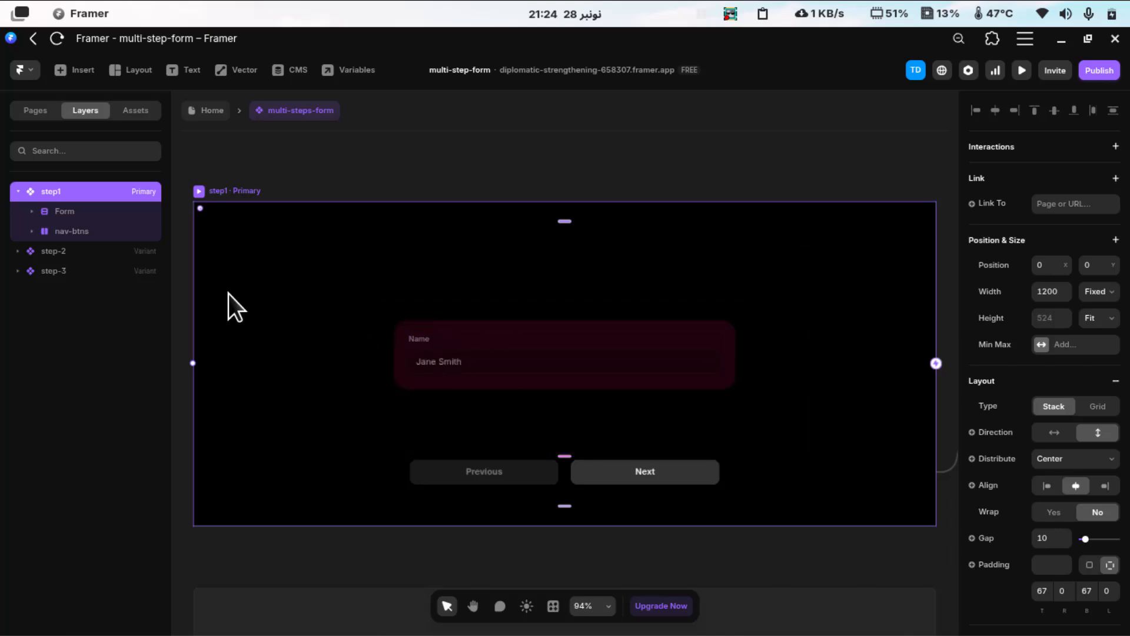
{"action": "left_click", "coordinate": [32, 211]}
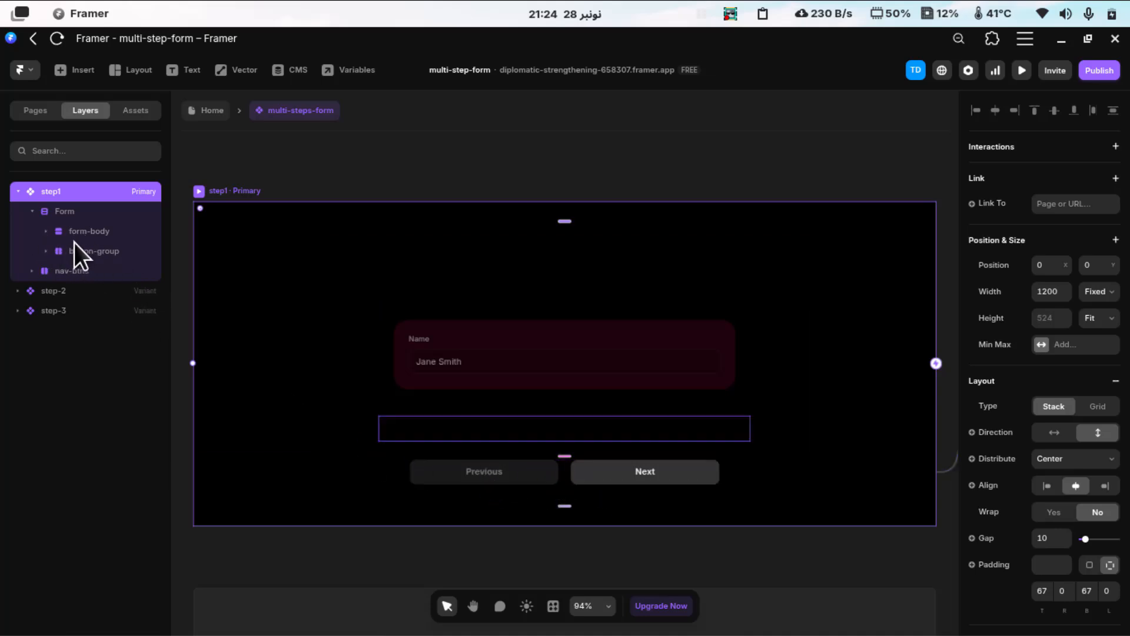
{"action": "left_click", "coordinate": [45, 230]}
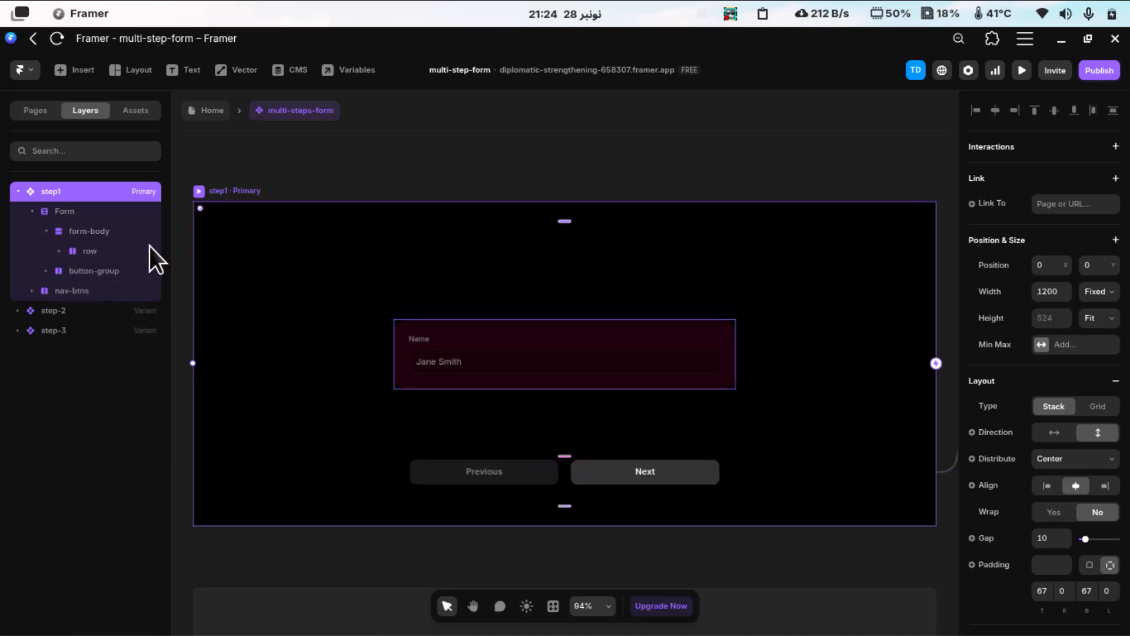
{"action": "left_click", "coordinate": [59, 251]}
{"action": "double_click", "coordinate": [91, 252]}
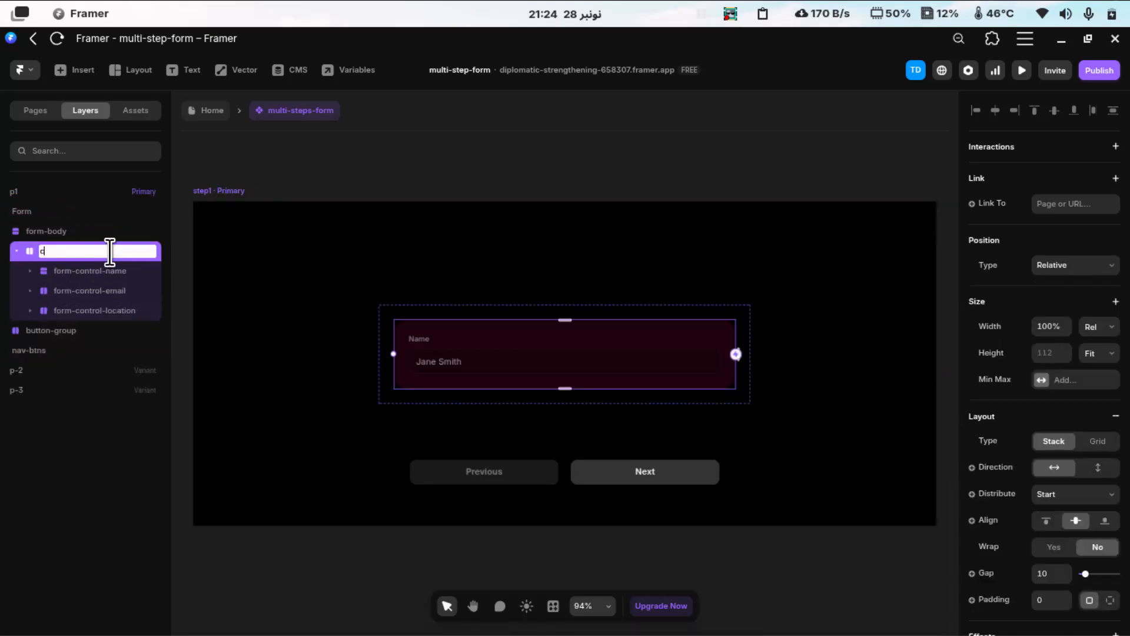
{"action": "type", "text": "container-slider"}
{"action": "key", "text": "Return"}
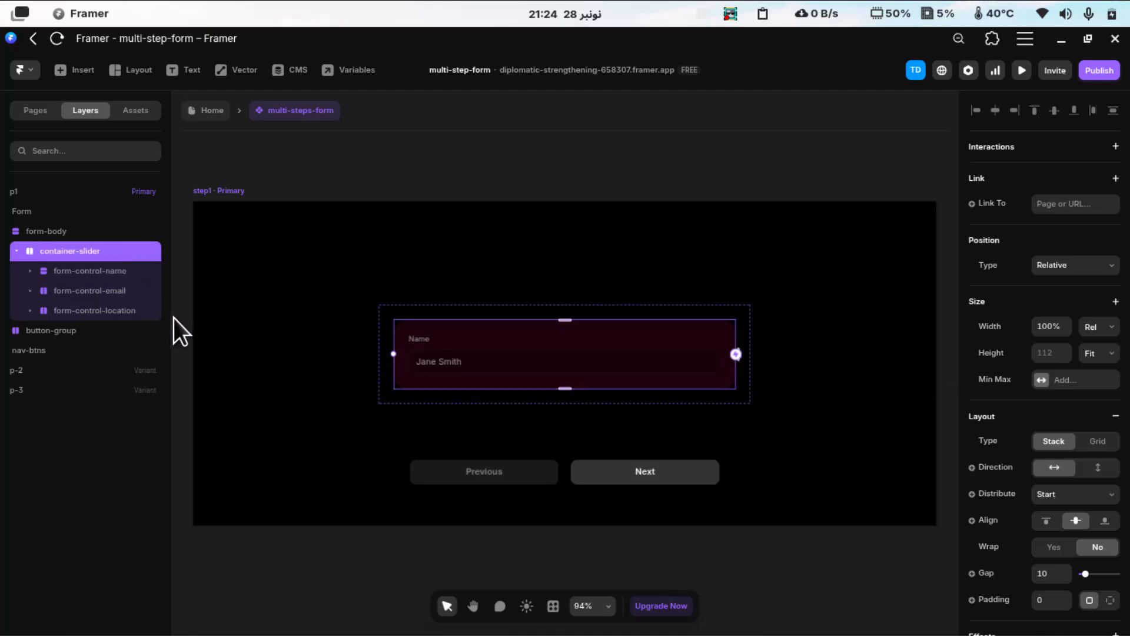
Widen the layer tree so the full nested hierarchy of layer names is readable.
{"action": "left_click_drag", "start_coordinate": [172, 318], "coordinate": [304, 332]}
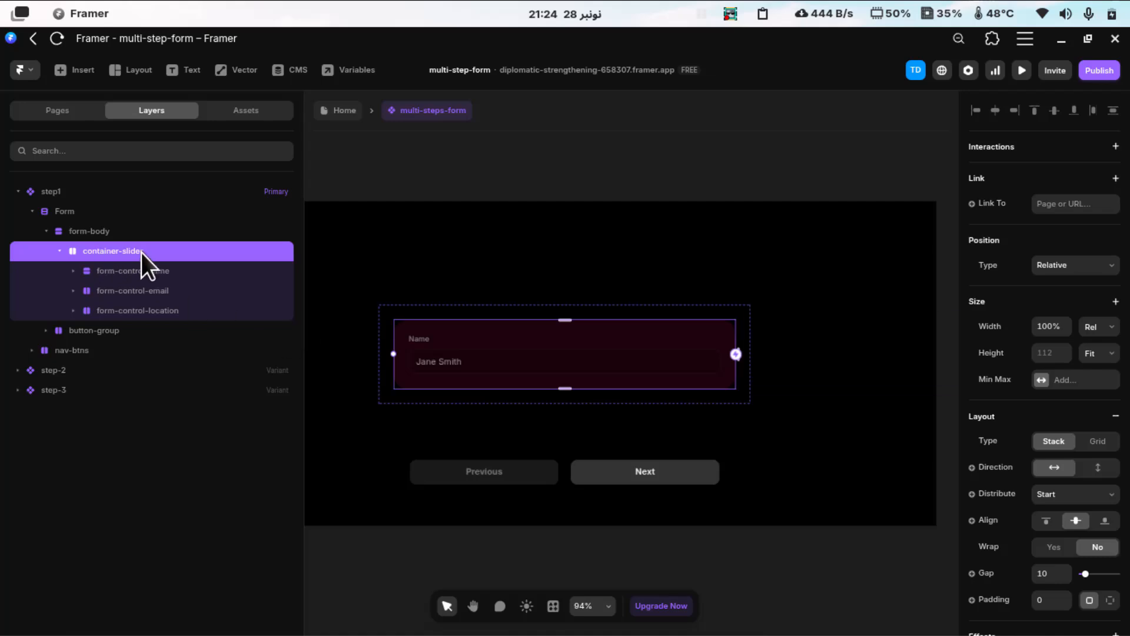
{"action": "key", "text": "h"}
{"action": "left_click_drag", "start_coordinate": [396, 230], "coordinate": [510, 189]}
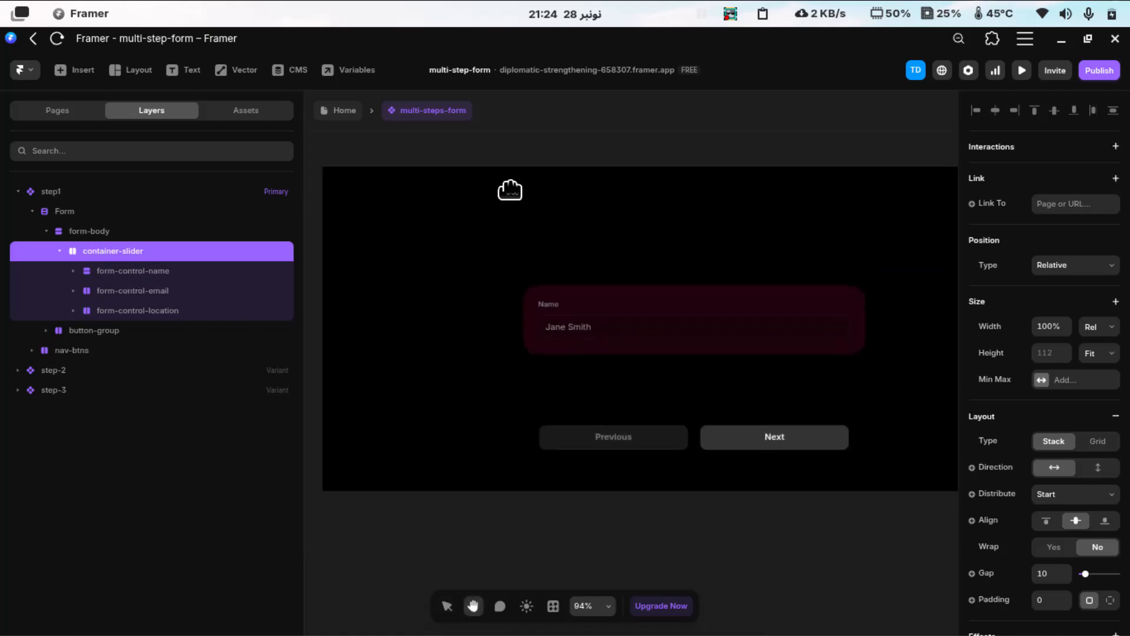
{"action": "key", "text": "v"}
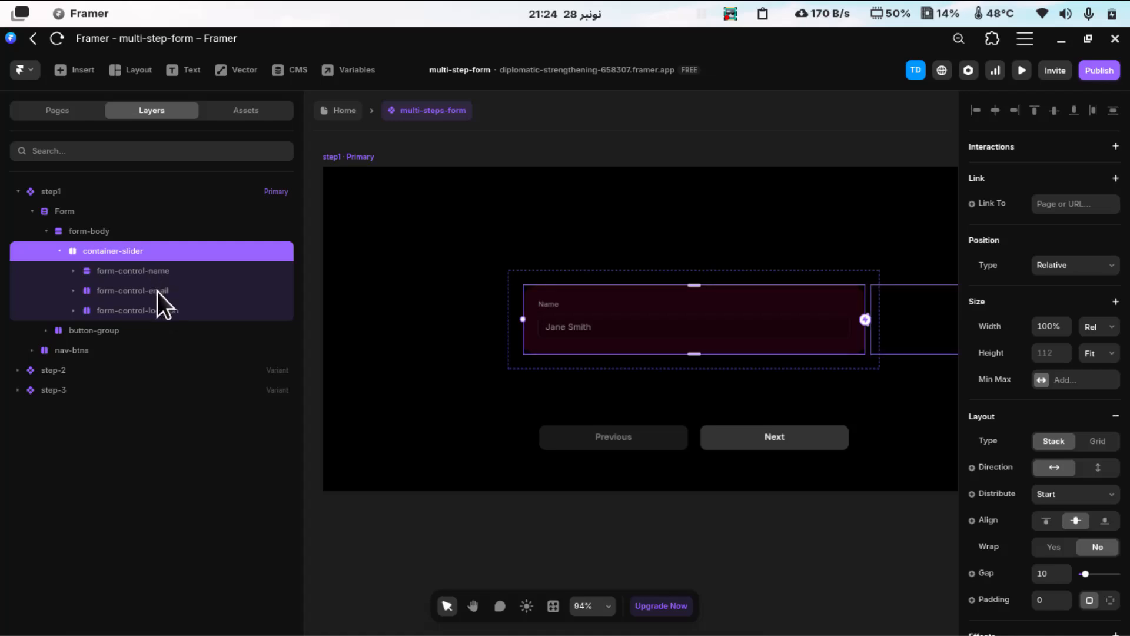
Move the step-2 variant well away from step1, to about X 2348, Y 83.
{"action": "key", "text": "space"}
{"action": "left_click_drag", "start_coordinate": [423, 334], "coordinate": [210, 321]}
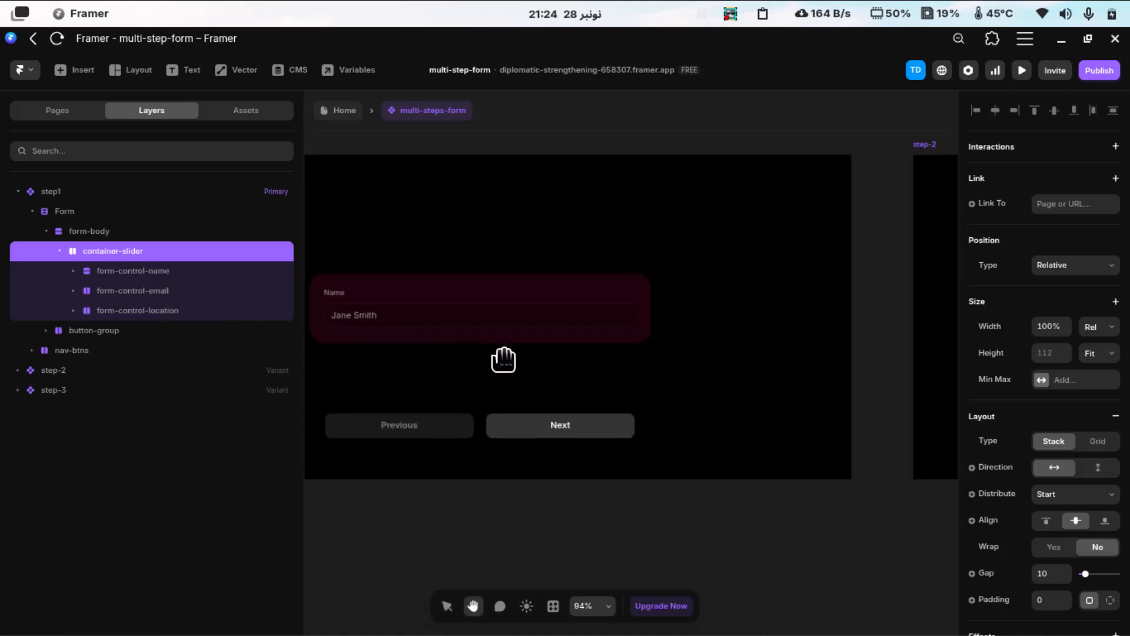
{"action": "left_click_drag", "start_coordinate": [503, 359], "coordinate": [356, 351]}
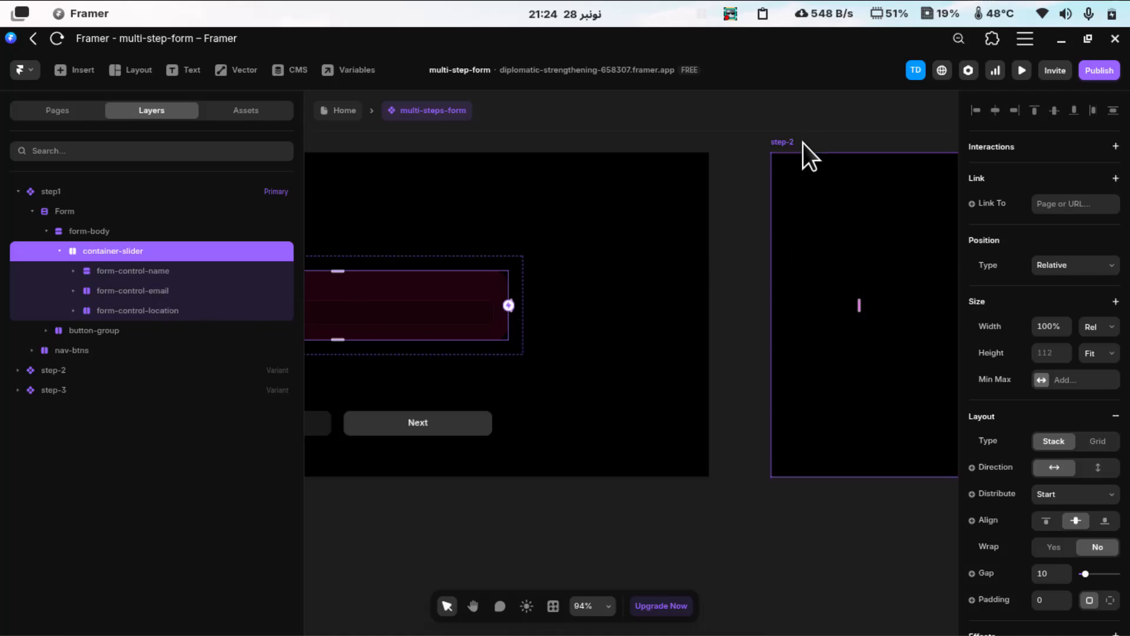
{"action": "left_click_drag", "start_coordinate": [802, 143], "coordinate": [1125, 196]}
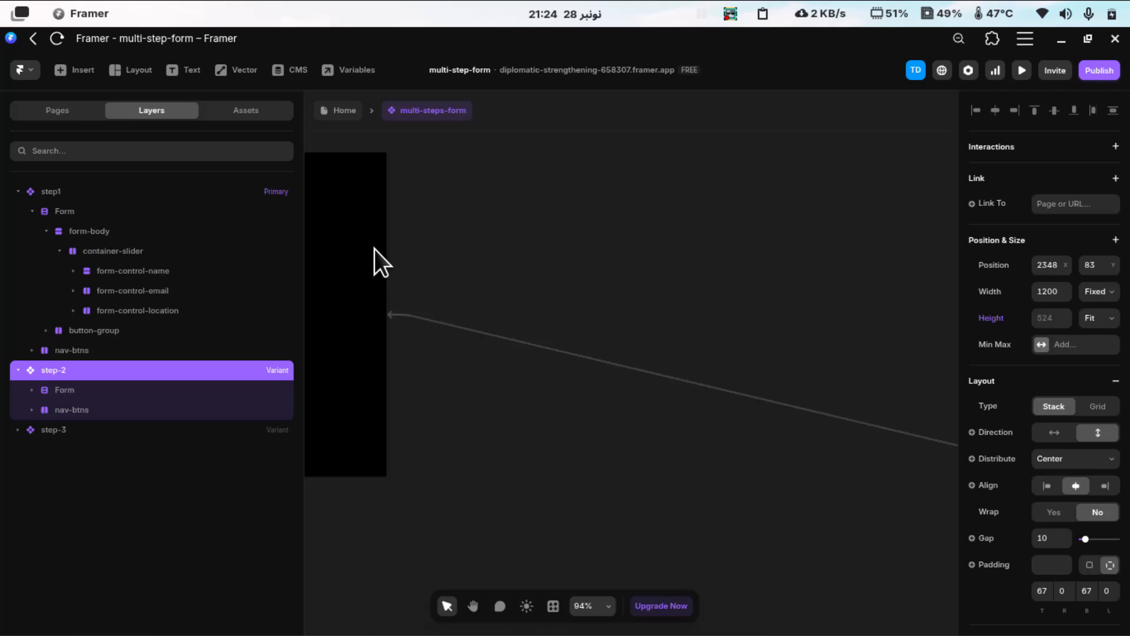
{"action": "key", "text": "space"}
{"action": "left_click_drag", "start_coordinate": [377, 248], "coordinate": [849, 241]}
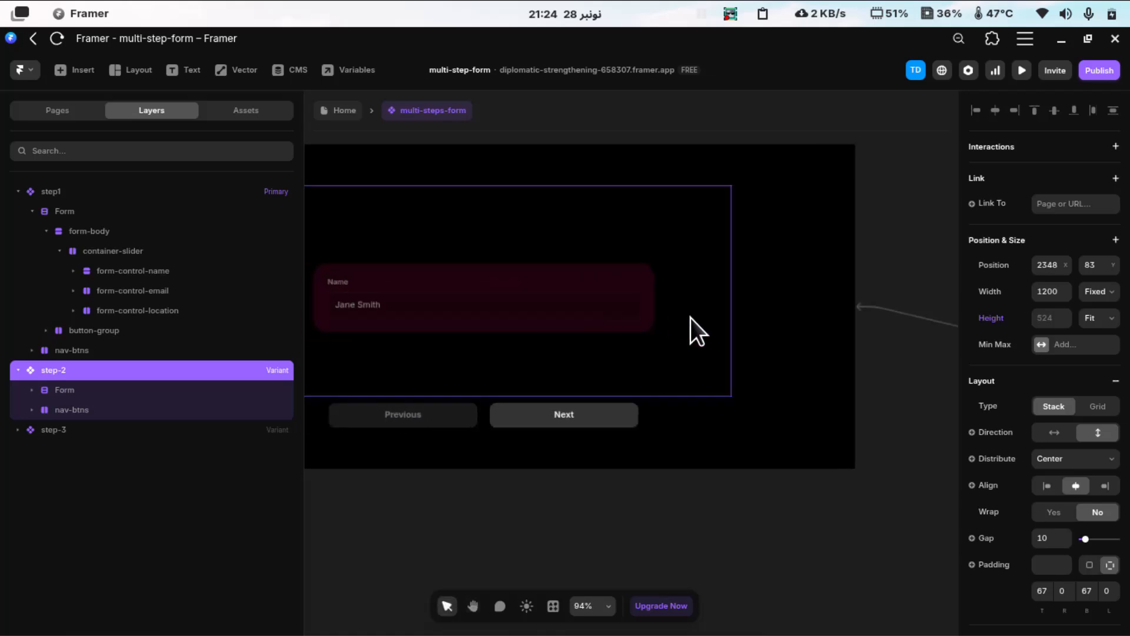
Examine step1's form fields extending beyond its frame and the size and layout settings of container-slider, form-body and form-control-name.
{"action": "key", "text": "space"}
{"action": "left_click_drag", "start_coordinate": [692, 322], "coordinate": [365, 344]}
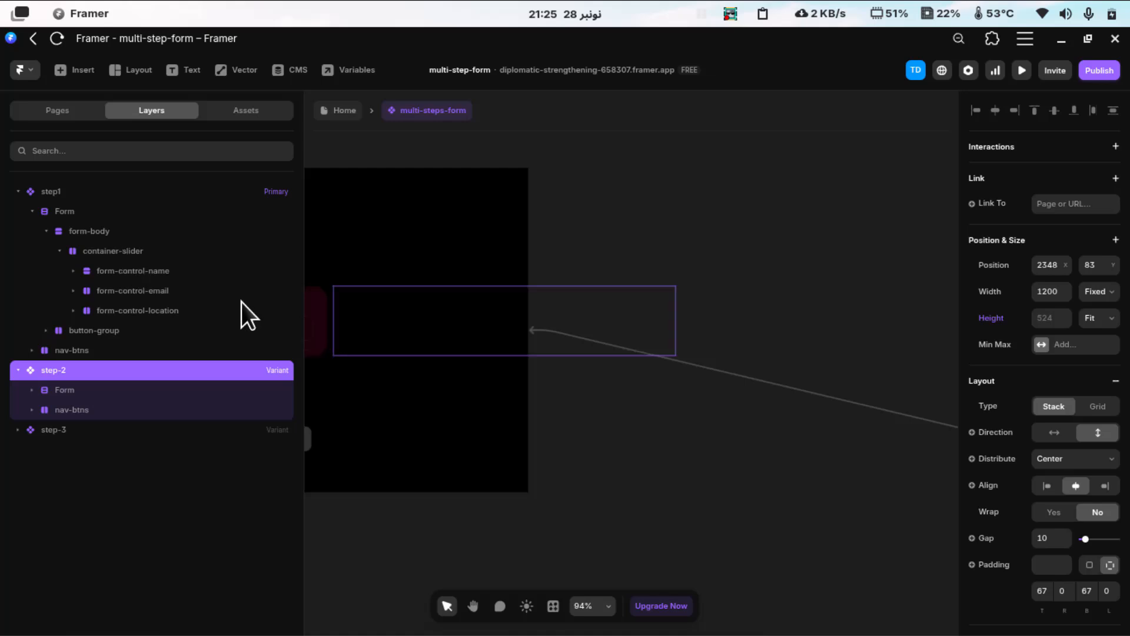
{"action": "key", "text": "space"}
{"action": "left_click_drag", "start_coordinate": [434, 312], "coordinate": [856, 302]}
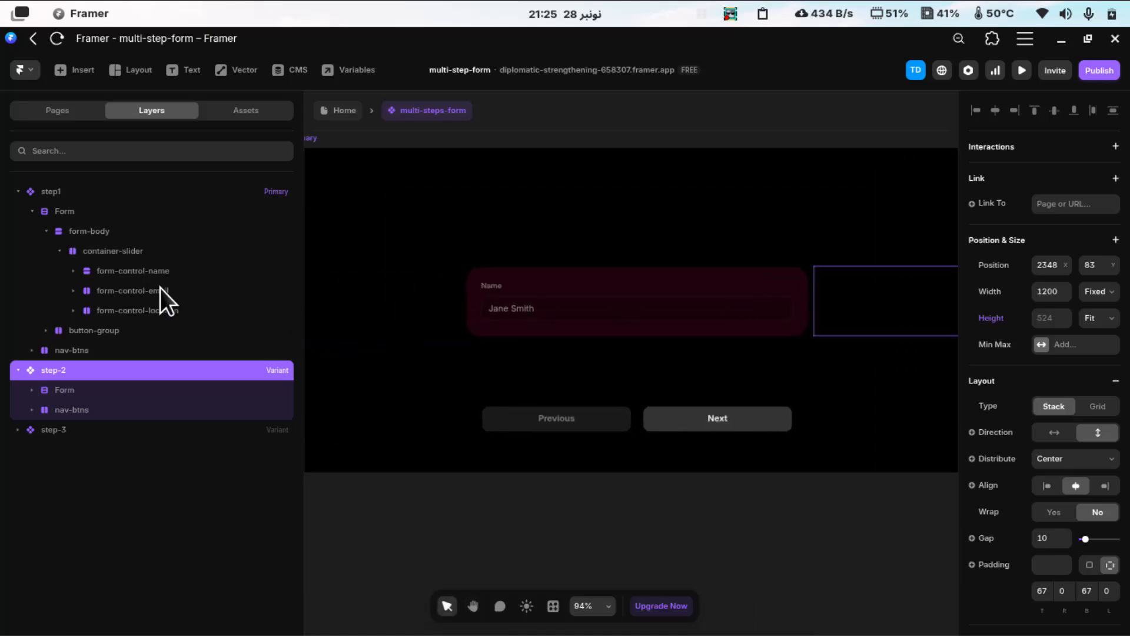
{"action": "left_click", "coordinate": [119, 254]}
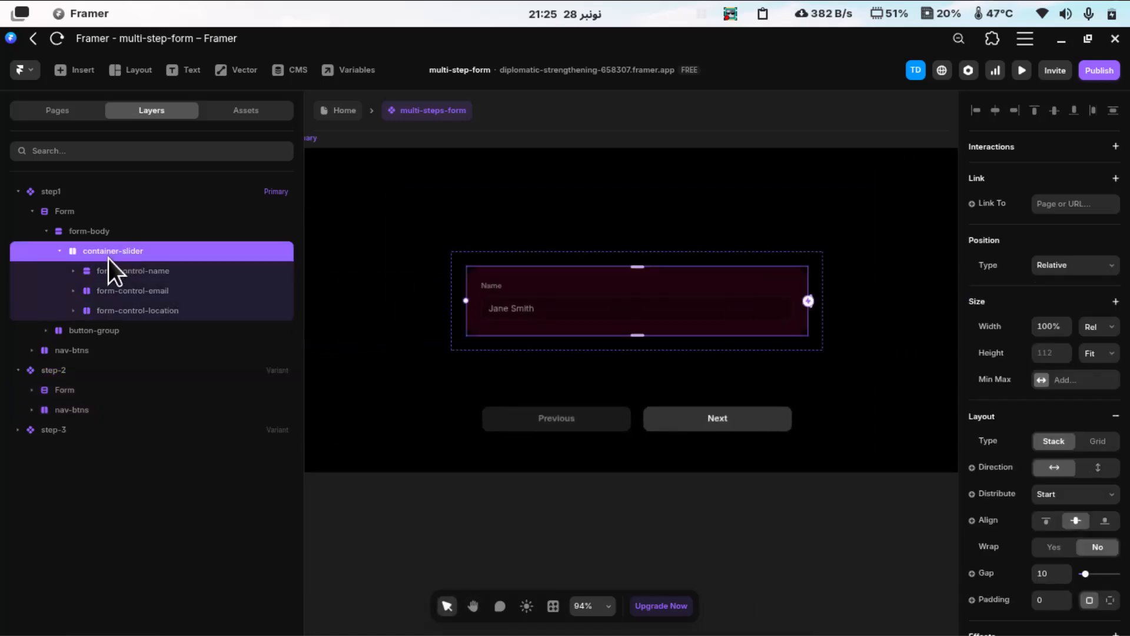
{"action": "scroll", "coordinate": [995, 382], "scroll_direction": "down", "scroll_amount": 3}
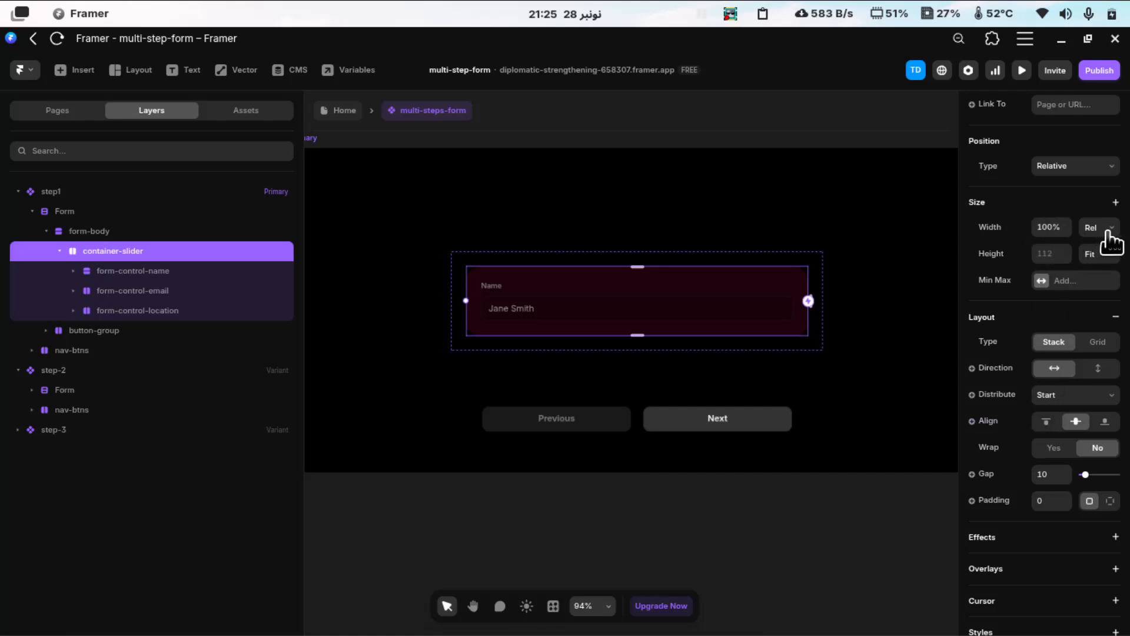
{"action": "left_click", "coordinate": [94, 235]}
{"action": "left_click", "coordinate": [112, 253]}
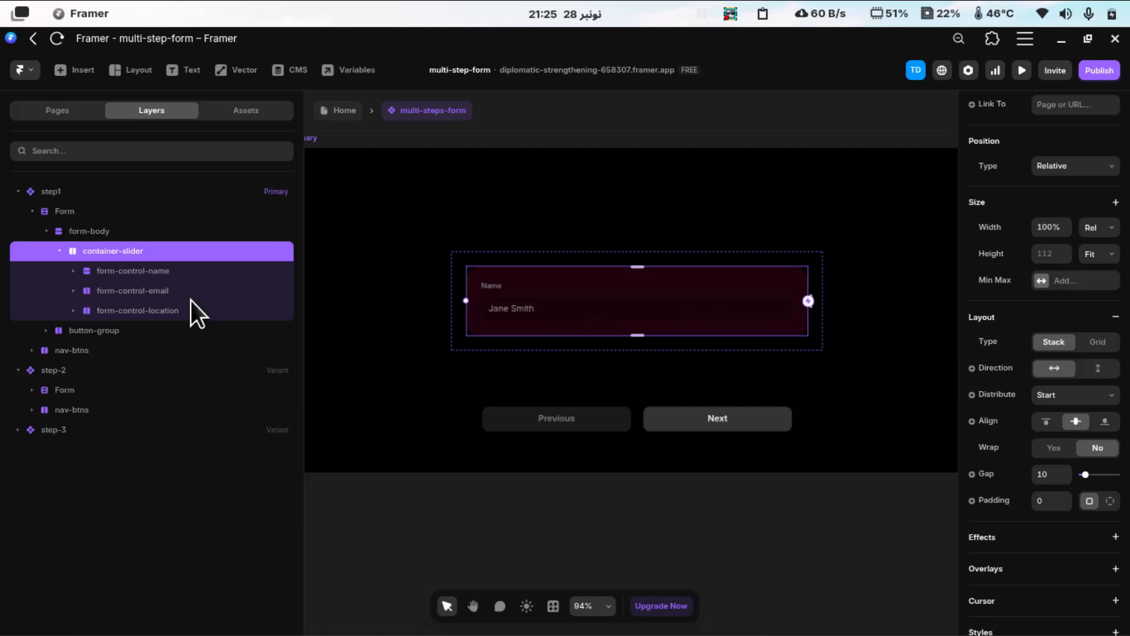
{"action": "left_click", "coordinate": [148, 277]}
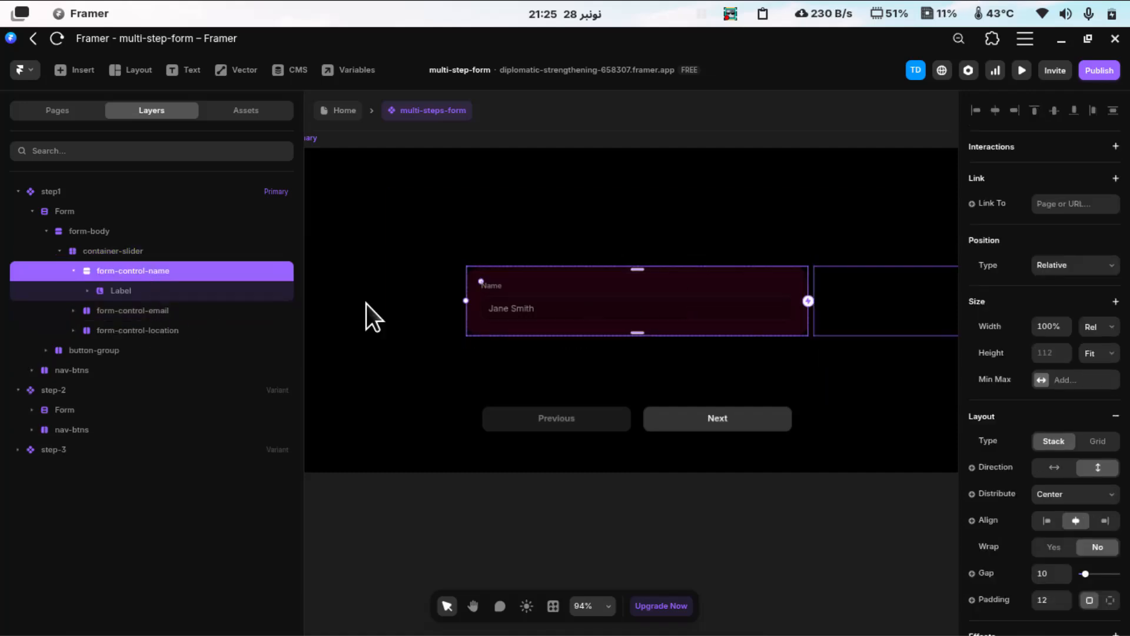
Try the Center and End distributions on step1's container-slider, and return it to Start.
{"action": "left_click", "coordinate": [133, 250]}
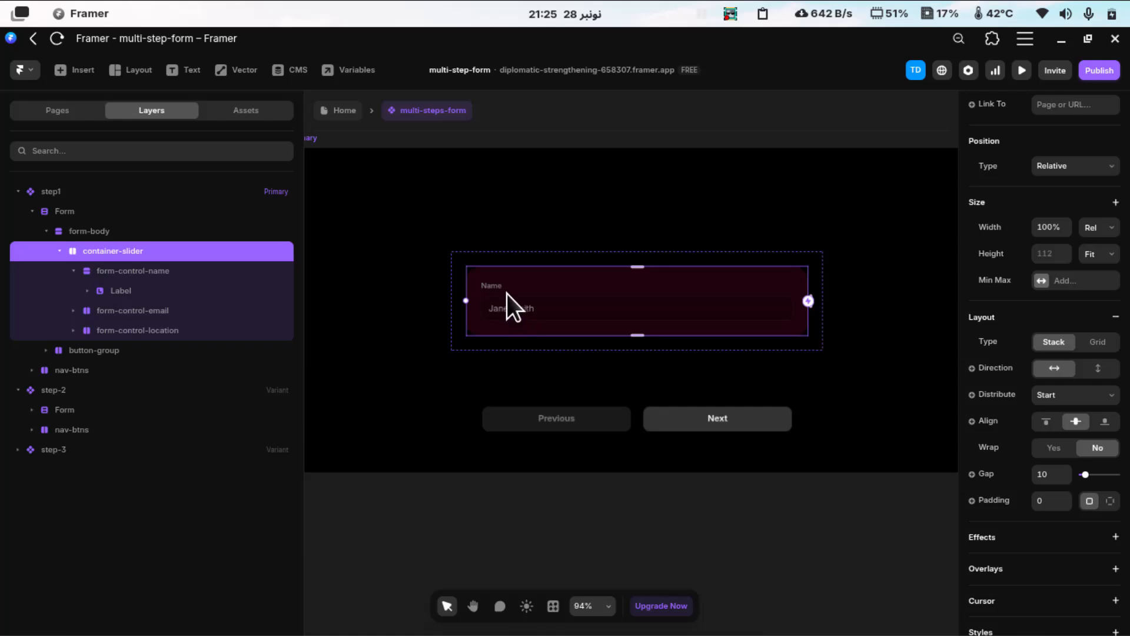
{"action": "left_click", "coordinate": [1092, 396]}
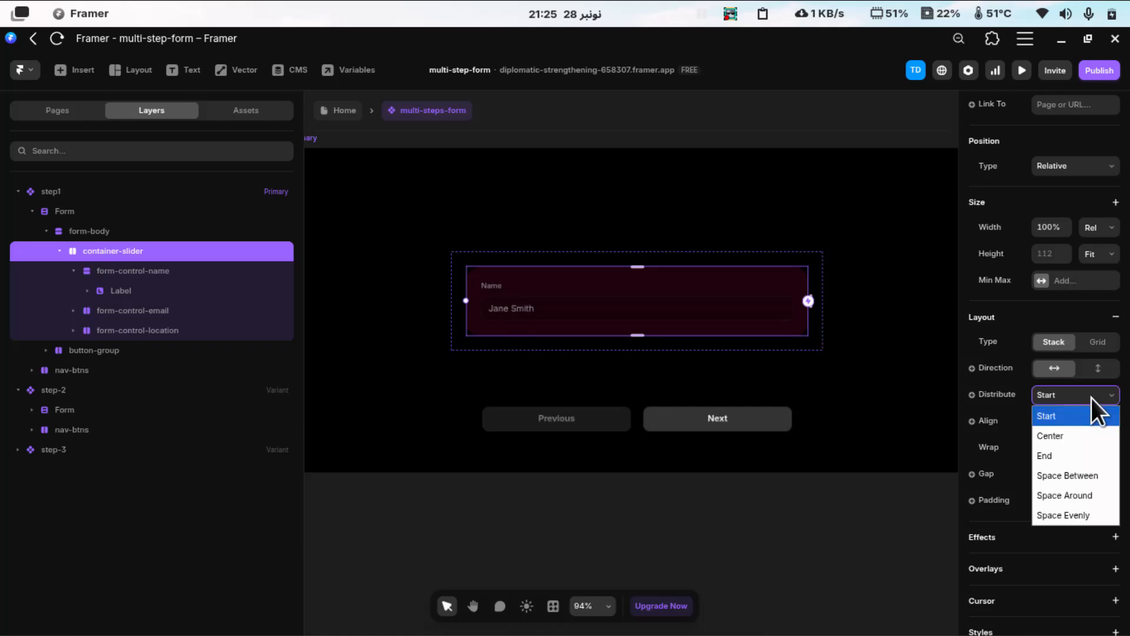
{"action": "left_click", "coordinate": [1089, 437]}
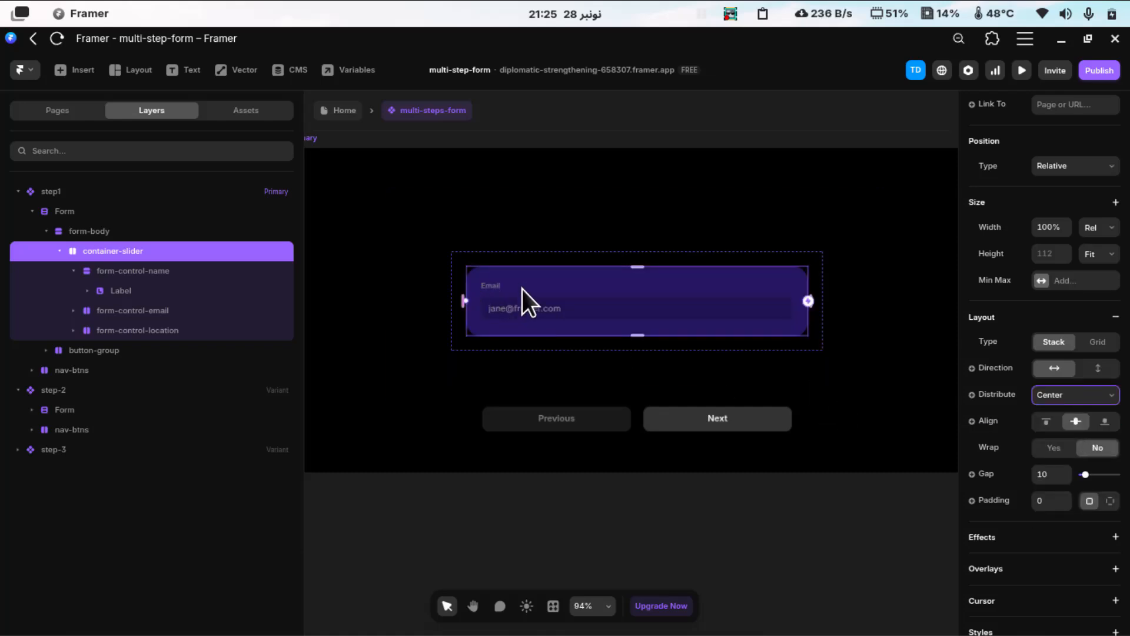
{"action": "left_click", "coordinate": [1081, 398]}
{"action": "left_click", "coordinate": [1070, 453]}
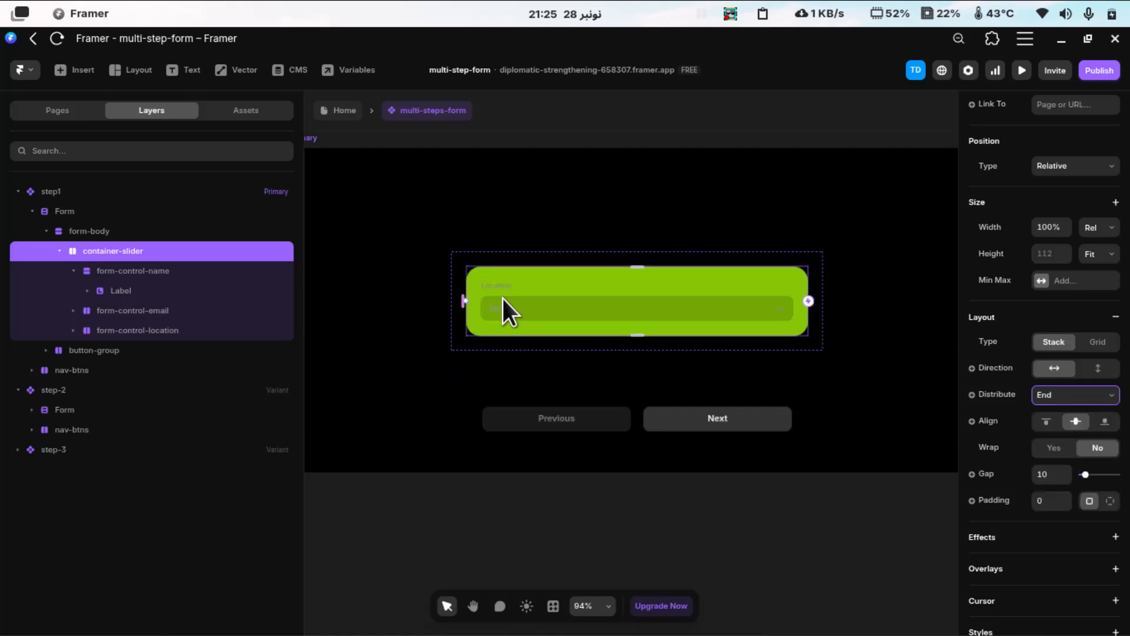
{"action": "left_click", "coordinate": [1069, 395]}
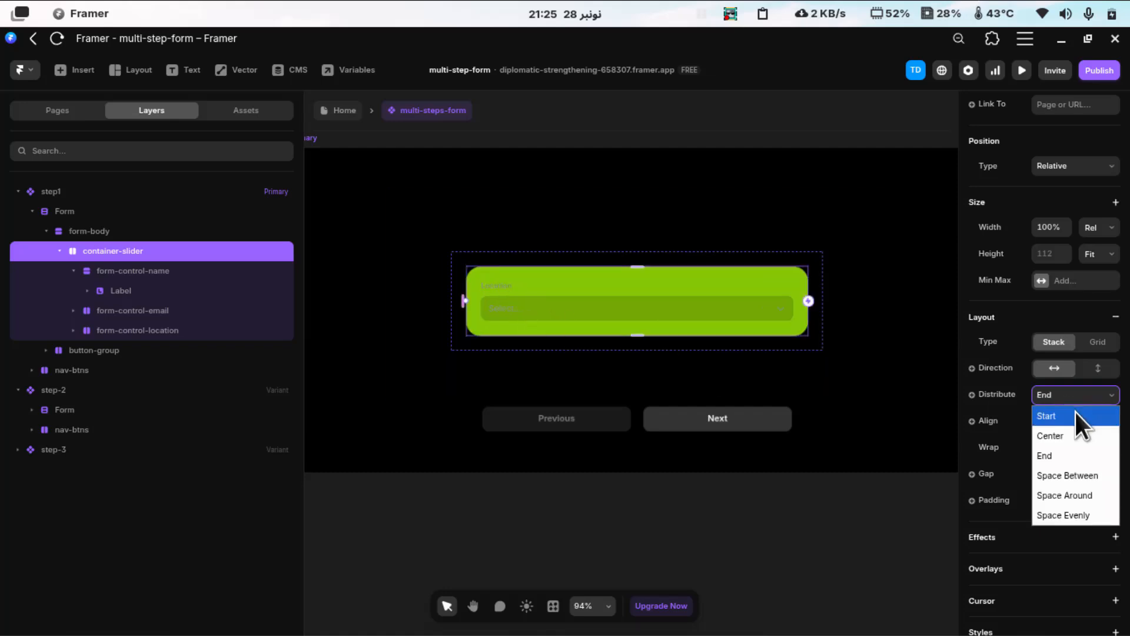
{"action": "left_click", "coordinate": [1076, 415]}
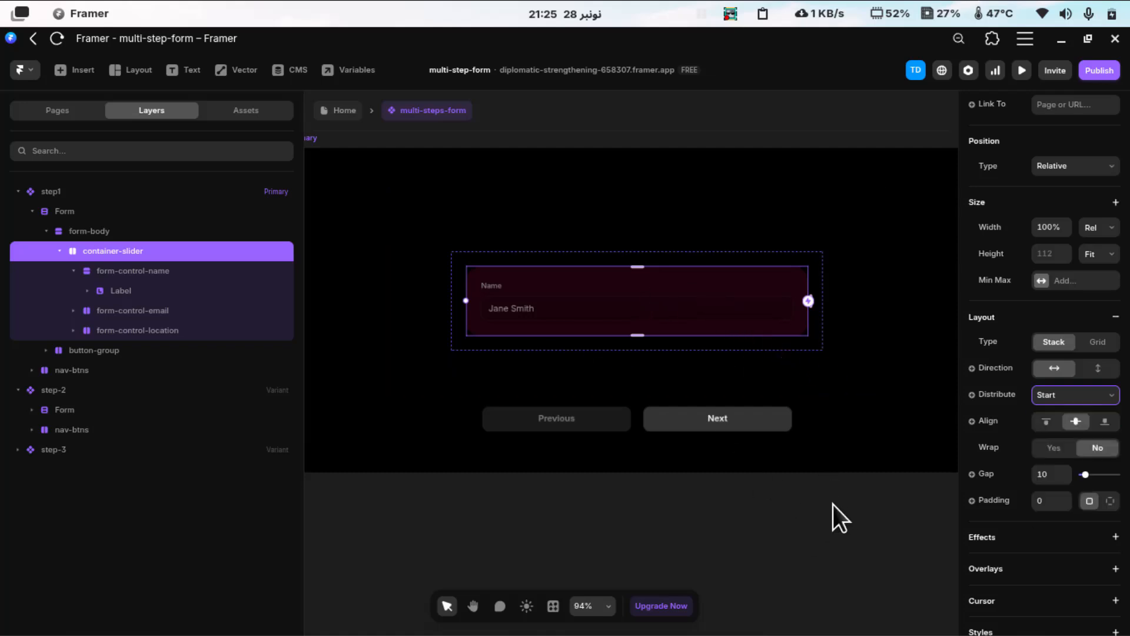
{"action": "left_click", "coordinate": [737, 515]}
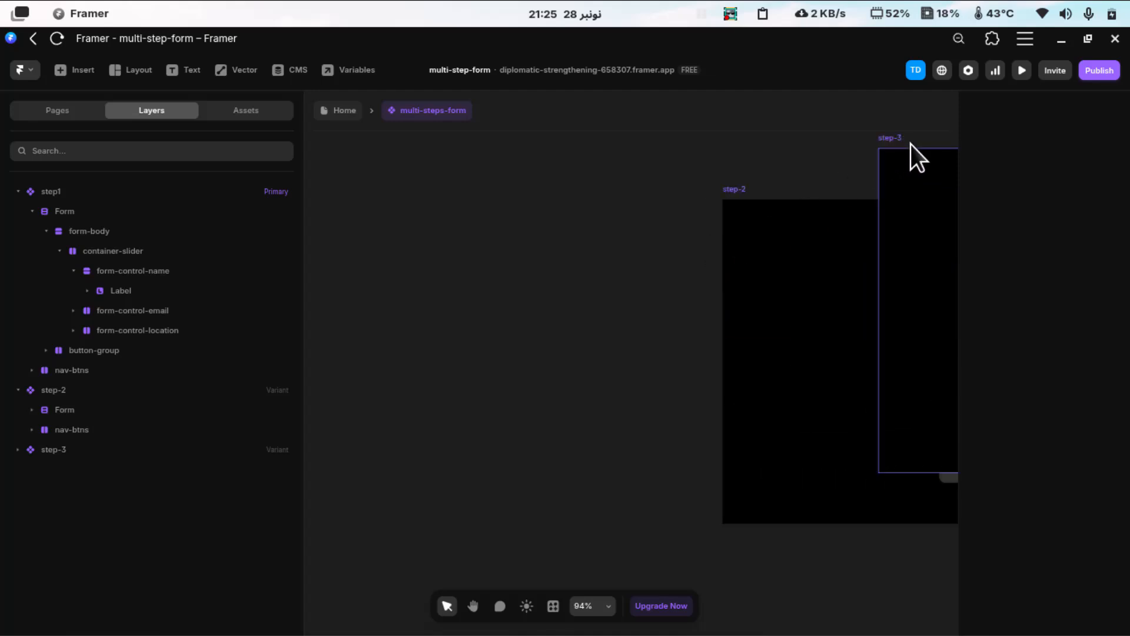
Move the step-2 variant to about X 1415, Y 28 and inspect its container-slider's distribution setting.
{"action": "left_click_drag", "start_coordinate": [743, 189], "coordinate": [360, 157]}
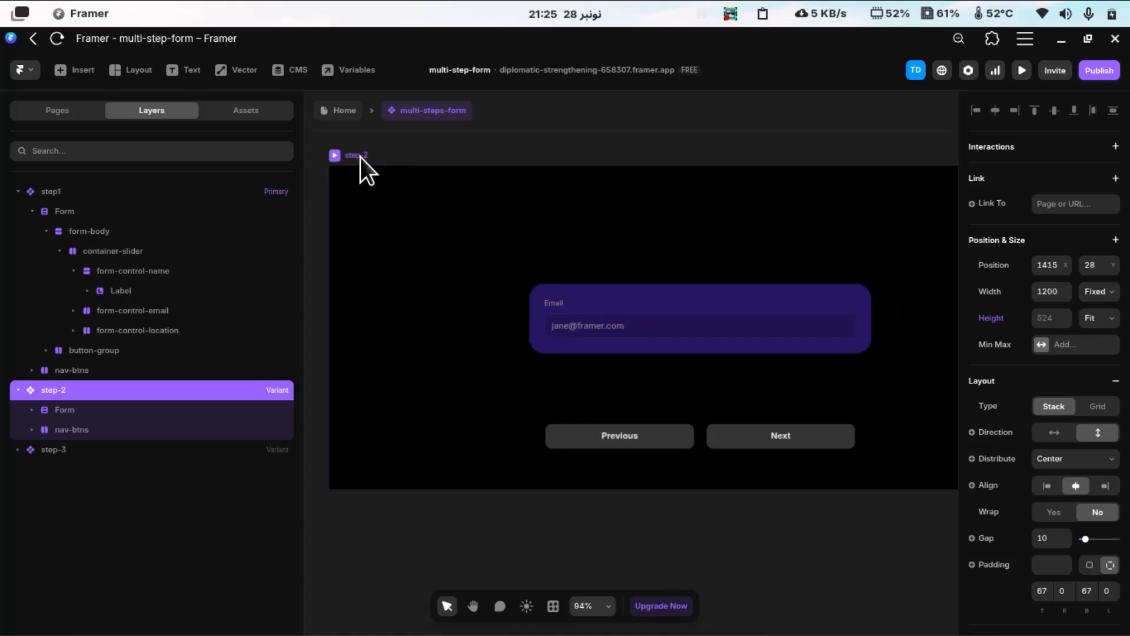
{"action": "left_click", "coordinate": [624, 288]}
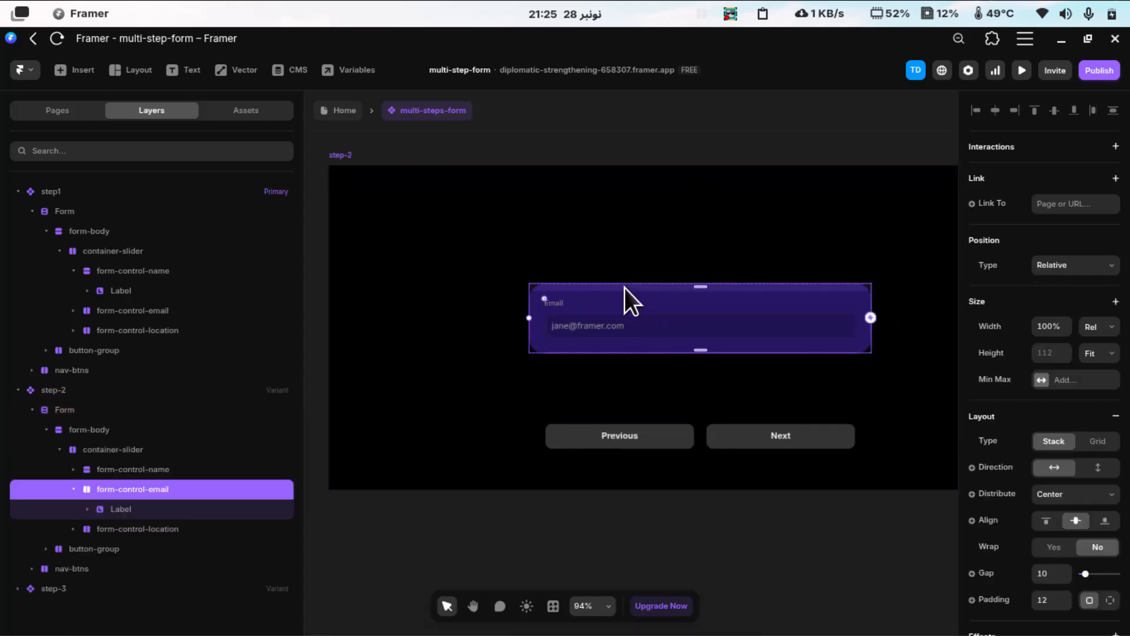
{"action": "left_click", "coordinate": [111, 451]}
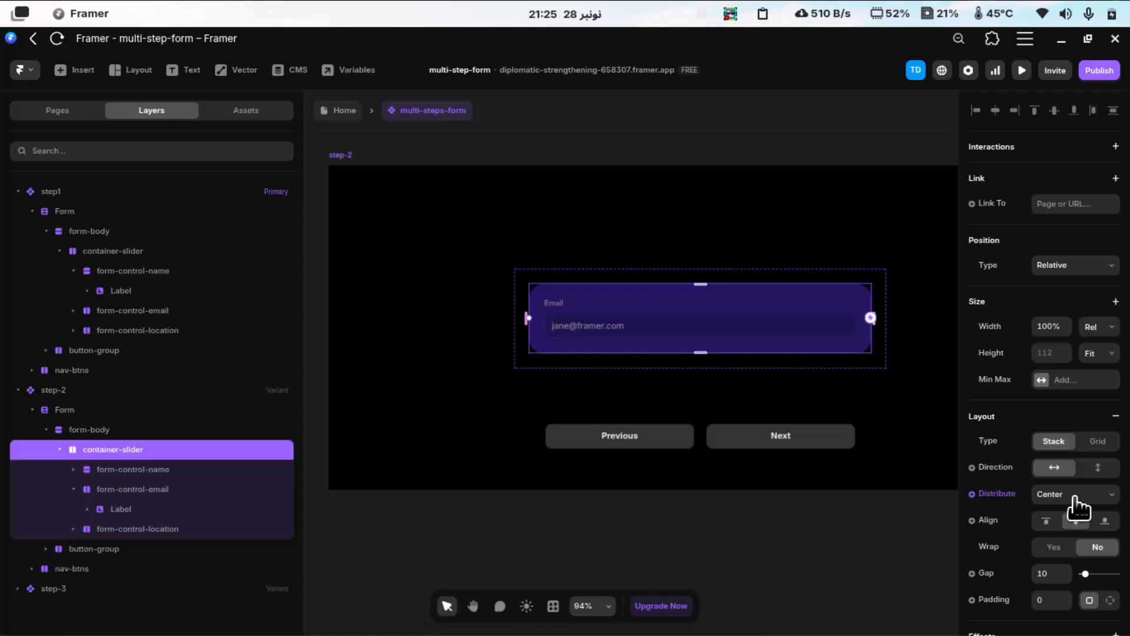
Inspect the distribution setting of the container-slider inside the step-3 variant's form-body.
{"action": "scroll", "coordinate": [730, 385], "scroll_direction": "right", "scroll_amount": 3}
{"action": "scroll", "coordinate": [730, 385], "scroll_direction": "right", "scroll_amount": 5}
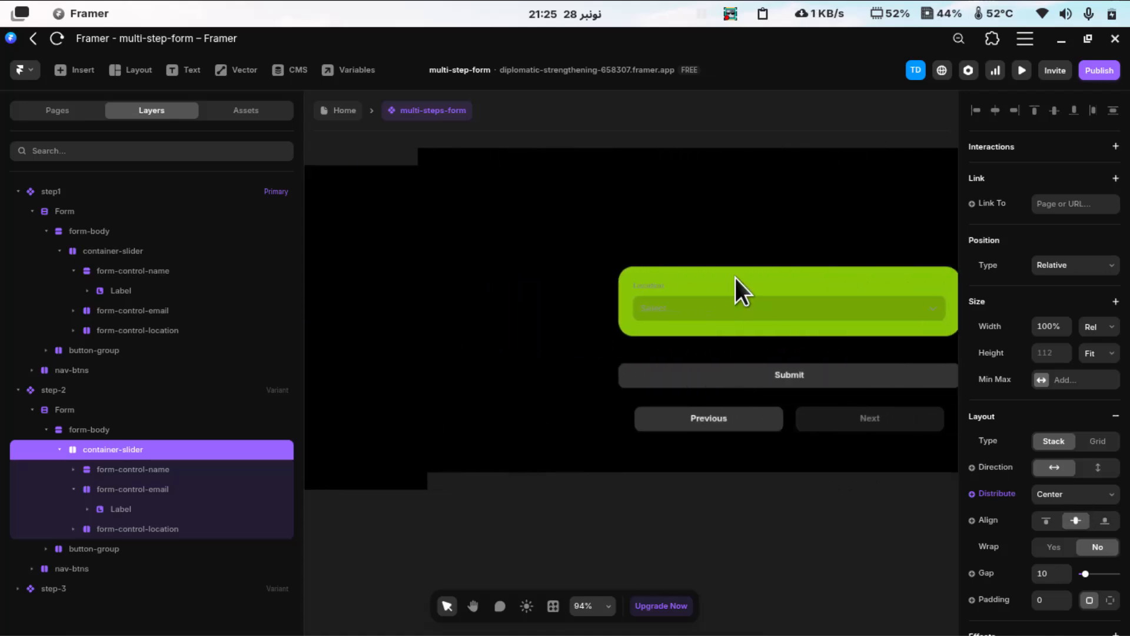
{"action": "left_click", "coordinate": [711, 263]}
{"action": "scroll", "coordinate": [130, 443], "scroll_direction": "down", "scroll_amount": 2}
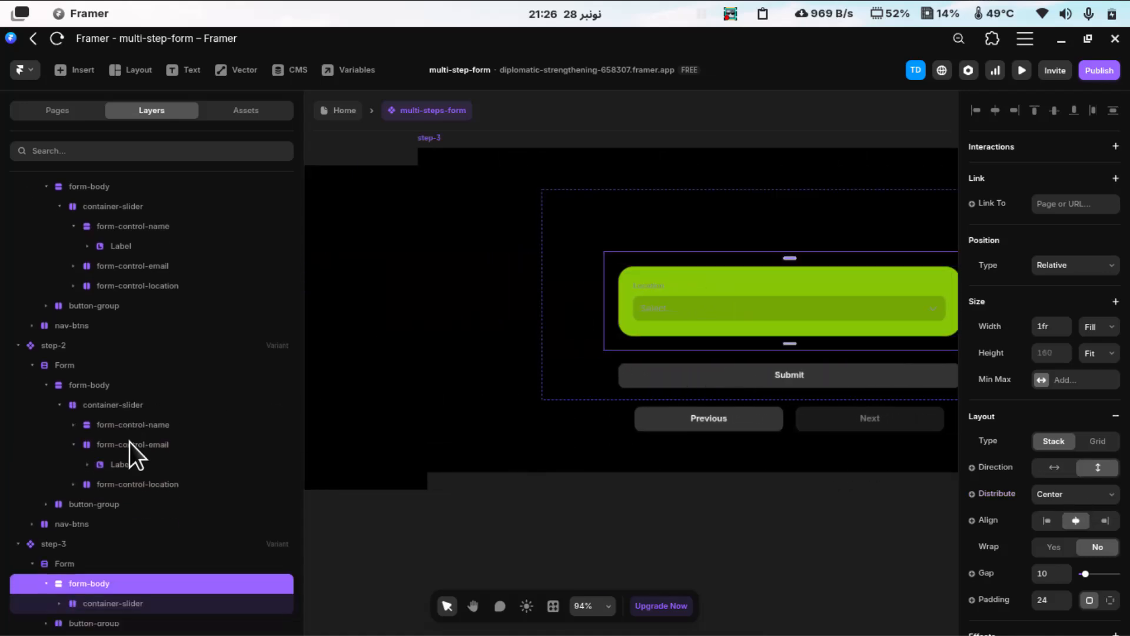
{"action": "left_click", "coordinate": [111, 576]}
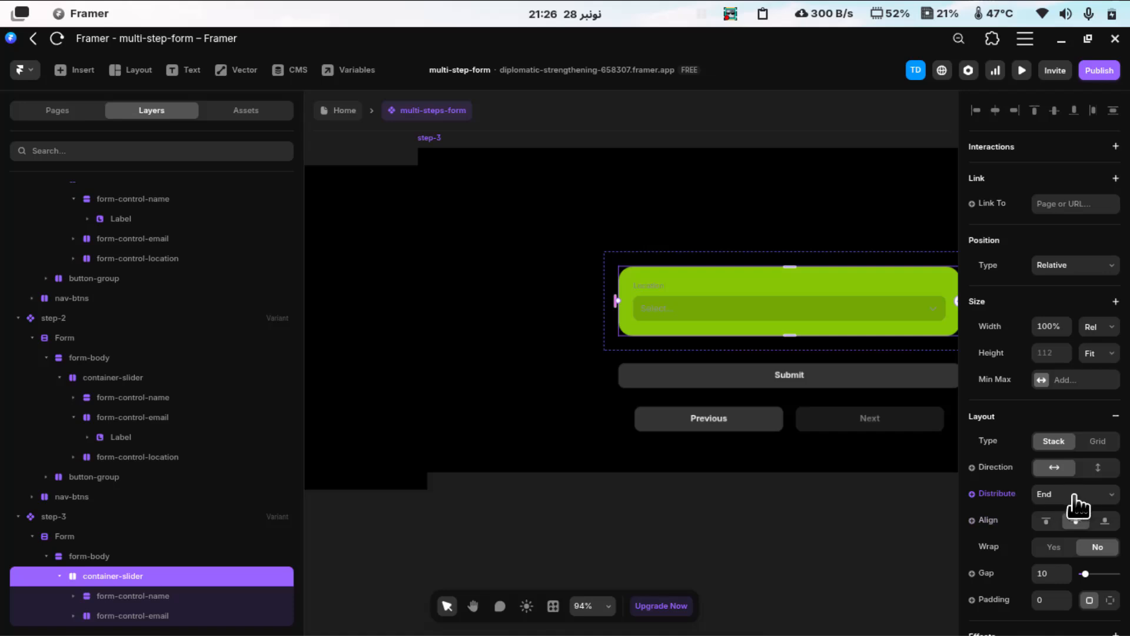
Align the variants in one row by moving step-2 to X 1227, Y 0 and step-3 to X 2480, Y 0.
{"action": "scroll", "coordinate": [653, 362], "scroll_direction": "left", "scroll_amount": 10}
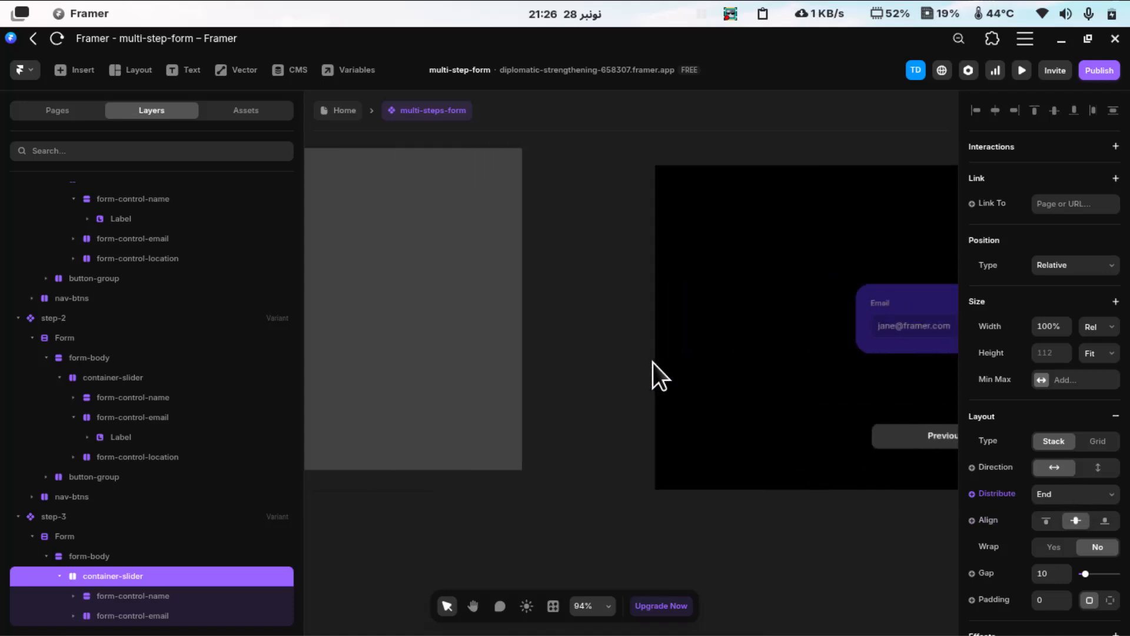
{"action": "scroll", "coordinate": [637, 290], "scroll_direction": "right", "scroll_amount": 10}
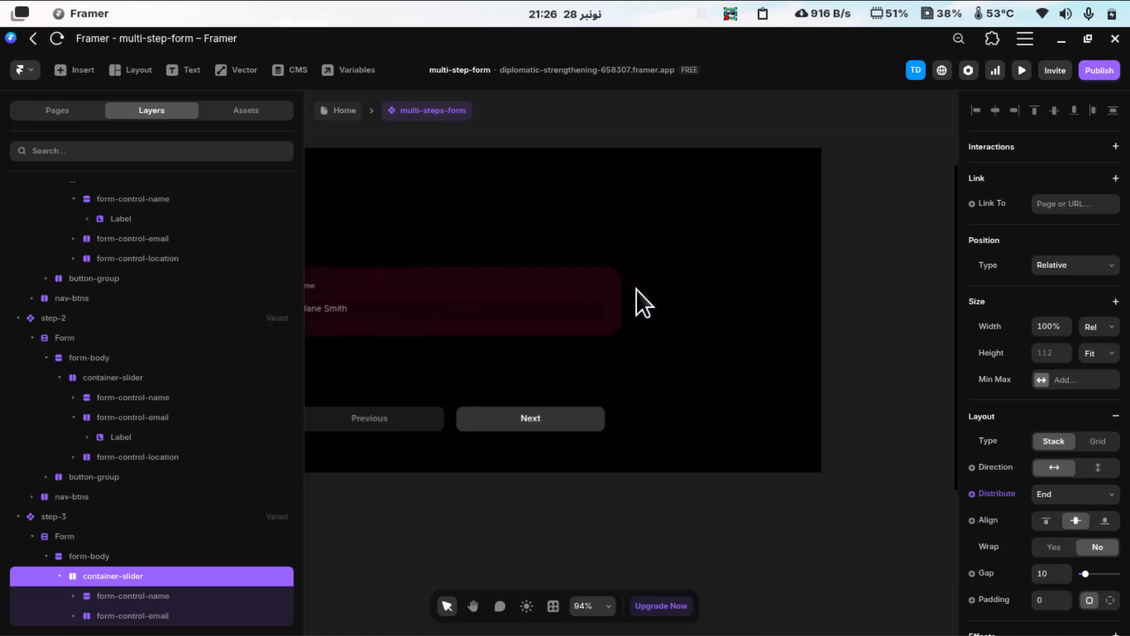
{"action": "left_click_drag", "start_coordinate": [750, 155], "coordinate": [633, 153]}
{"action": "scroll", "coordinate": [636, 218], "scroll_direction": "right", "scroll_amount": 10}
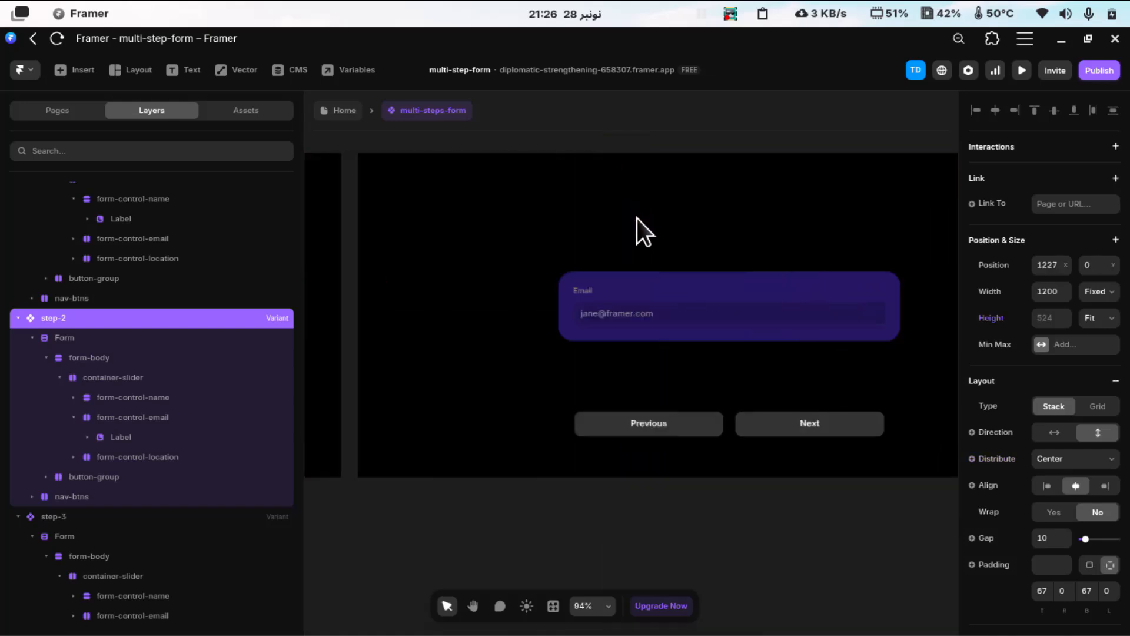
{"action": "left_click_drag", "start_coordinate": [789, 146], "coordinate": [713, 154]}
{"action": "scroll", "coordinate": [612, 223], "scroll_direction": "left", "scroll_amount": 5}
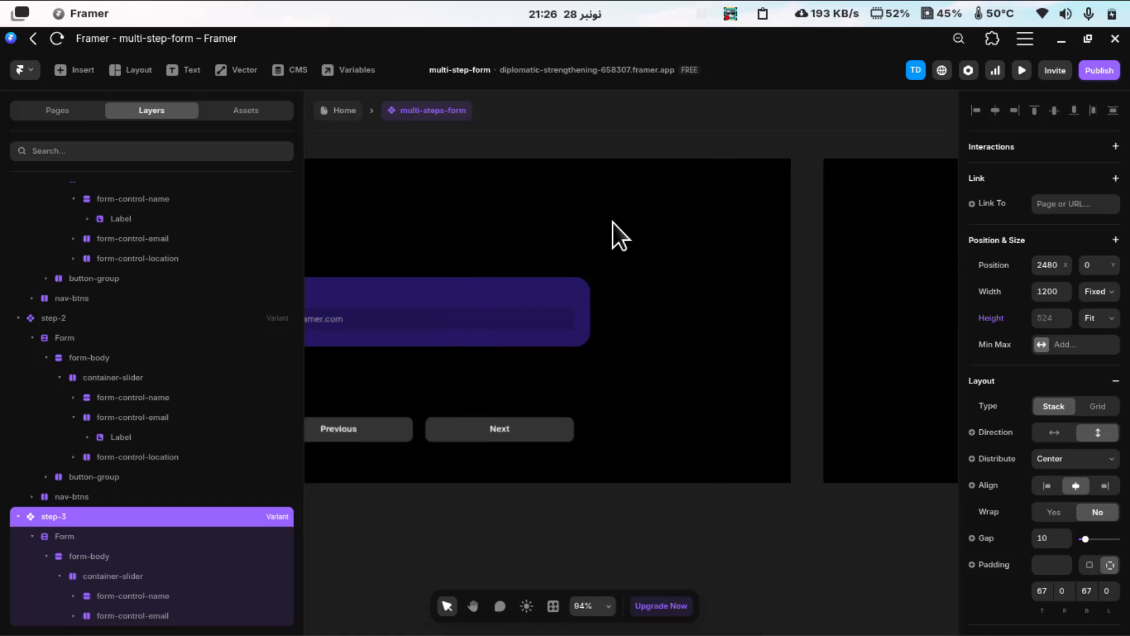
{"action": "scroll", "coordinate": [609, 223], "scroll_direction": "left", "scroll_amount": 4}
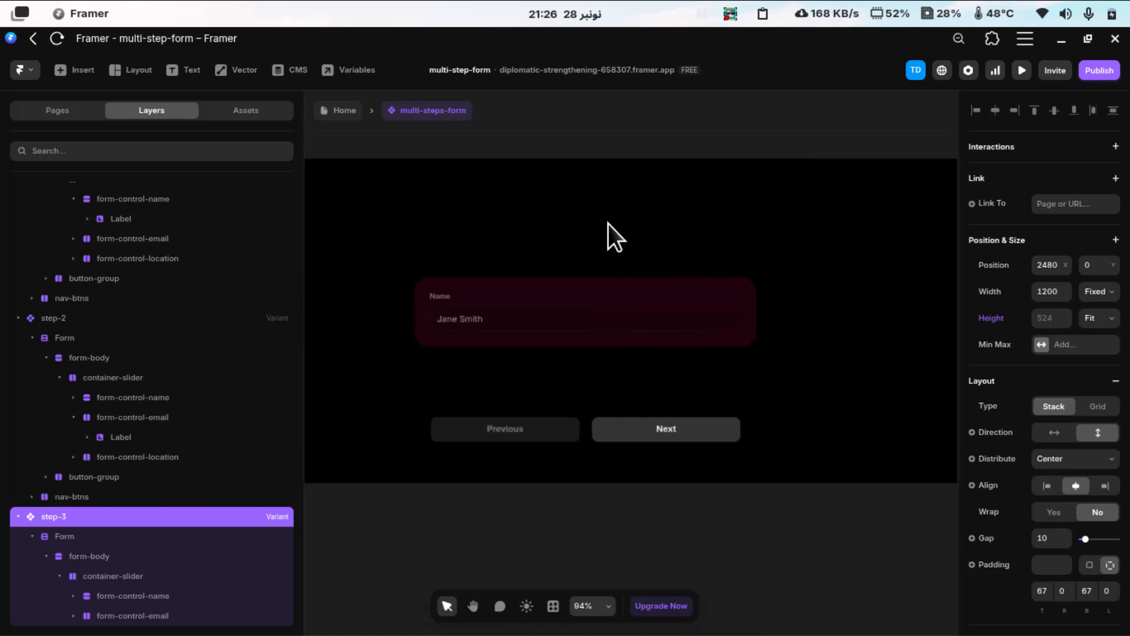
Open the component behind step-3's Submit button for editing, and return to the multi-steps-form component.
{"action": "scroll", "coordinate": [218, 358], "scroll_direction": "up", "scroll_amount": 2}
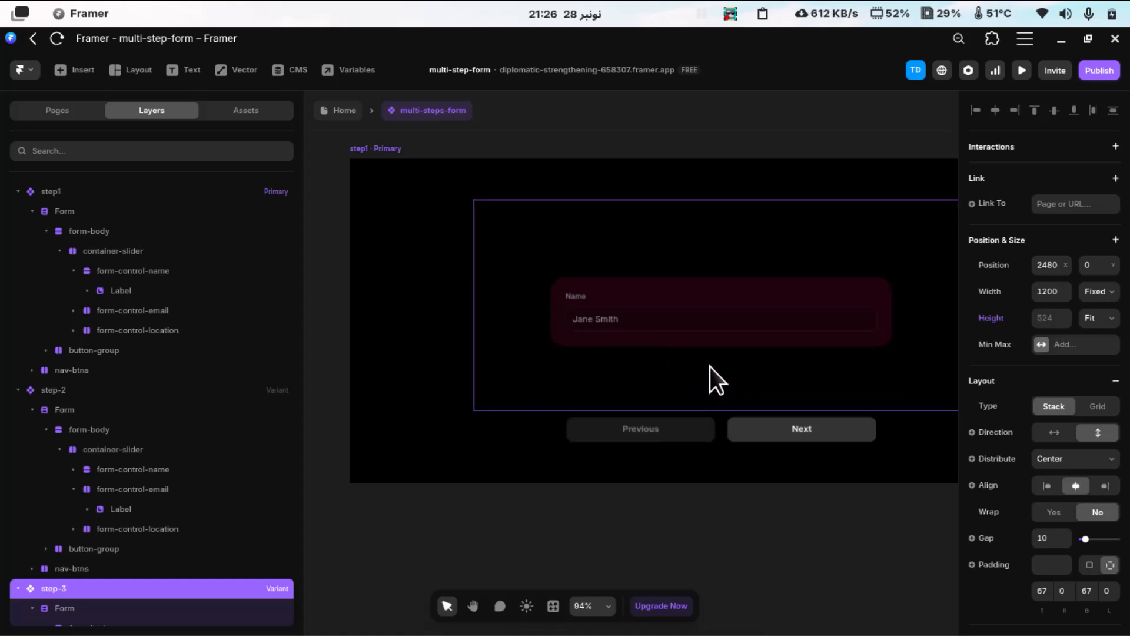
{"action": "scroll", "coordinate": [710, 366], "scroll_direction": "right", "scroll_amount": 5}
{"action": "scroll", "coordinate": [710, 366], "scroll_direction": "right", "scroll_amount": 10}
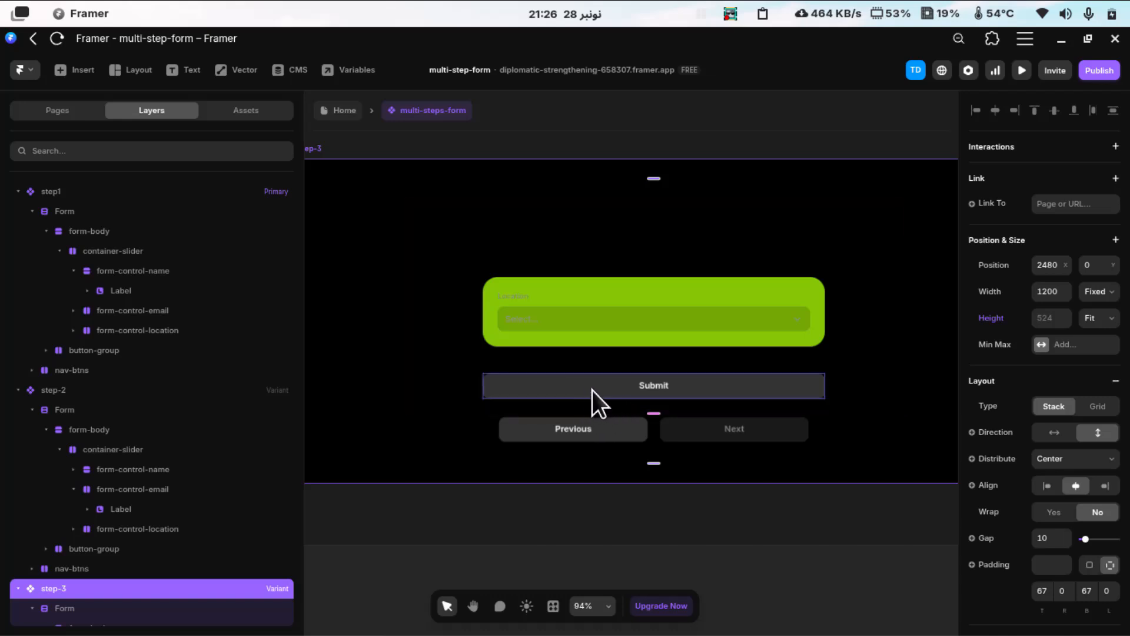
{"action": "left_click", "coordinate": [592, 390]}
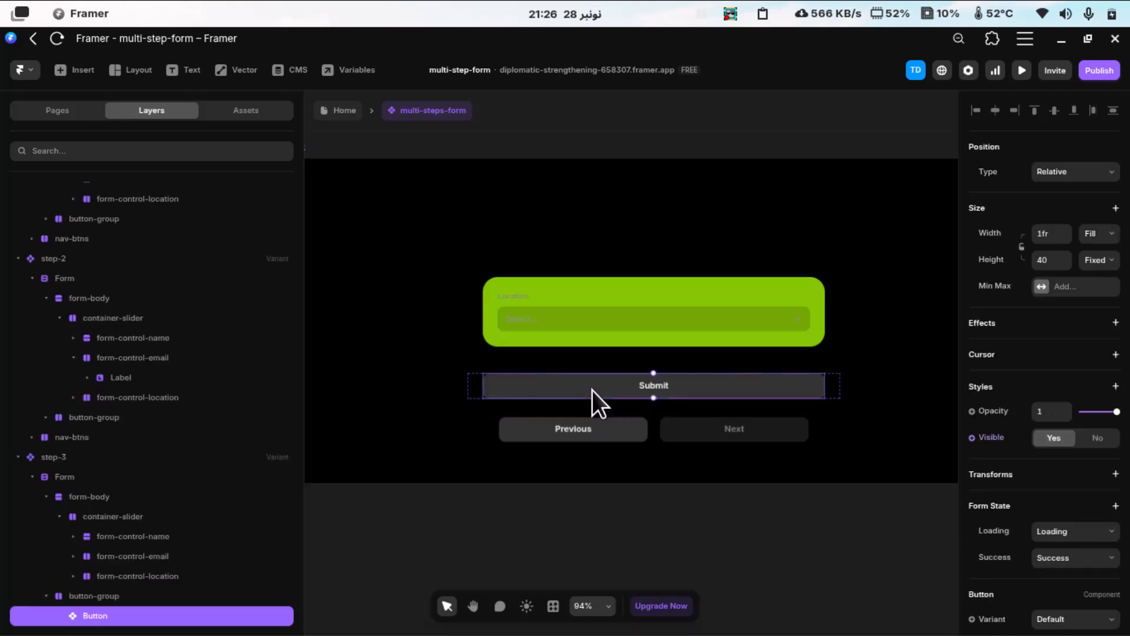
{"action": "double_click", "coordinate": [731, 385]}
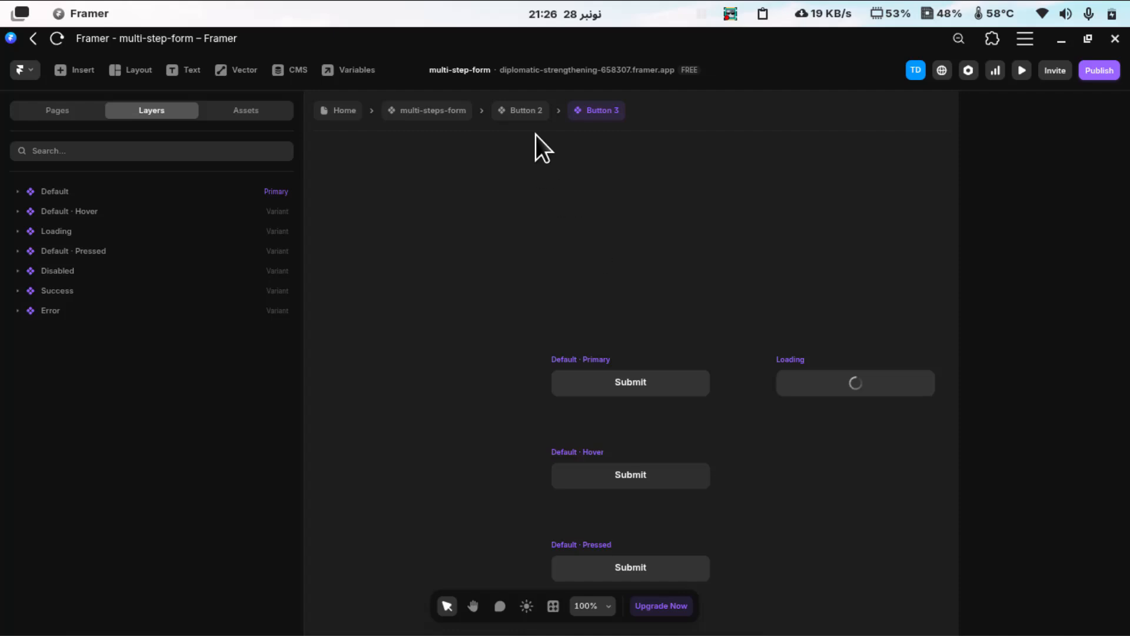
{"action": "left_click", "coordinate": [440, 110]}
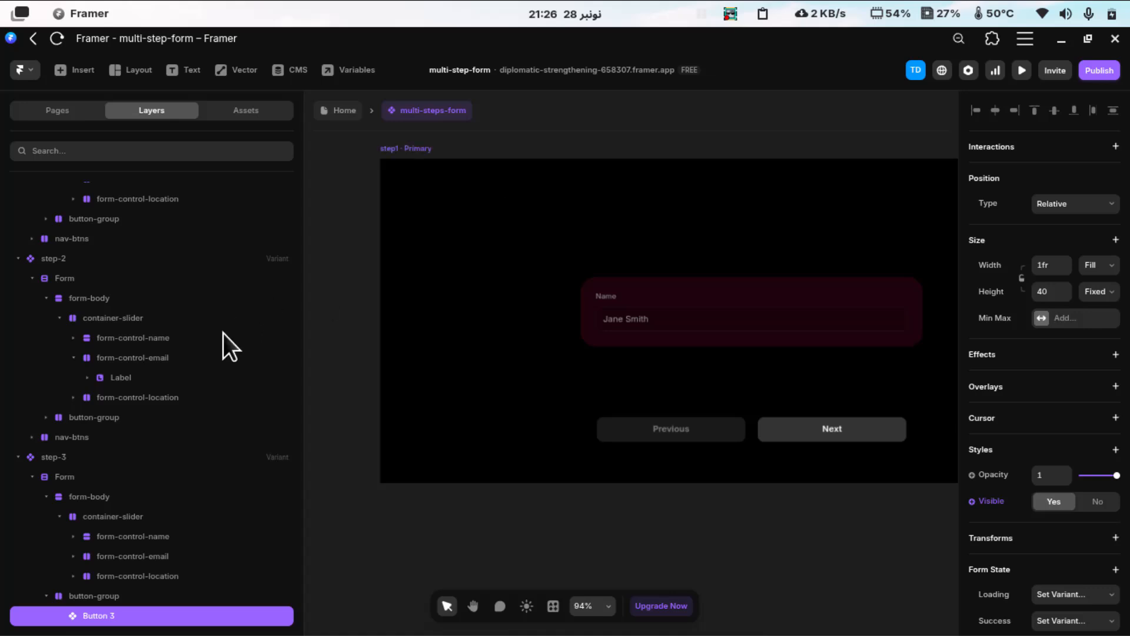
Try making the submit button in step1's button-group visible, and hide it again.
{"action": "scroll", "coordinate": [223, 333], "scroll_direction": "up", "scroll_amount": 3}
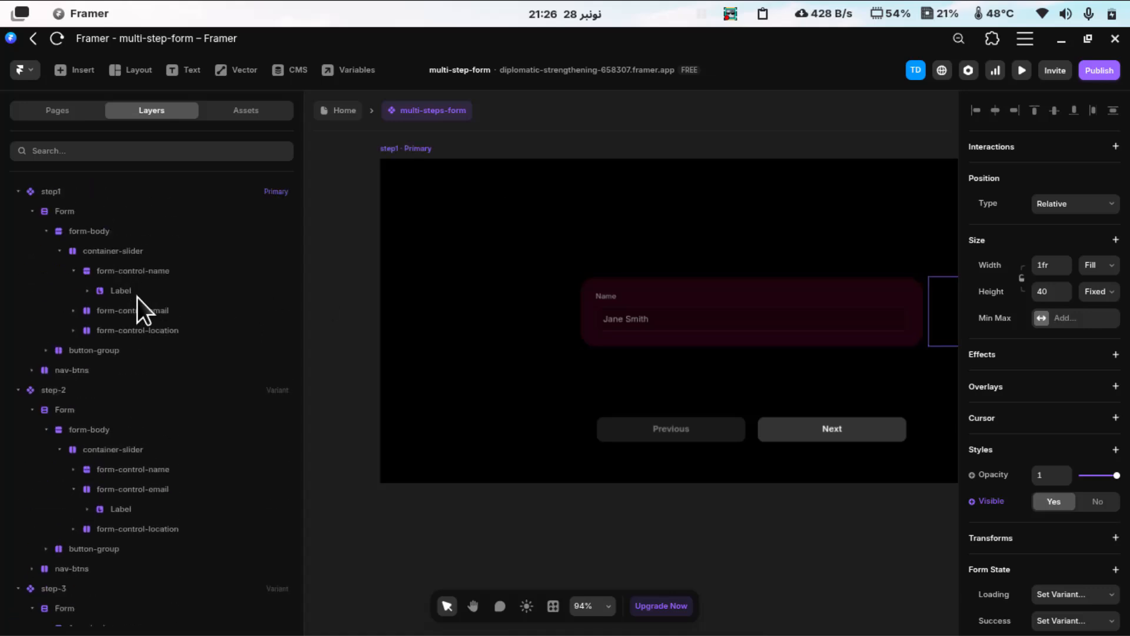
{"action": "left_click", "coordinate": [61, 213]}
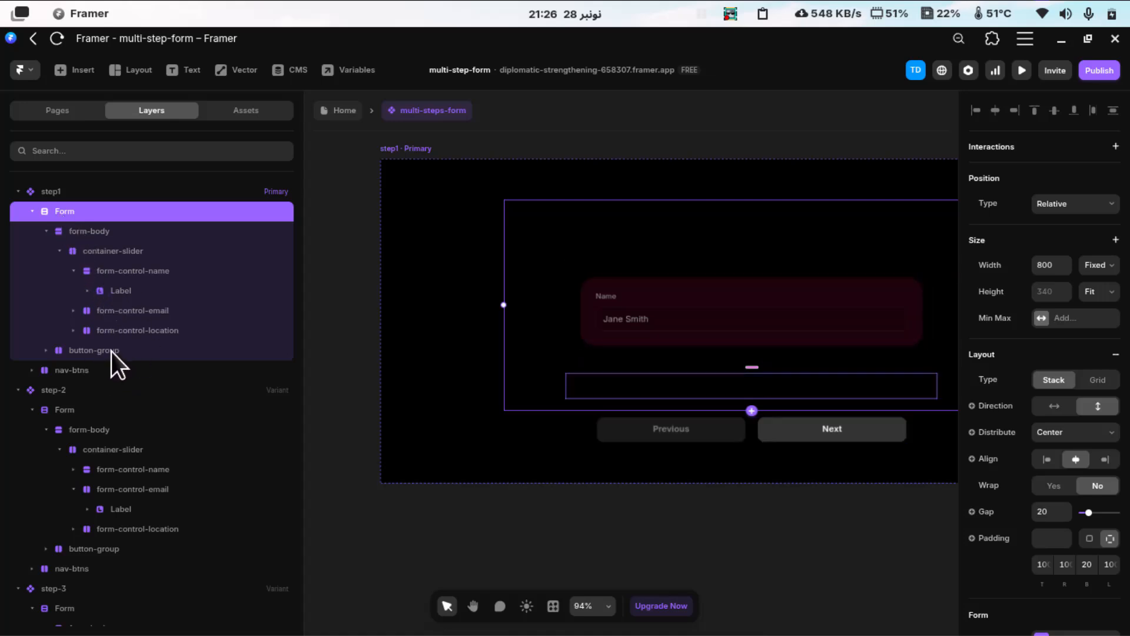
{"action": "left_click", "coordinate": [47, 351]}
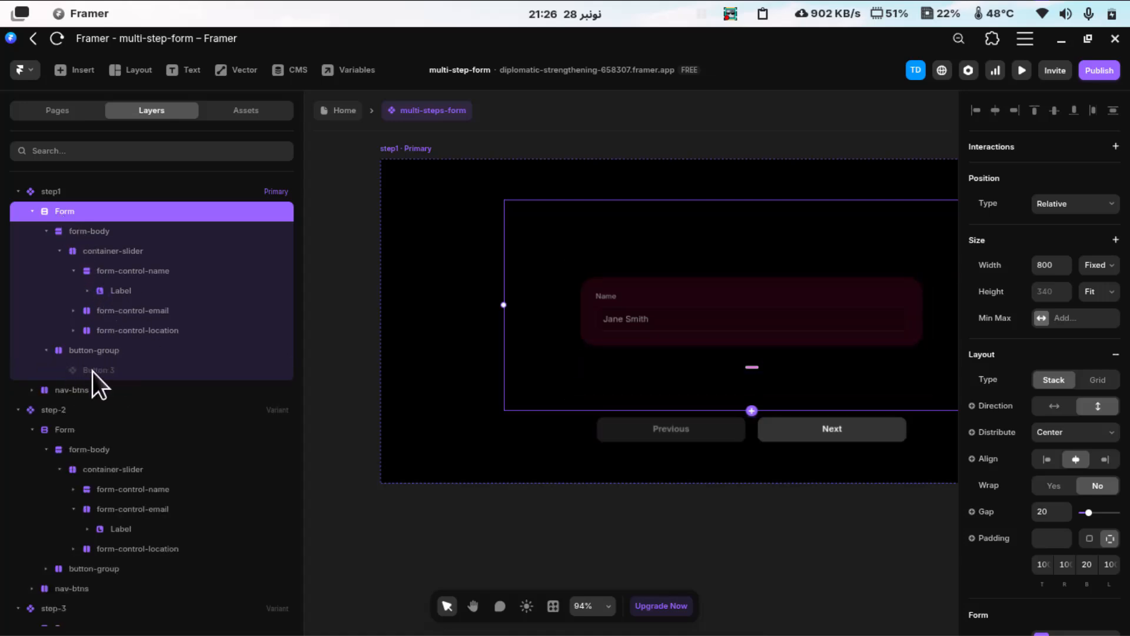
{"action": "left_click", "coordinate": [93, 371]}
{"action": "left_click", "coordinate": [1054, 500]}
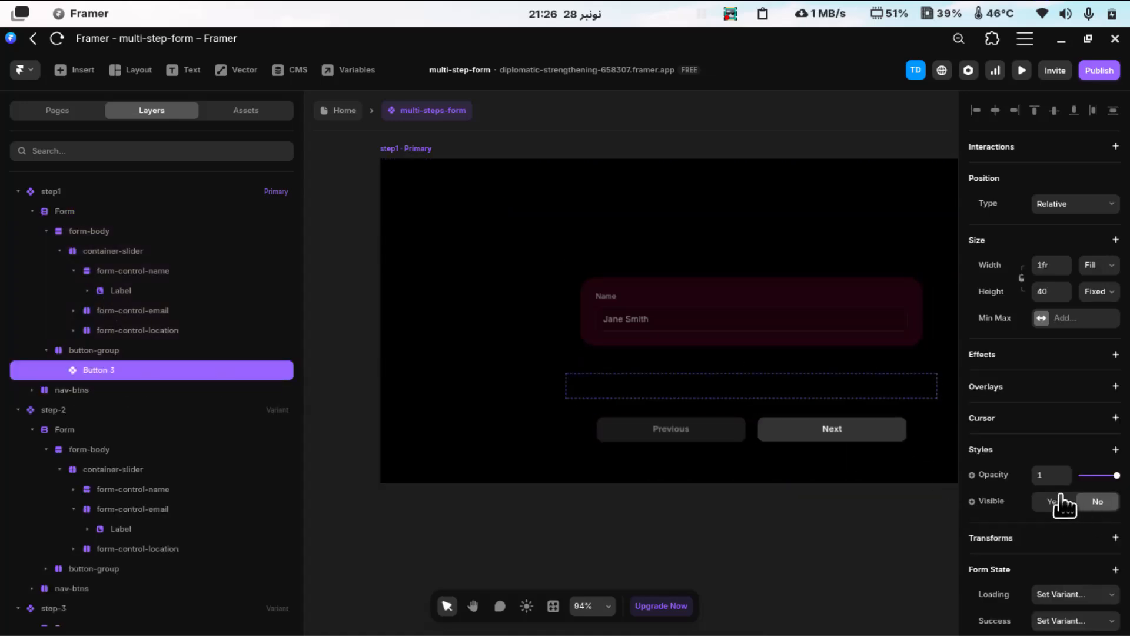
{"action": "left_click", "coordinate": [1111, 502]}
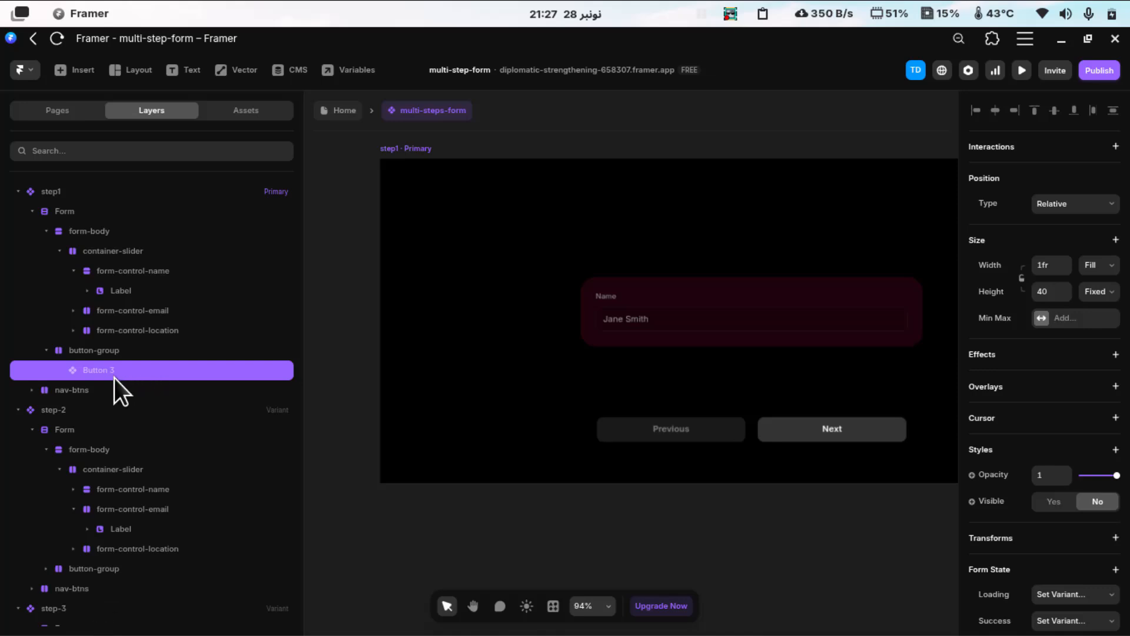
Open the project's Button component, examine its Default variant's interaction, layout and style settings, and return to the Home page.
{"action": "left_click", "coordinate": [55, 211]}
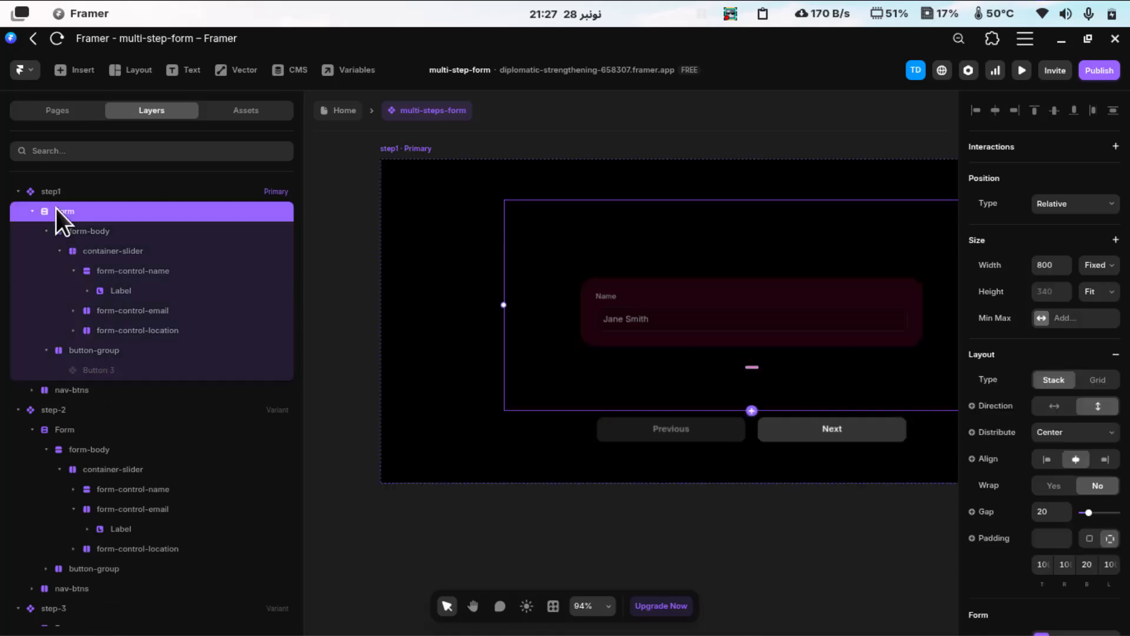
{"action": "left_click", "coordinate": [111, 369]}
{"action": "left_click", "coordinate": [238, 113]}
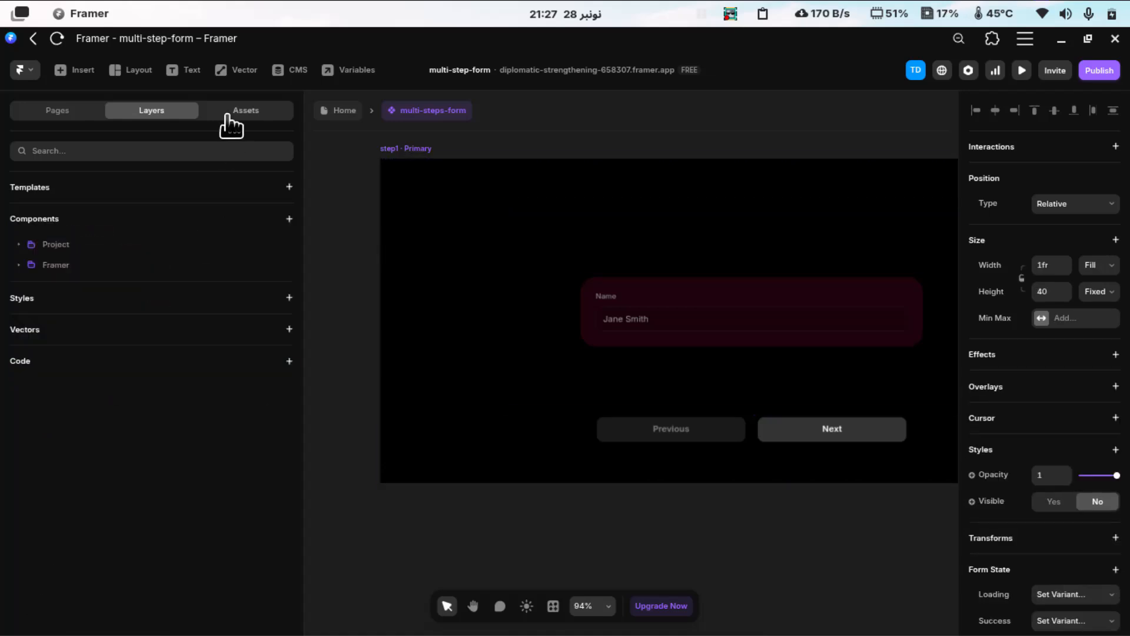
{"action": "left_click", "coordinate": [108, 287]}
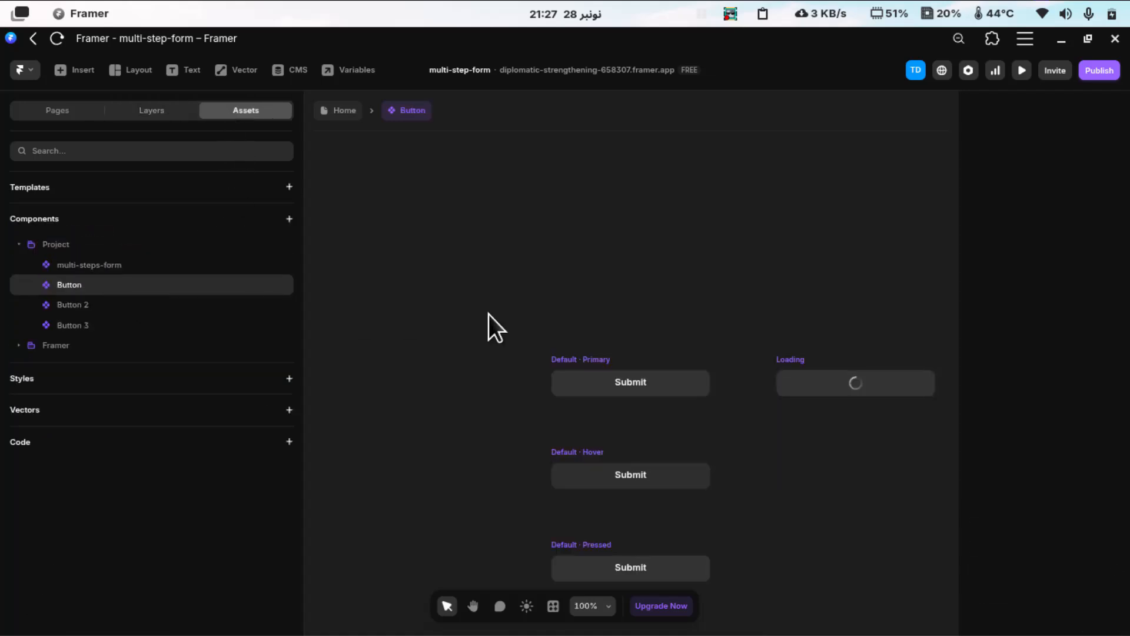
{"action": "left_click", "coordinate": [600, 297]}
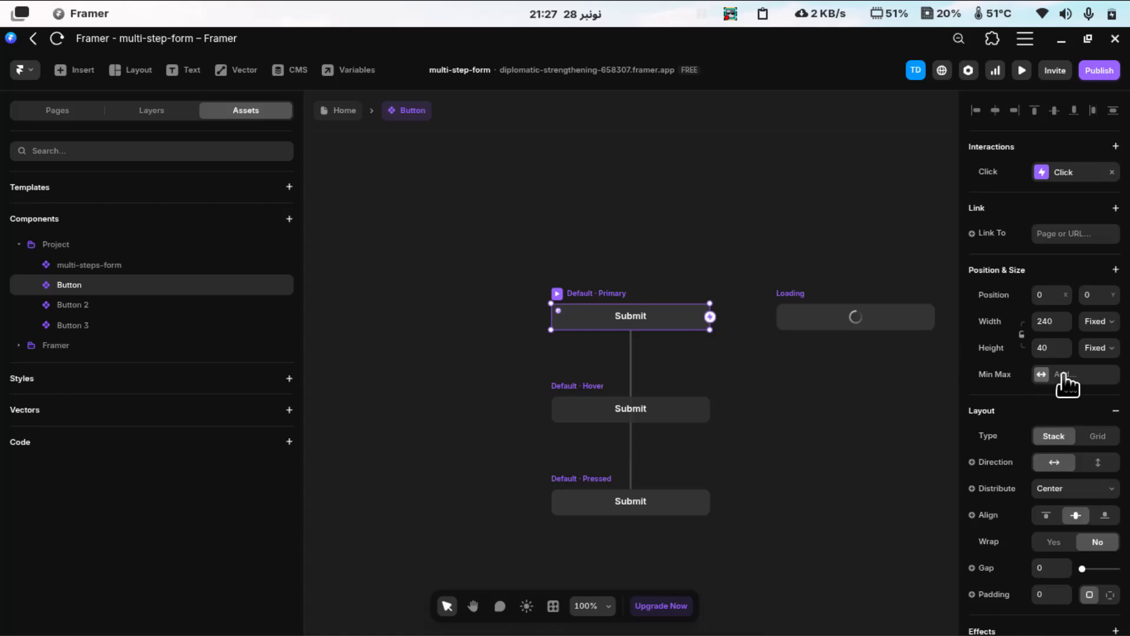
{"action": "scroll", "coordinate": [1065, 383], "scroll_direction": "down", "scroll_amount": 10}
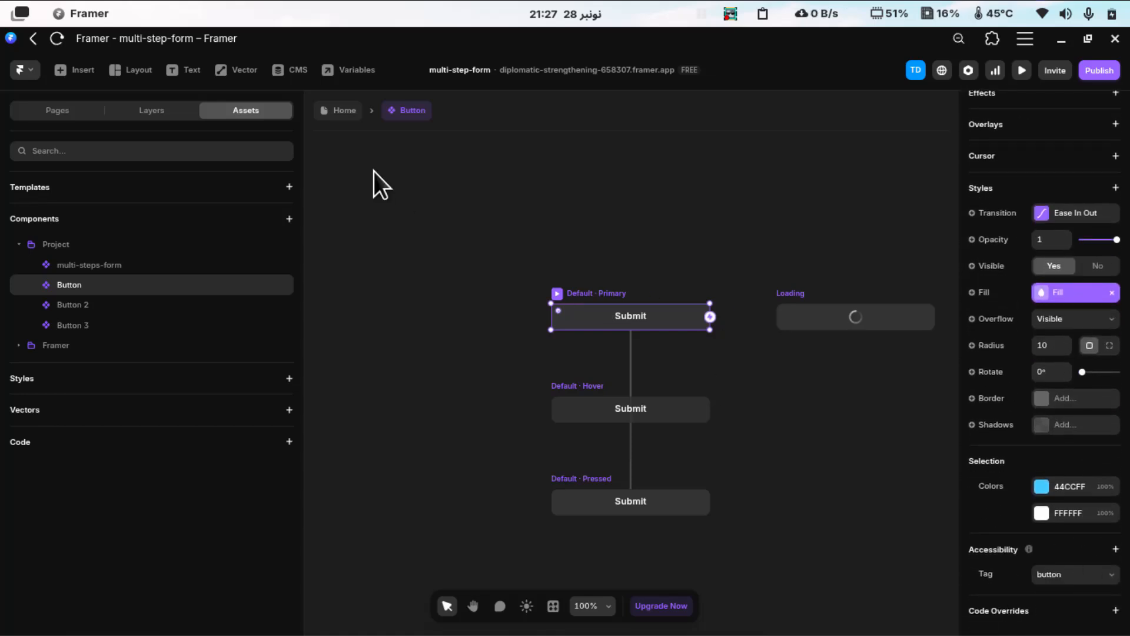
{"action": "left_click", "coordinate": [340, 111]}
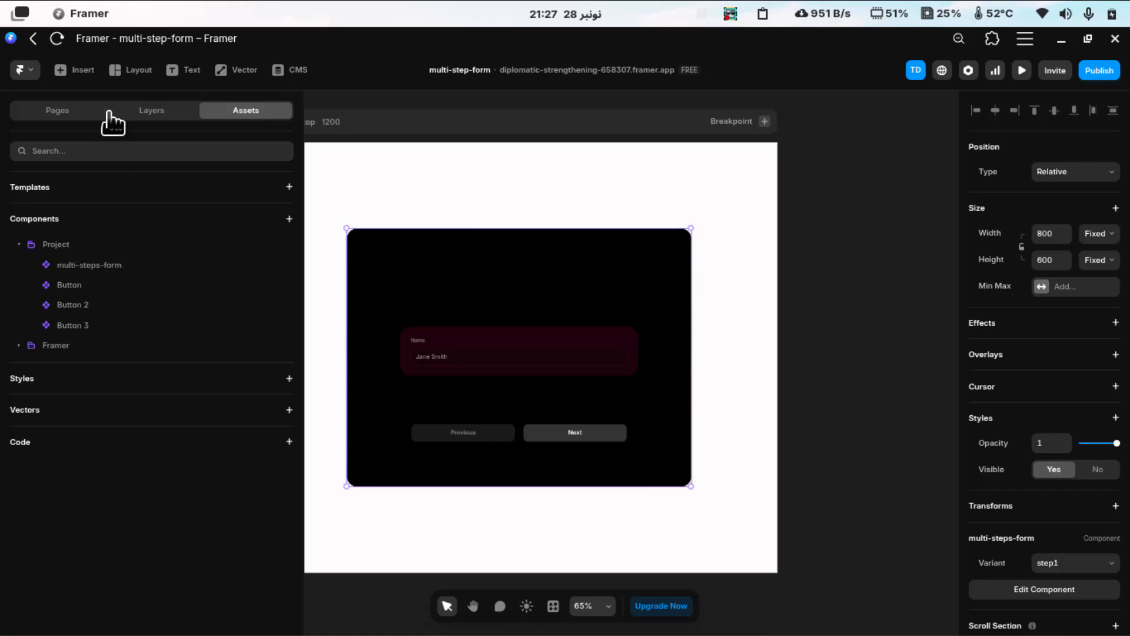
Reopen the multi-steps-form component and move step1's nav-btns stack inside the Form's button-group.
{"action": "left_click", "coordinate": [149, 113]}
{"action": "double_click", "coordinate": [482, 260]}
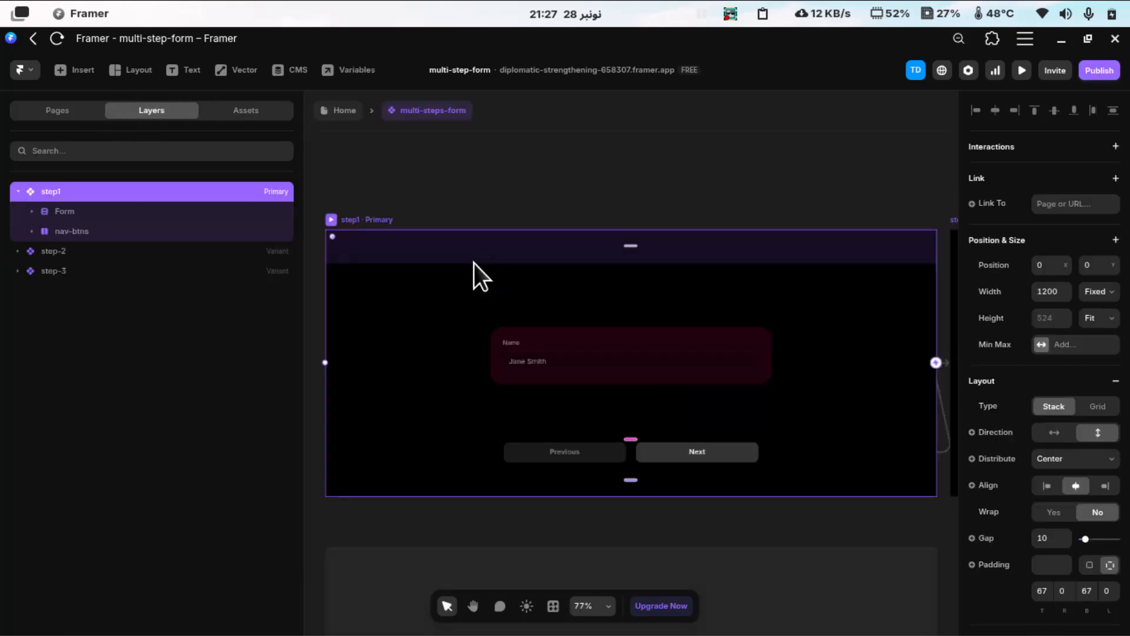
{"action": "left_click", "coordinate": [48, 216]}
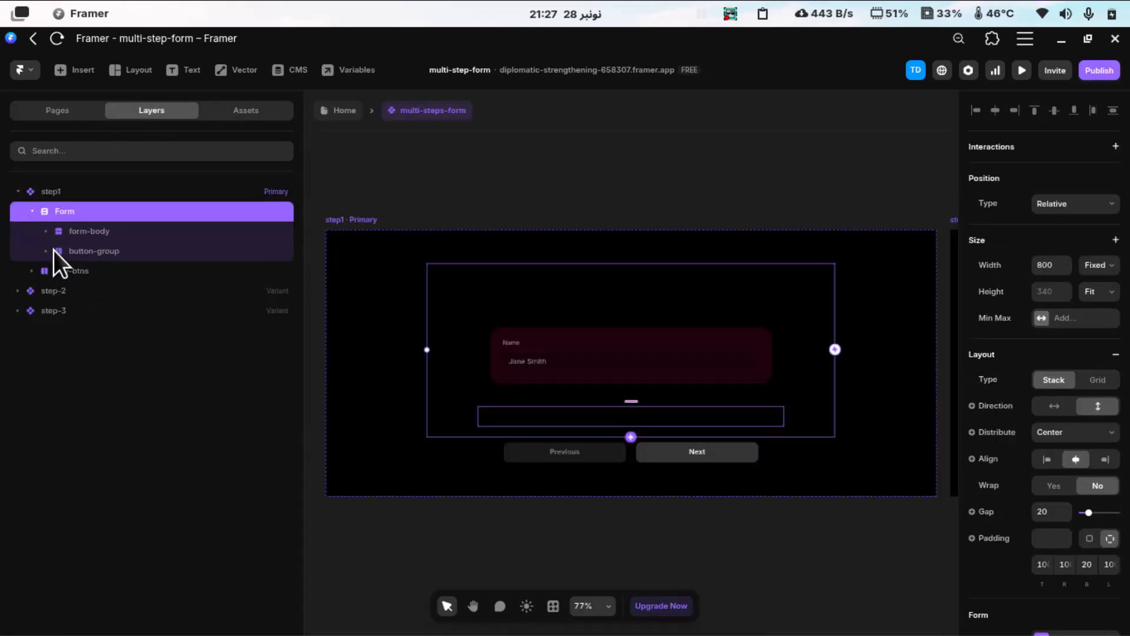
{"action": "left_click", "coordinate": [47, 230]}
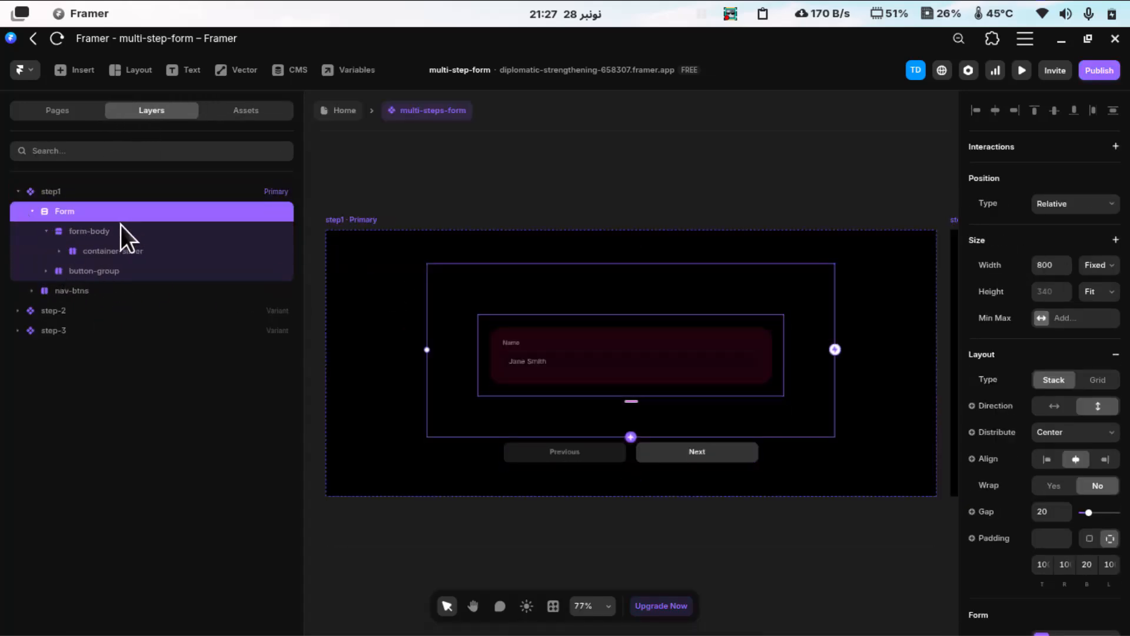
{"action": "left_click", "coordinate": [59, 251]}
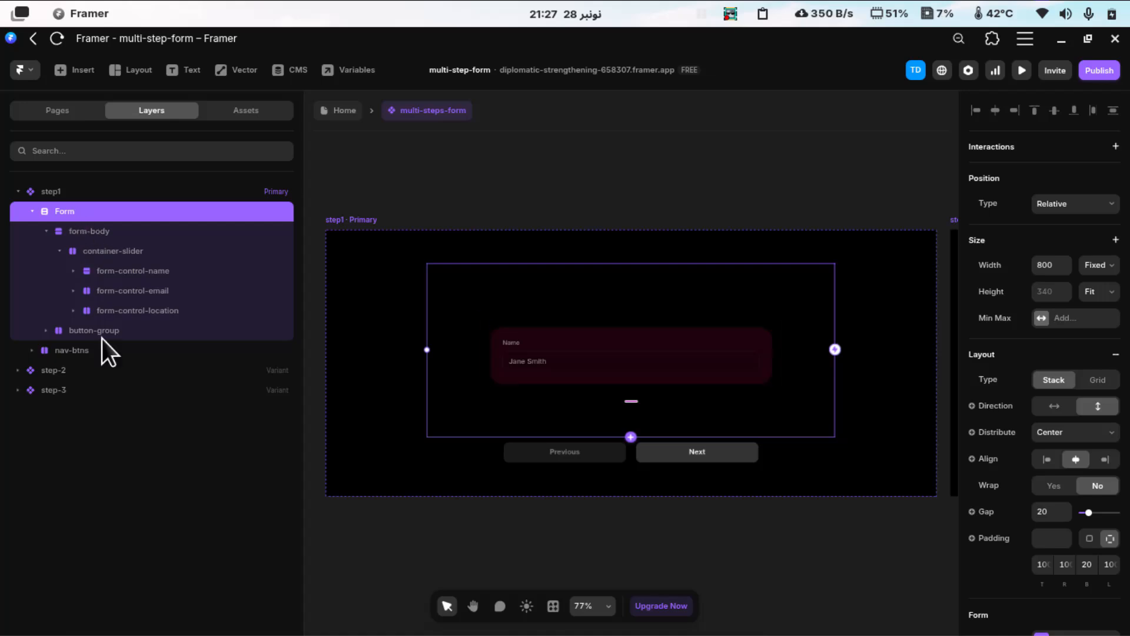
{"action": "left_click", "coordinate": [43, 331]}
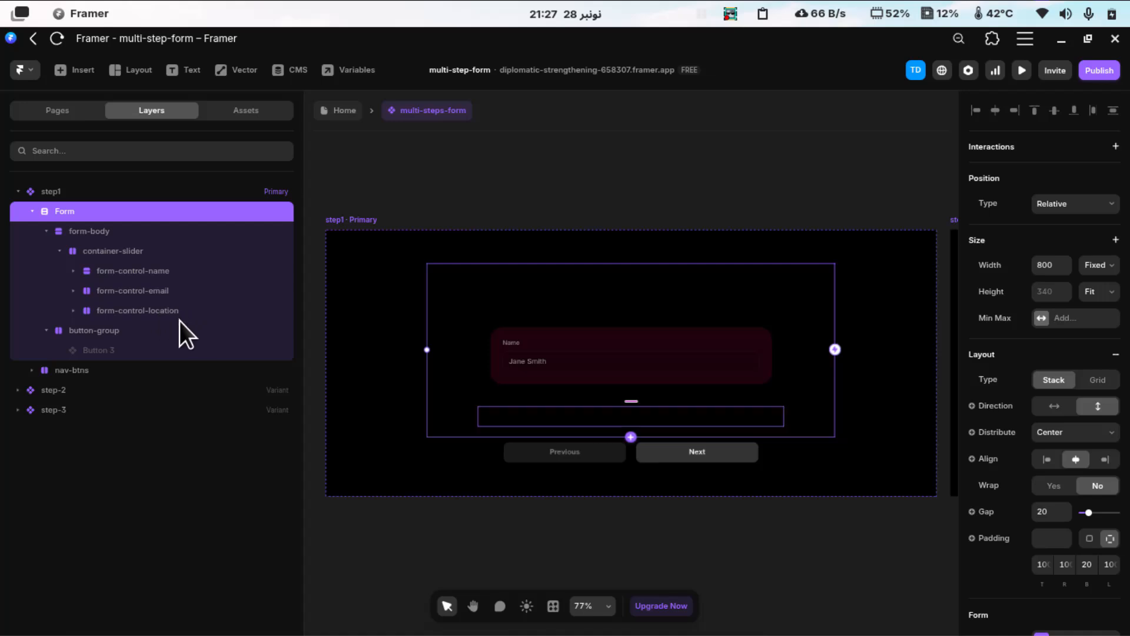
{"action": "left_click", "coordinate": [32, 370]}
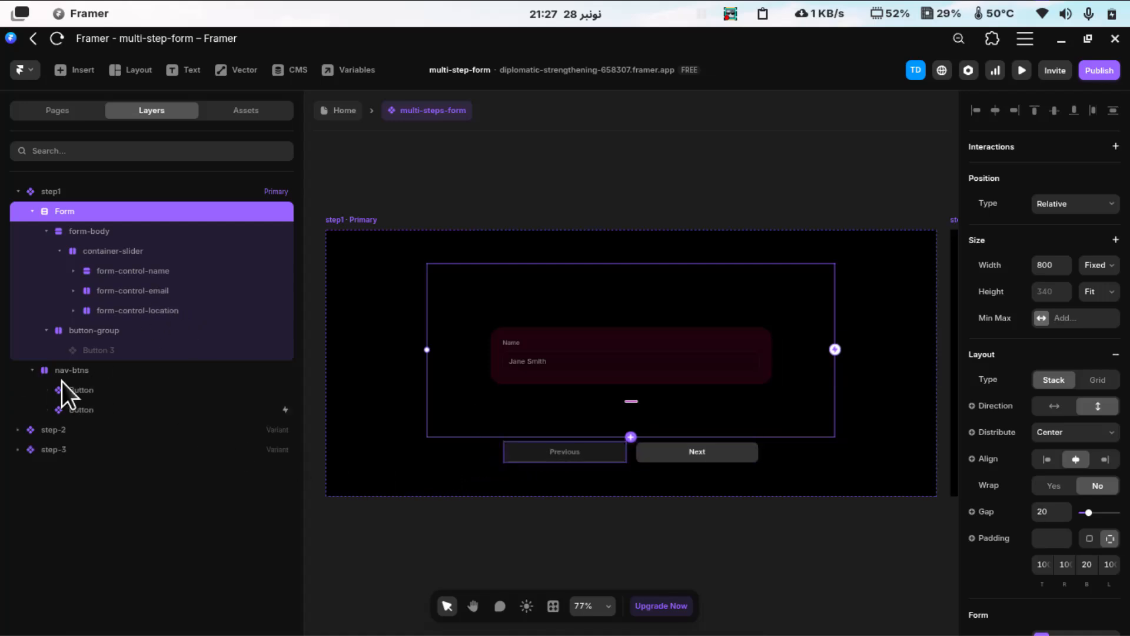
{"action": "left_click_drag", "start_coordinate": [66, 374], "coordinate": [115, 369]}
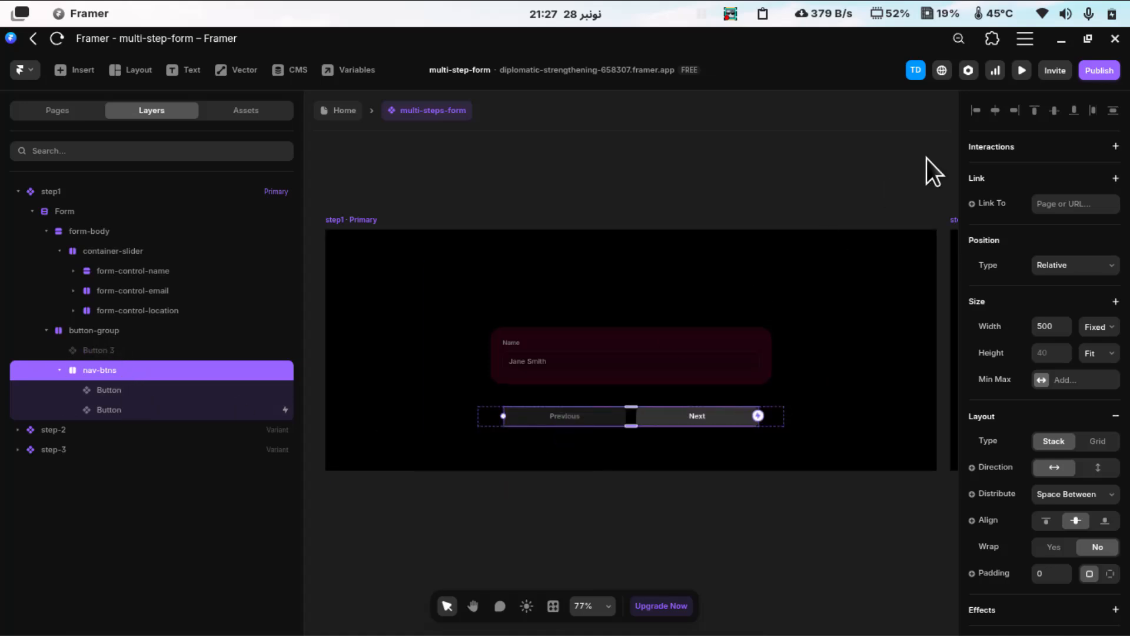
Preview the form, go through its steps with Next and Previous, and close the preview.
{"action": "left_click", "coordinate": [1022, 70]}
{"action": "left_click", "coordinate": [671, 453]}
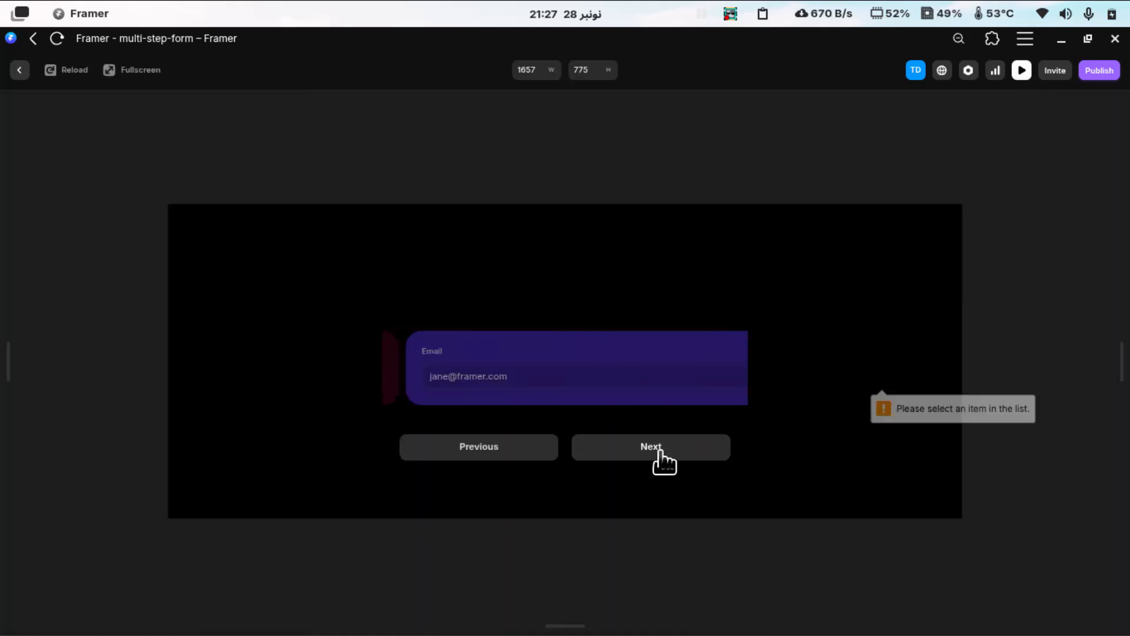
{"action": "left_click", "coordinate": [657, 458]}
{"action": "left_click", "coordinate": [518, 461]}
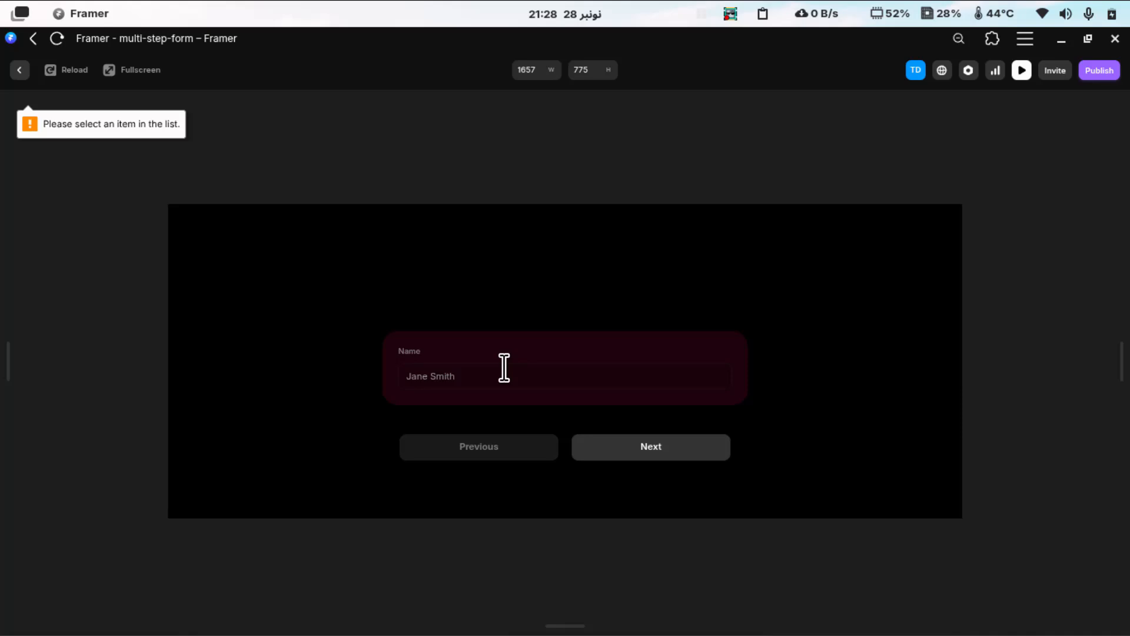
{"action": "left_click", "coordinate": [24, 70]}
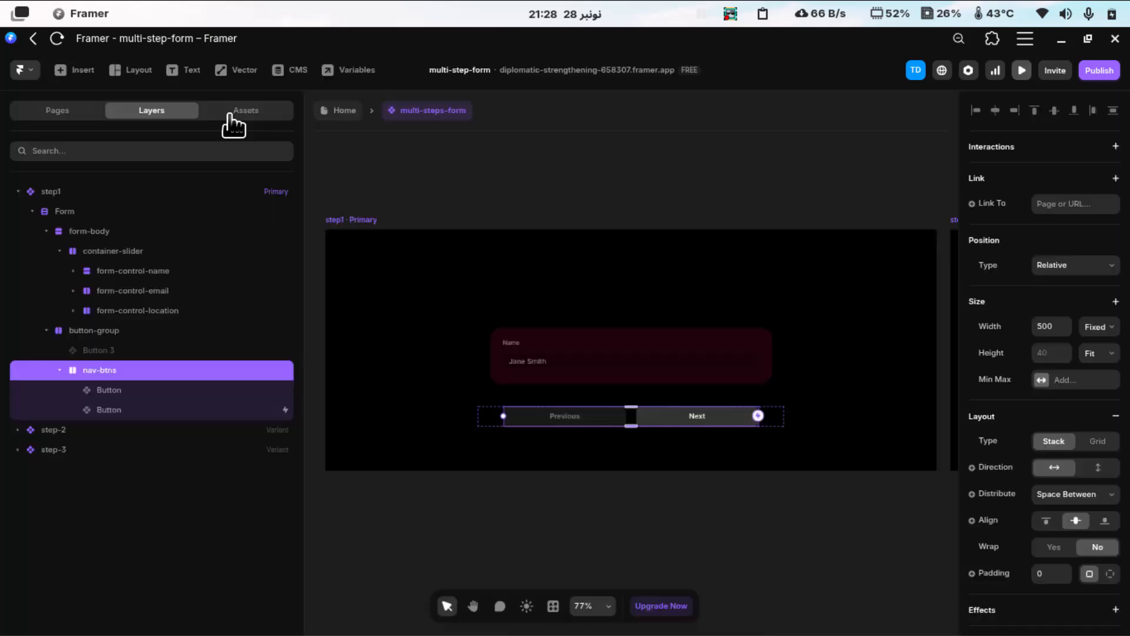
Preview the form again and examine how it responds to going forward to the email step, back, and forward once more.
{"action": "left_click", "coordinate": [1023, 70]}
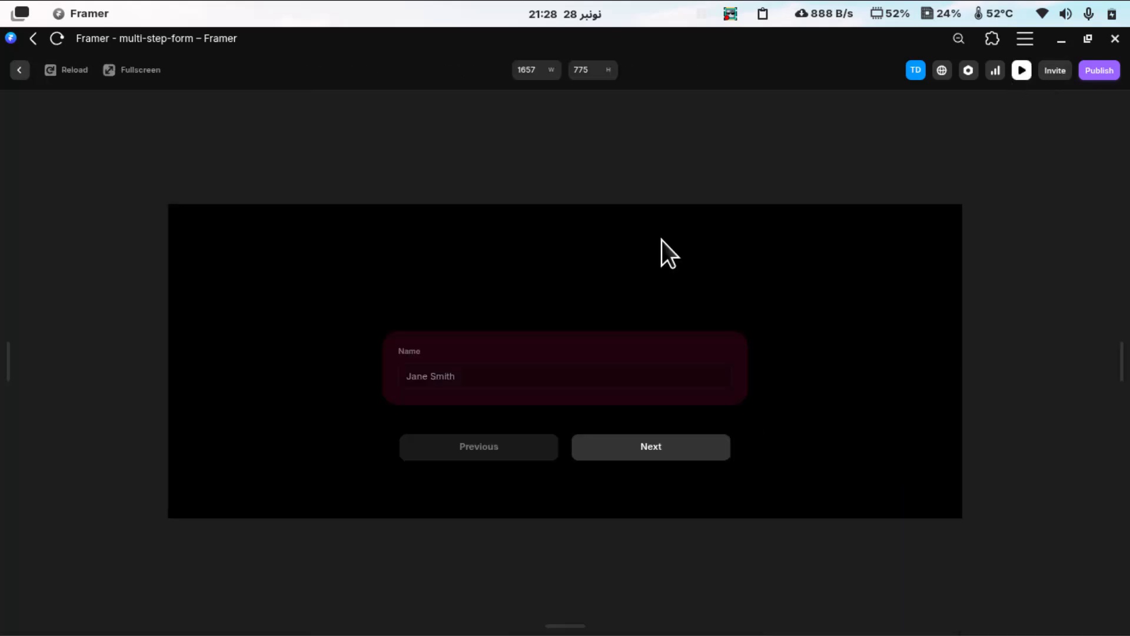
{"action": "left_click", "coordinate": [671, 456]}
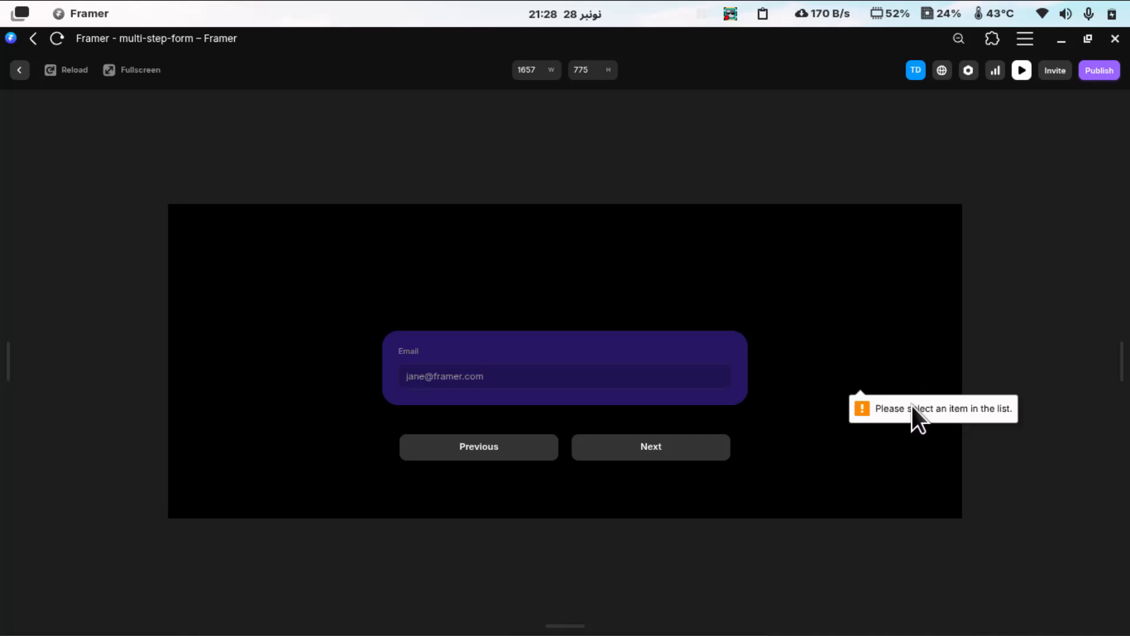
{"action": "left_click", "coordinate": [520, 454]}
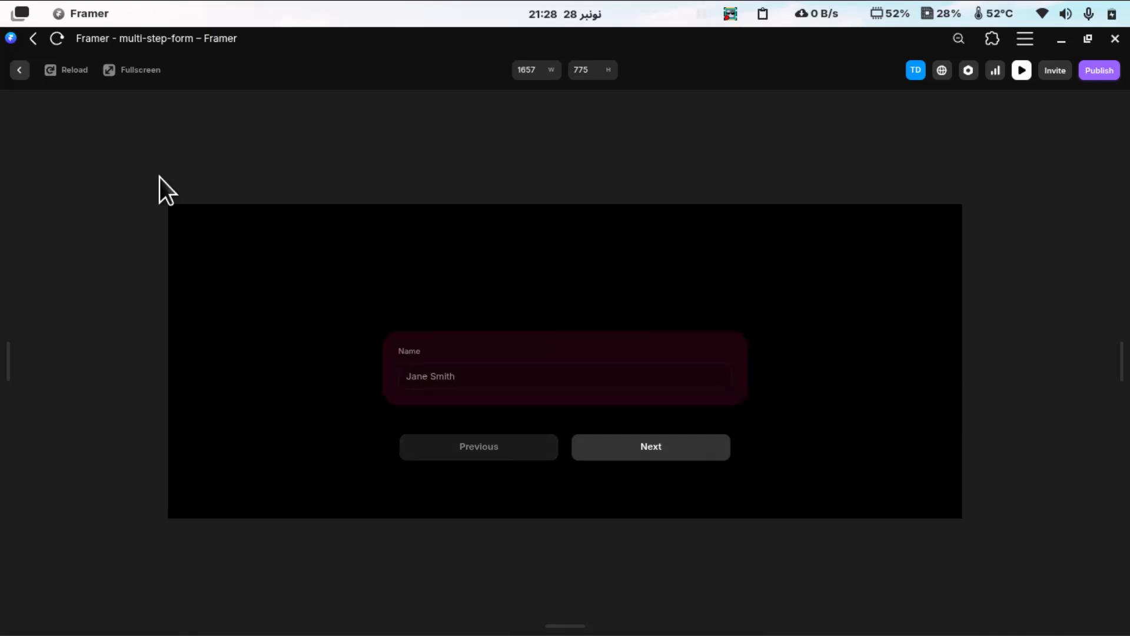
{"action": "left_click", "coordinate": [634, 457]}
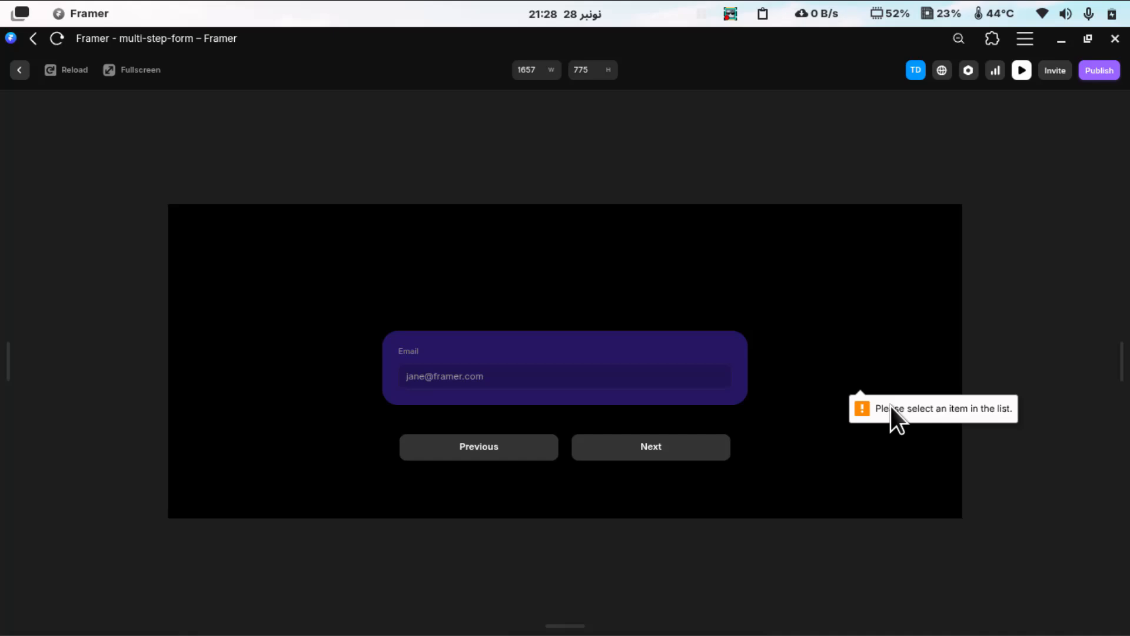
Close the form preview and move step1's nav-btns stack out of the Form, directly beneath it in step1.
{"action": "left_click", "coordinate": [478, 451]}
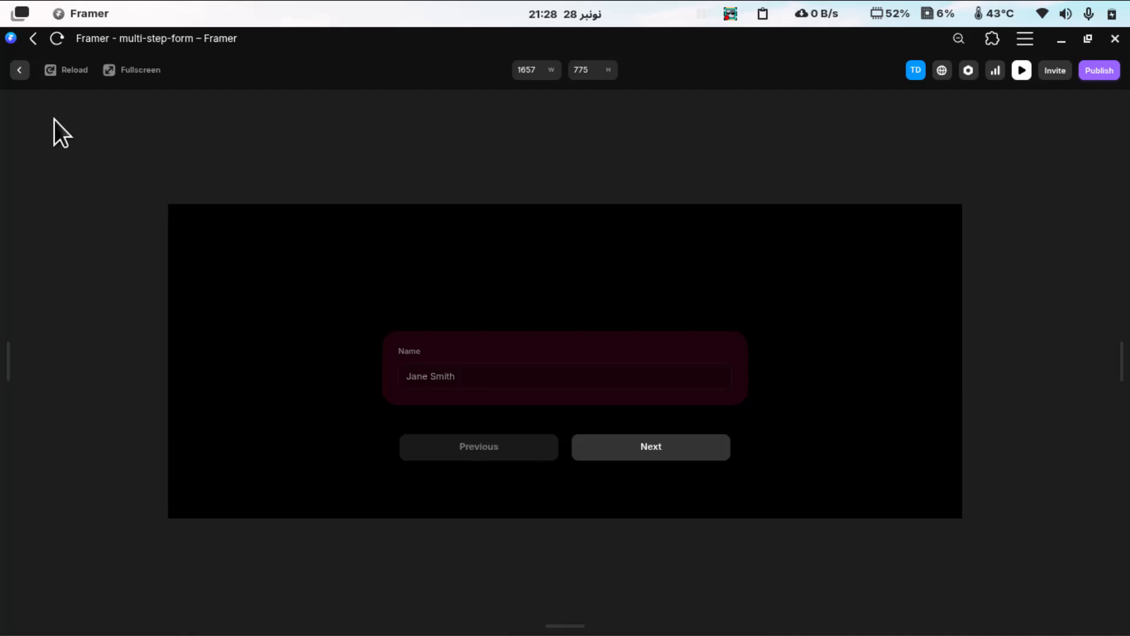
{"action": "left_click", "coordinate": [20, 72]}
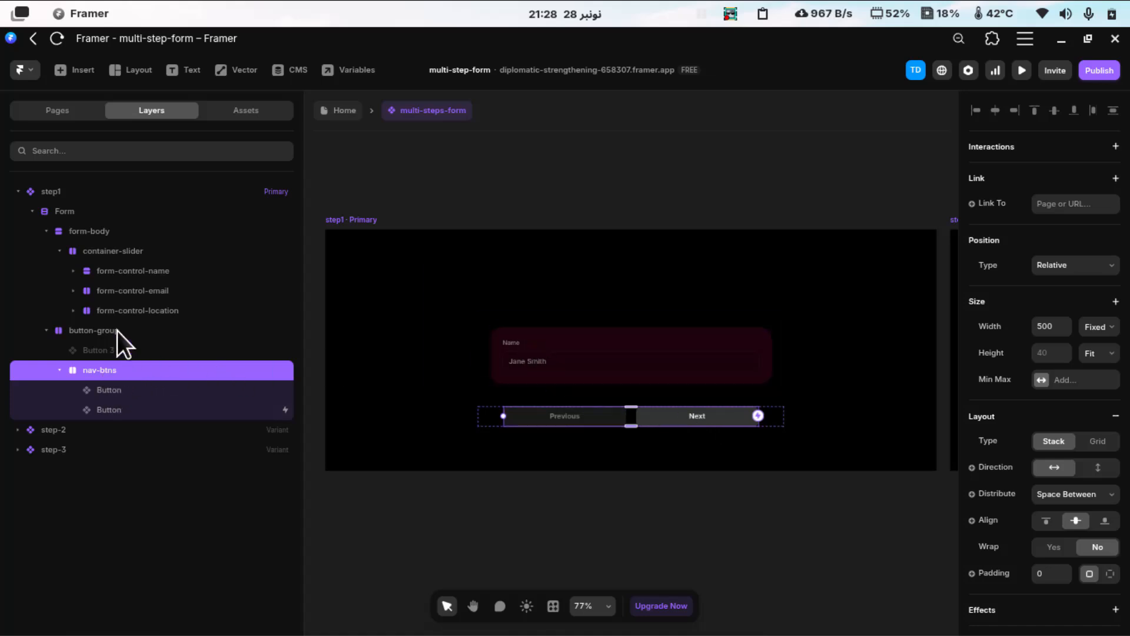
{"action": "left_click_drag", "start_coordinate": [111, 369], "coordinate": [115, 211]}
{"action": "left_click_drag", "start_coordinate": [73, 271], "coordinate": [100, 207]}
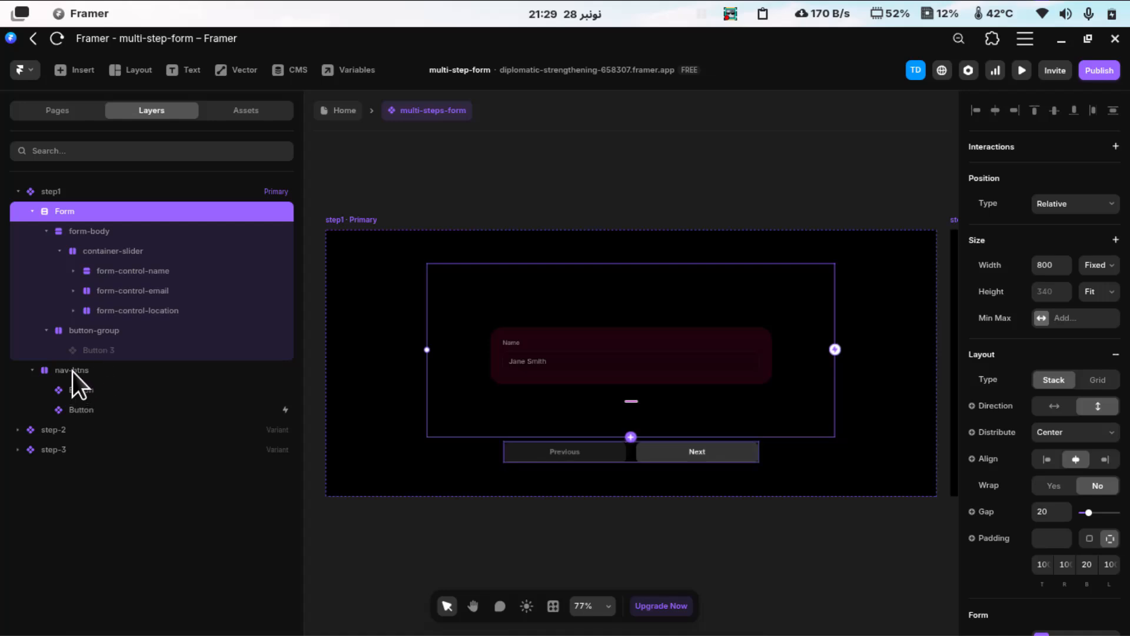
Compare the hidden Button 3 in the Form's button-group with the nav-btns stack placed outside the Form.
{"action": "left_click", "coordinate": [94, 351]}
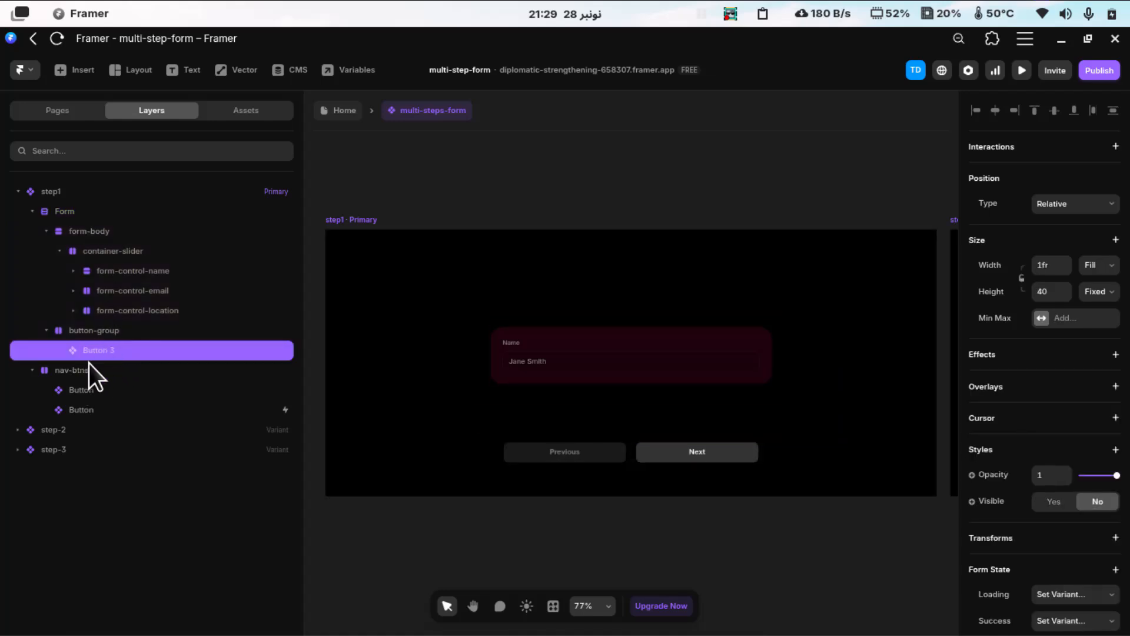
{"action": "left_click", "coordinate": [89, 370]}
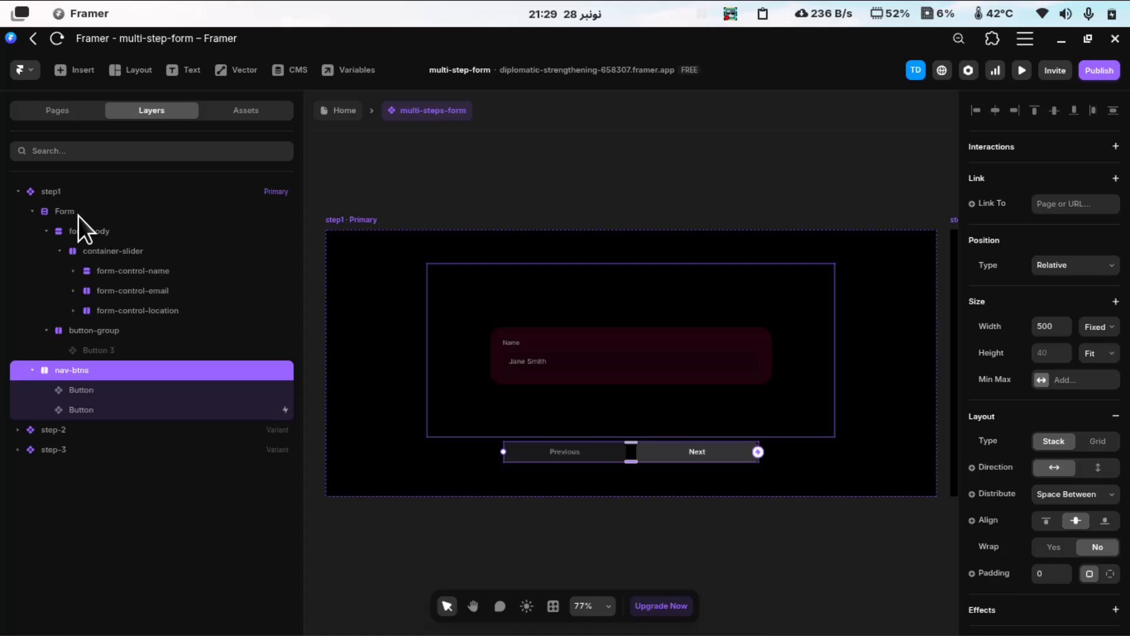
{"action": "left_click", "coordinate": [33, 211]}
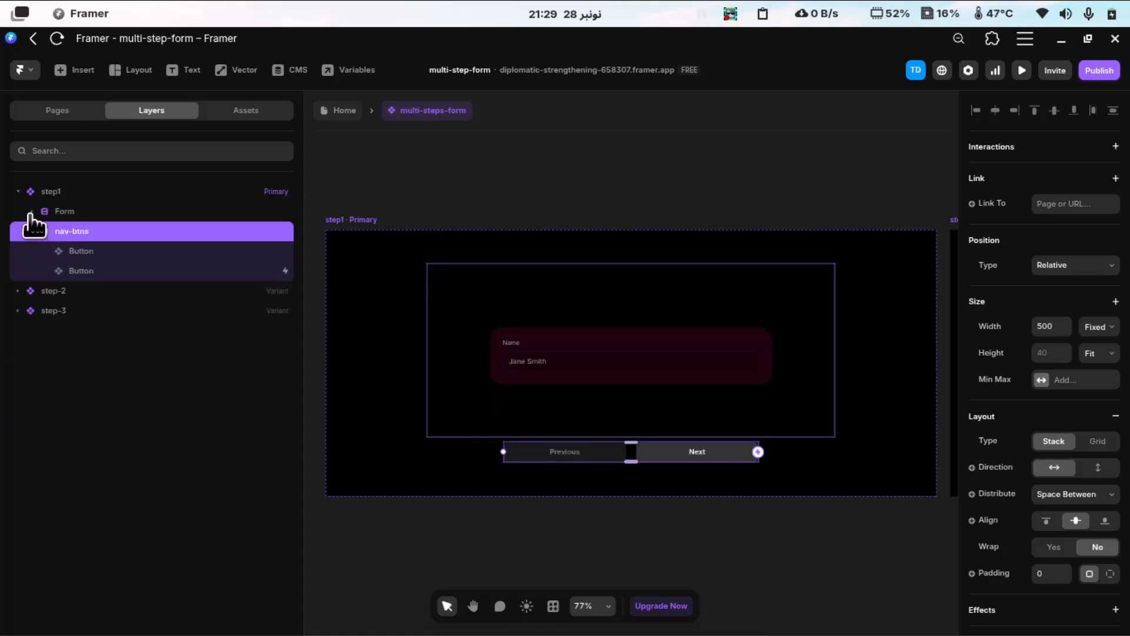
{"action": "left_click", "coordinate": [31, 211]}
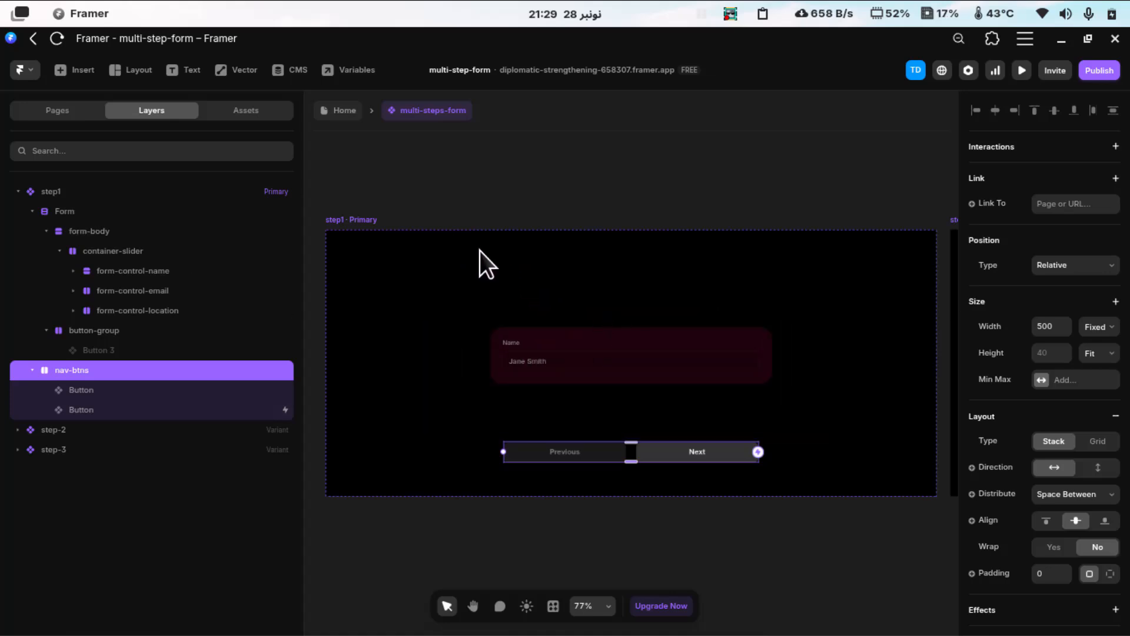
Examine the click interactions of the Next buttons in the step1 and step-2 variants.
{"action": "key", "text": "h"}
{"action": "left_click_drag", "start_coordinate": [716, 457], "coordinate": [614, 447]}
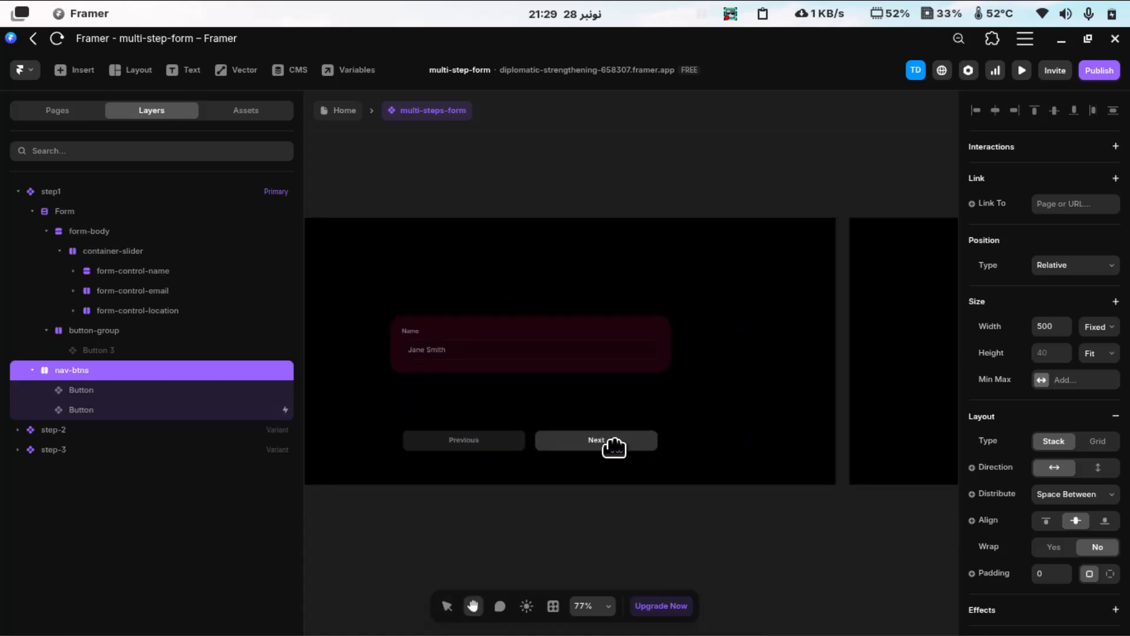
{"action": "key", "text": "v"}
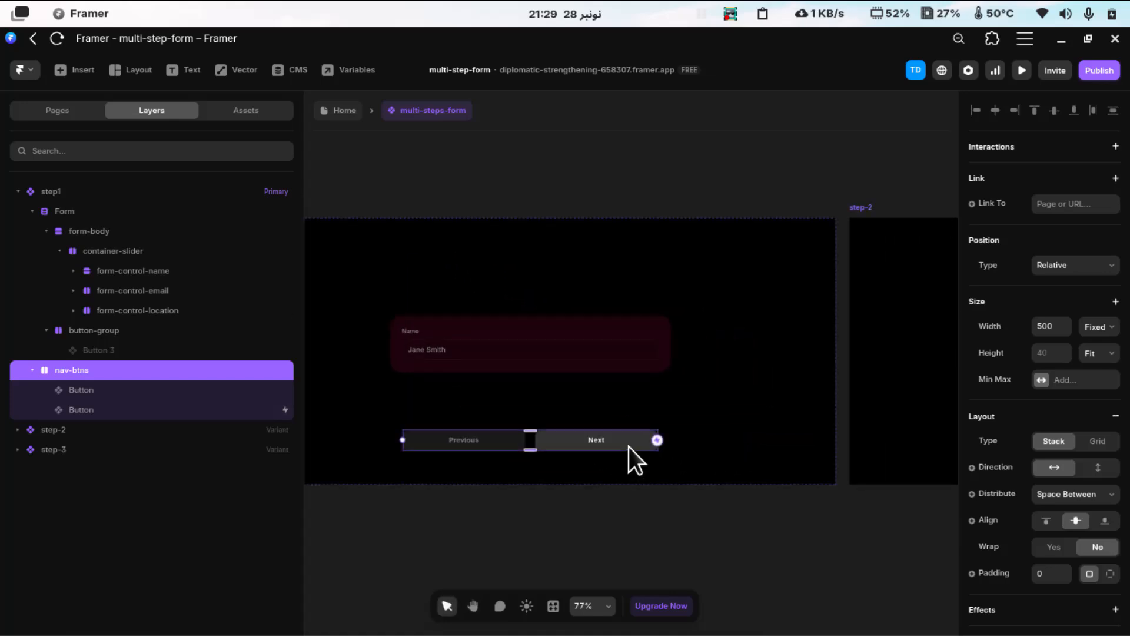
{"action": "left_click", "coordinate": [160, 415]}
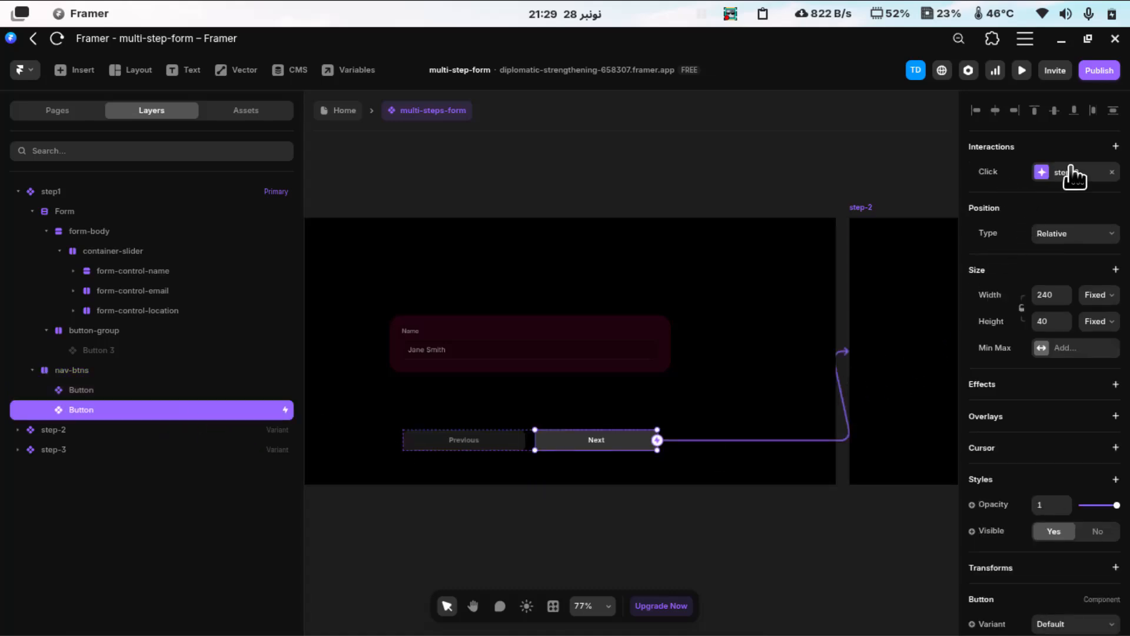
{"action": "key", "text": "h"}
{"action": "left_click_drag", "start_coordinate": [826, 313], "coordinate": [515, 307]}
{"action": "key", "text": "v"}
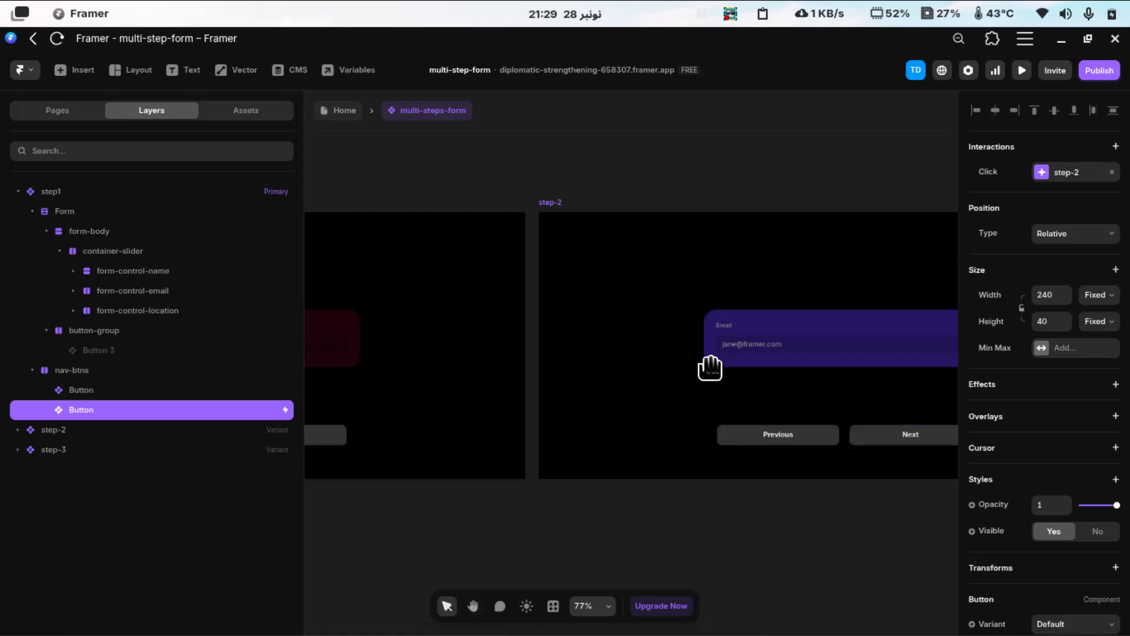
{"action": "left_click_drag", "start_coordinate": [710, 368], "coordinate": [369, 369]}
{"action": "left_click_drag", "start_coordinate": [653, 367], "coordinate": [557, 347]}
{"action": "left_click", "coordinate": [423, 436]}
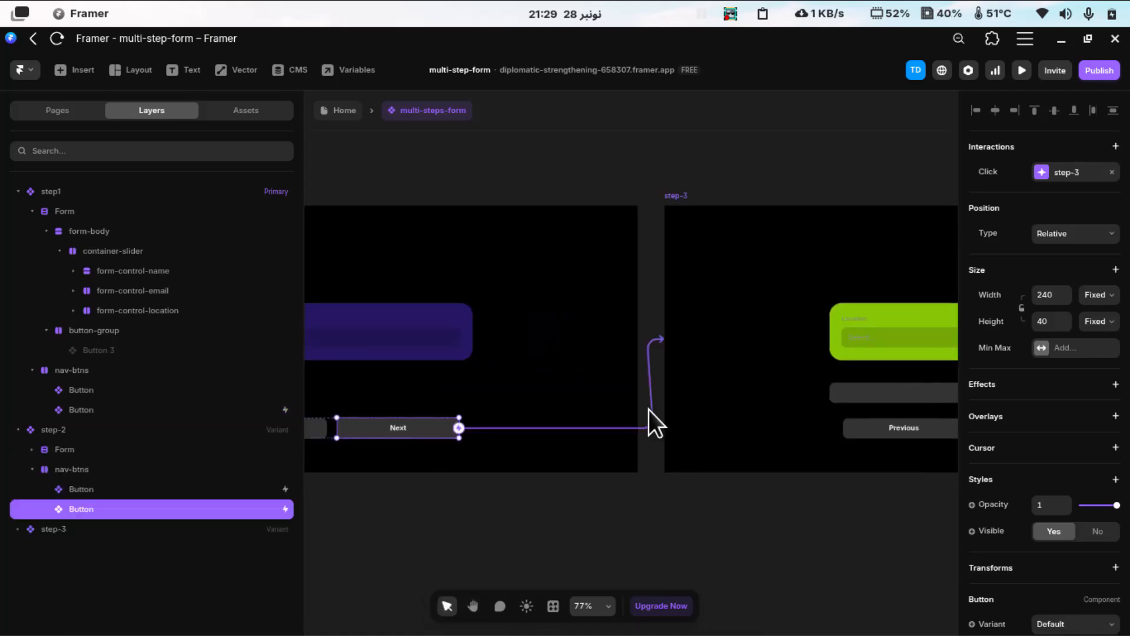
Go back to the step1 variant and check where its Next button leads.
{"action": "key", "text": "space"}
{"action": "left_click_drag", "start_coordinate": [307, 321], "coordinate": [678, 342]}
{"action": "left_click_drag", "start_coordinate": [375, 341], "coordinate": [861, 312]}
{"action": "left_click_drag", "start_coordinate": [573, 272], "coordinate": [635, 246]}
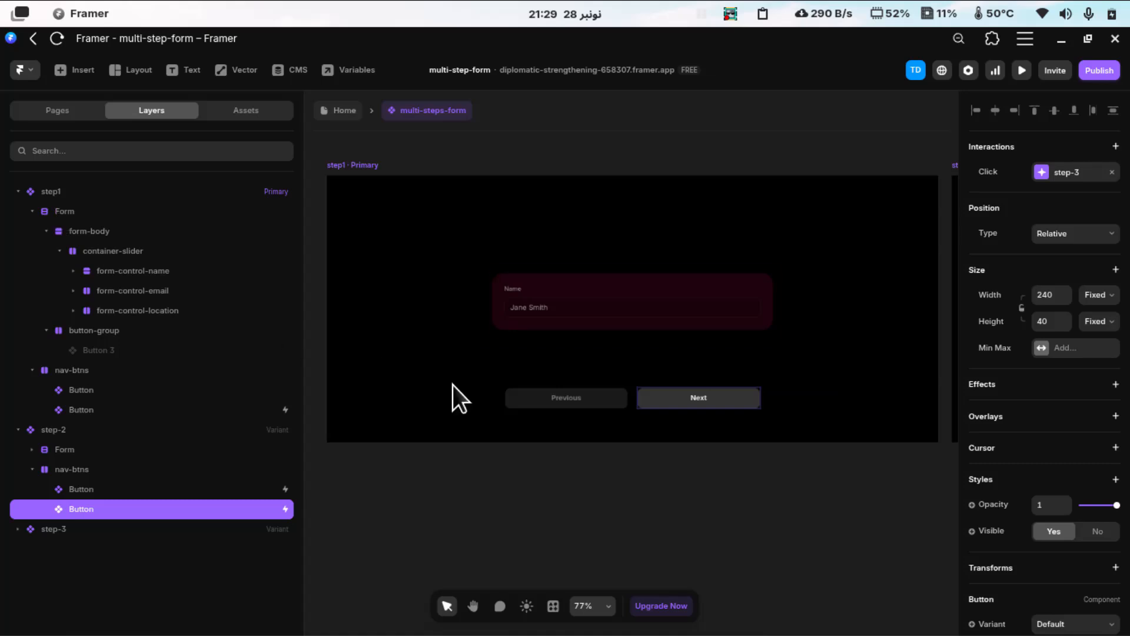
{"action": "left_click", "coordinate": [652, 401]}
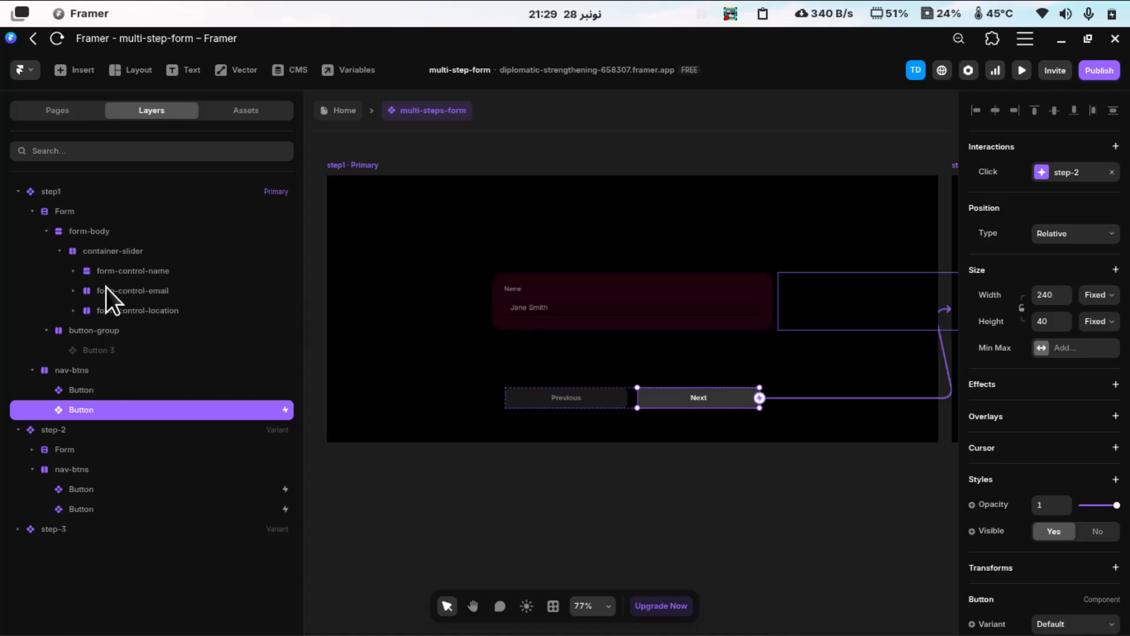
Duplicate the Name text three times inside the Label of step1's form-control-name.
{"action": "left_click", "coordinate": [125, 272]}
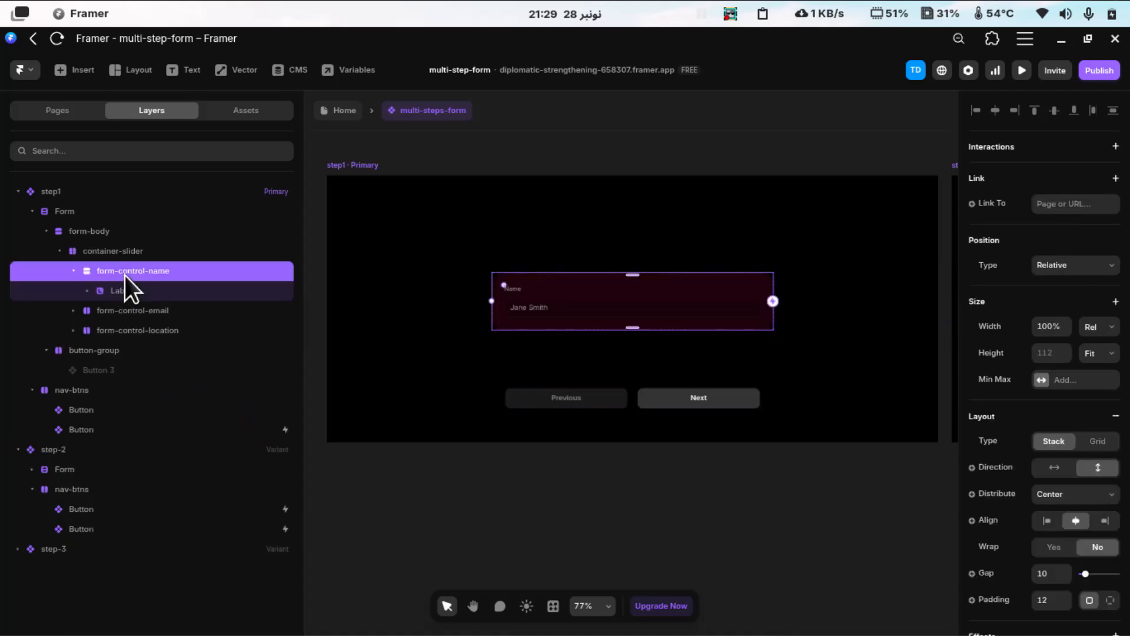
{"action": "left_click", "coordinate": [87, 290]}
{"action": "left_click", "coordinate": [139, 312]}
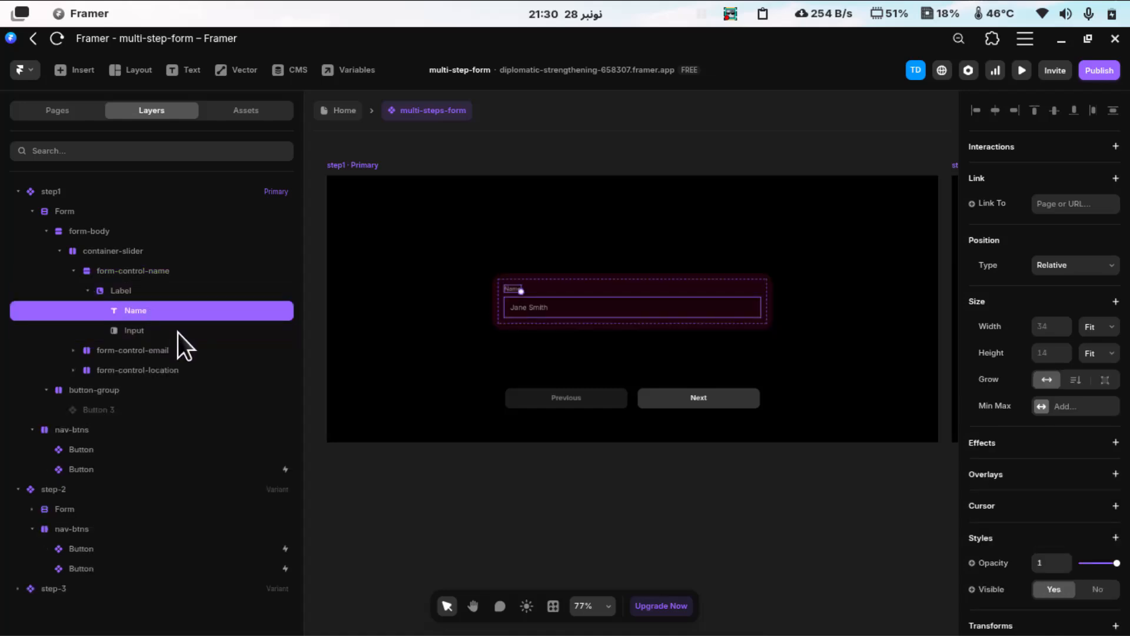
{"action": "key", "text": "ctrl+d"}
{"action": "key", "text": "ctrl+d"}
{"action": "key", "text": "ctrl+d"}
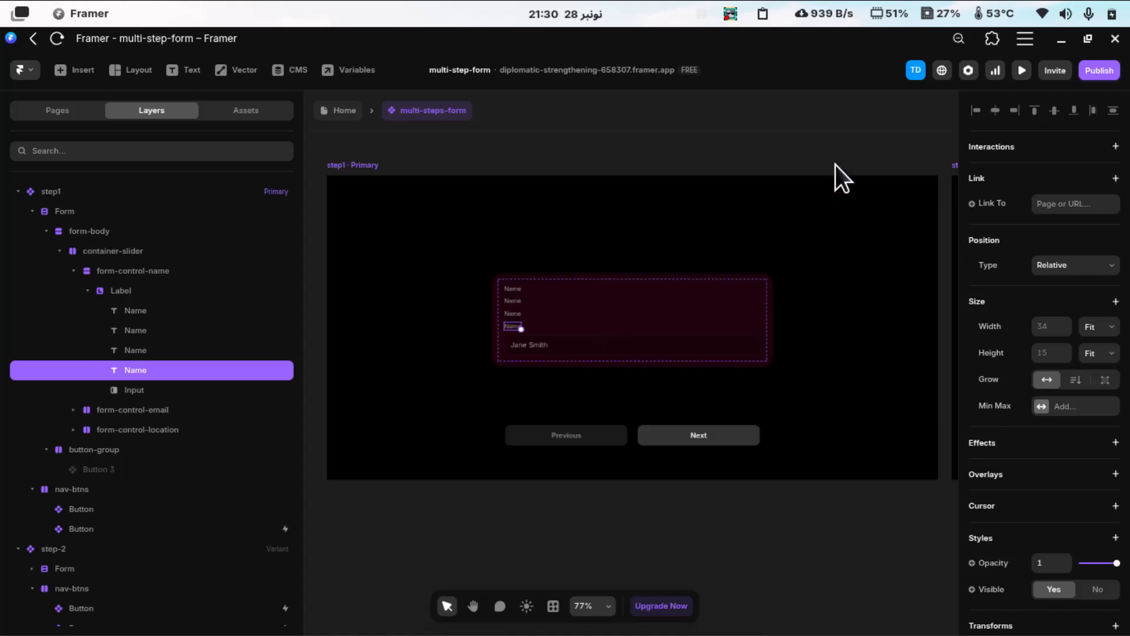
Preview the form with the taller name step, switch between its steps with Next and Previous, and close the preview.
{"action": "left_click", "coordinate": [1022, 70]}
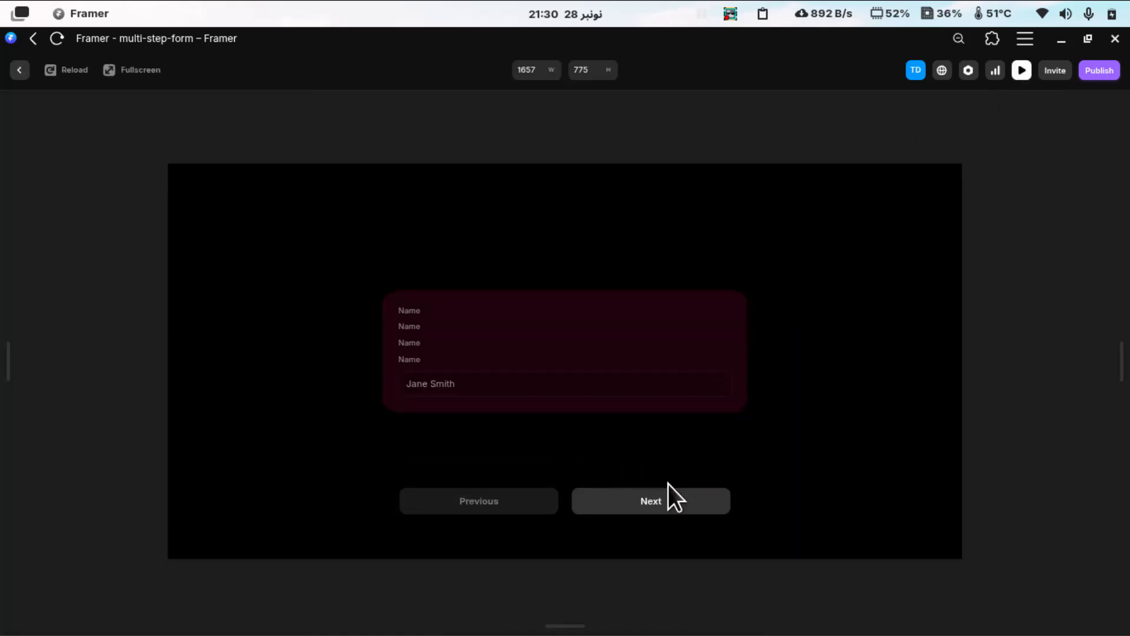
{"action": "left_click", "coordinate": [662, 490]}
{"action": "left_click", "coordinate": [539, 500]}
{"action": "left_click", "coordinate": [629, 494]}
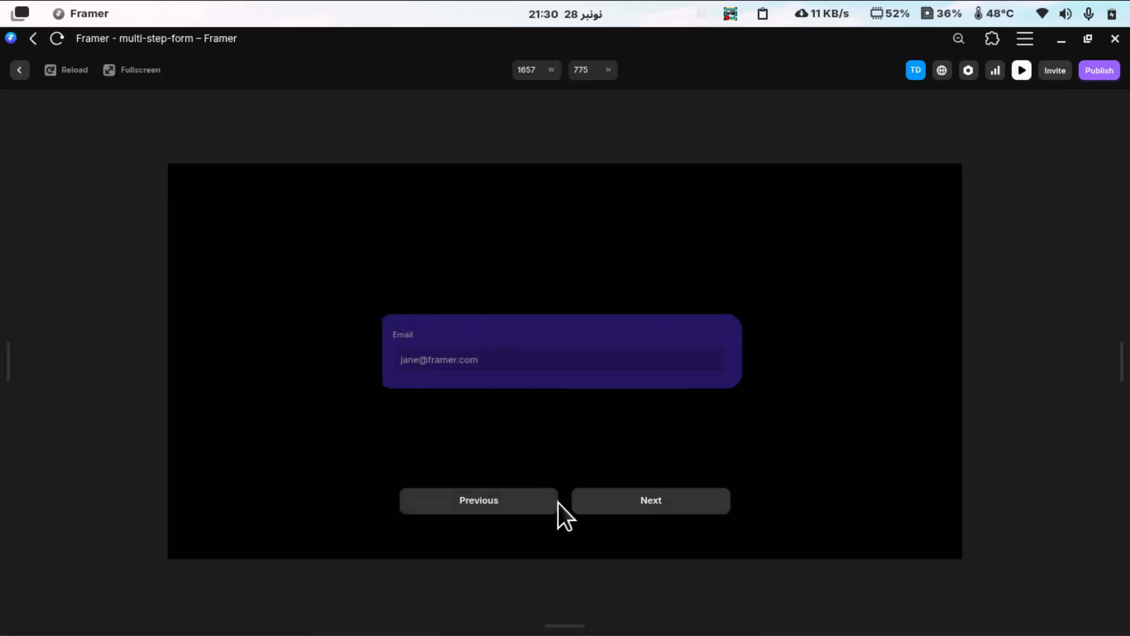
{"action": "left_click", "coordinate": [618, 507]}
{"action": "left_click", "coordinate": [521, 506]}
{"action": "left_click", "coordinate": [521, 506]}
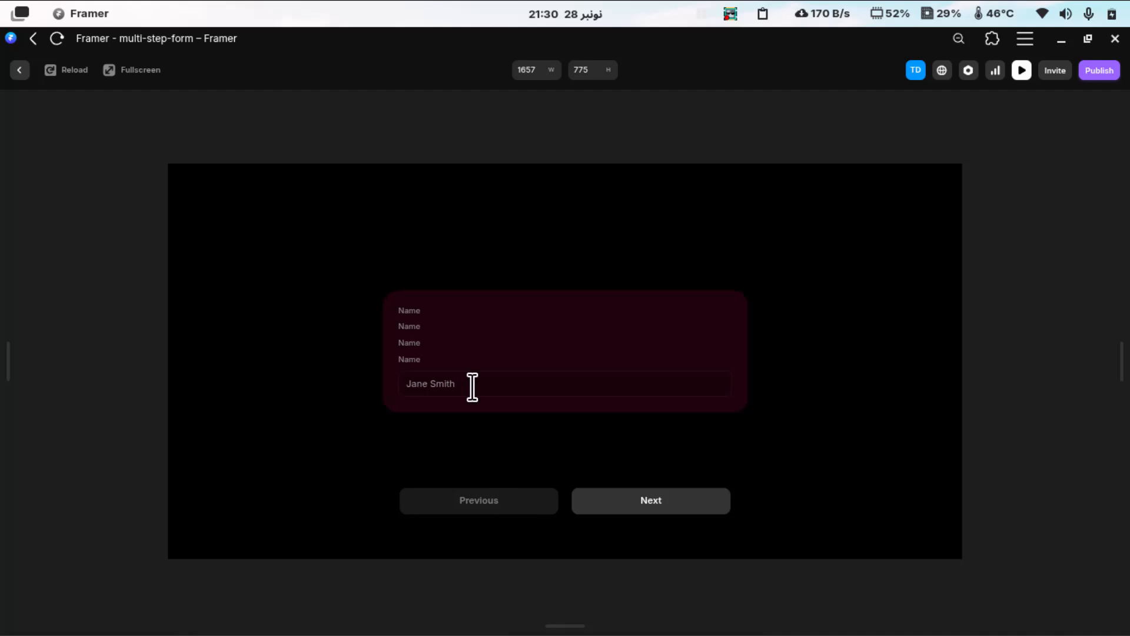
{"action": "key", "text": "Escape"}
Delete the three extra Name texts from form-control-name's Label, keeping a single one above the Input.
{"action": "left_click", "coordinate": [139, 311]}
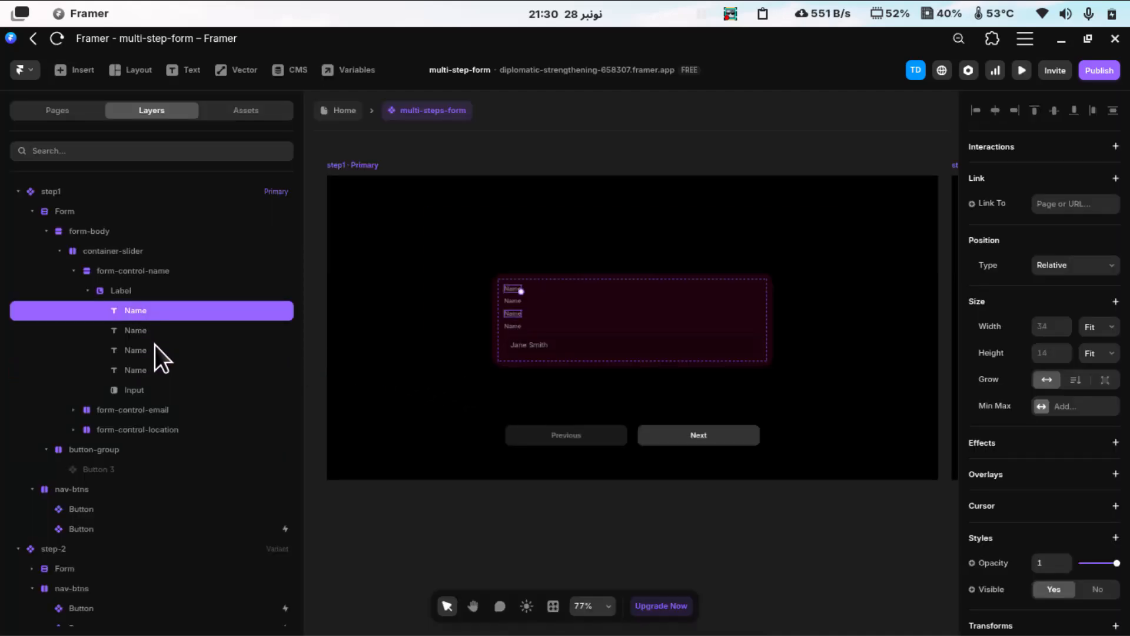
{"action": "left_click", "coordinate": [162, 351], "text": "shift"}
{"action": "left_click", "coordinate": [167, 367], "text": "shift"}
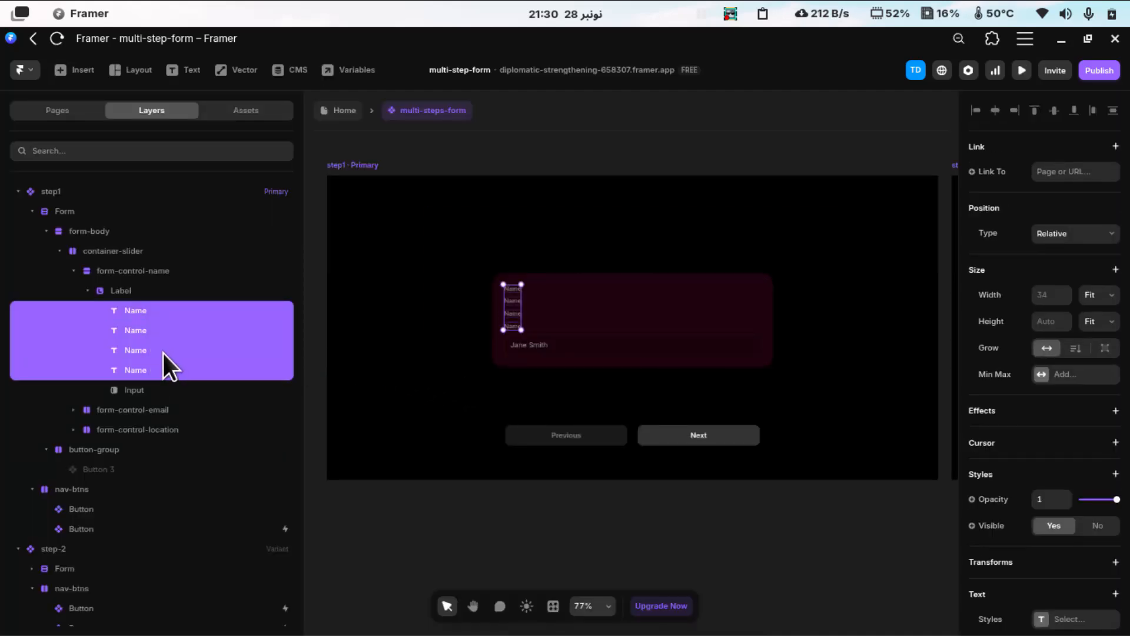
{"action": "left_click", "coordinate": [155, 368]}
{"action": "left_click", "coordinate": [154, 310]}
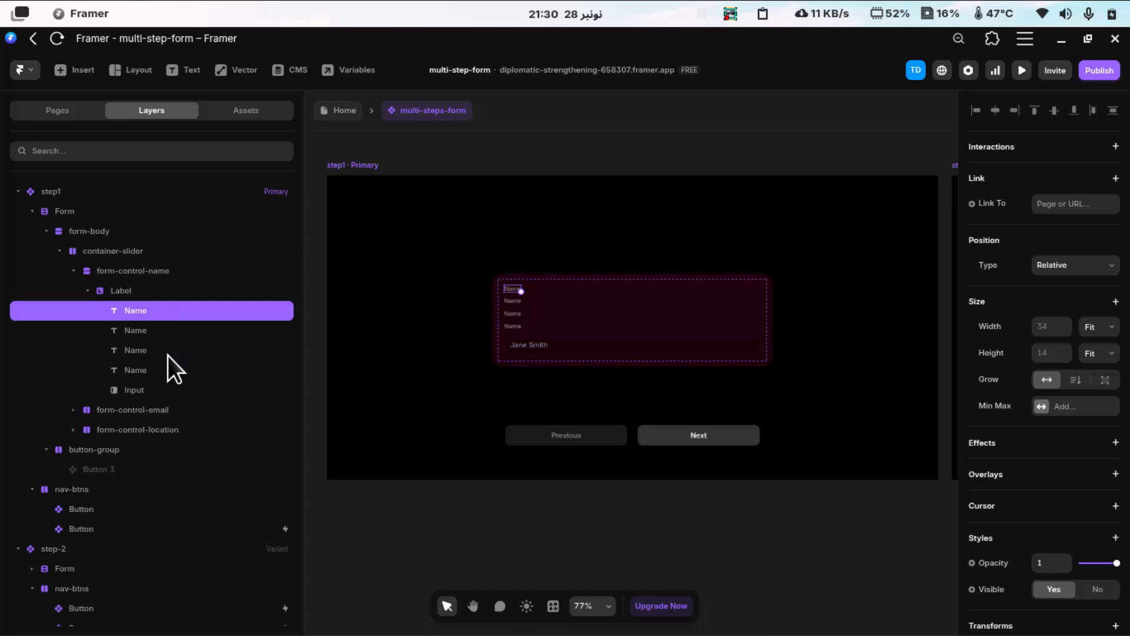
{"action": "left_click", "coordinate": [168, 356], "text": "shift"}
{"action": "key", "text": "Delete"}
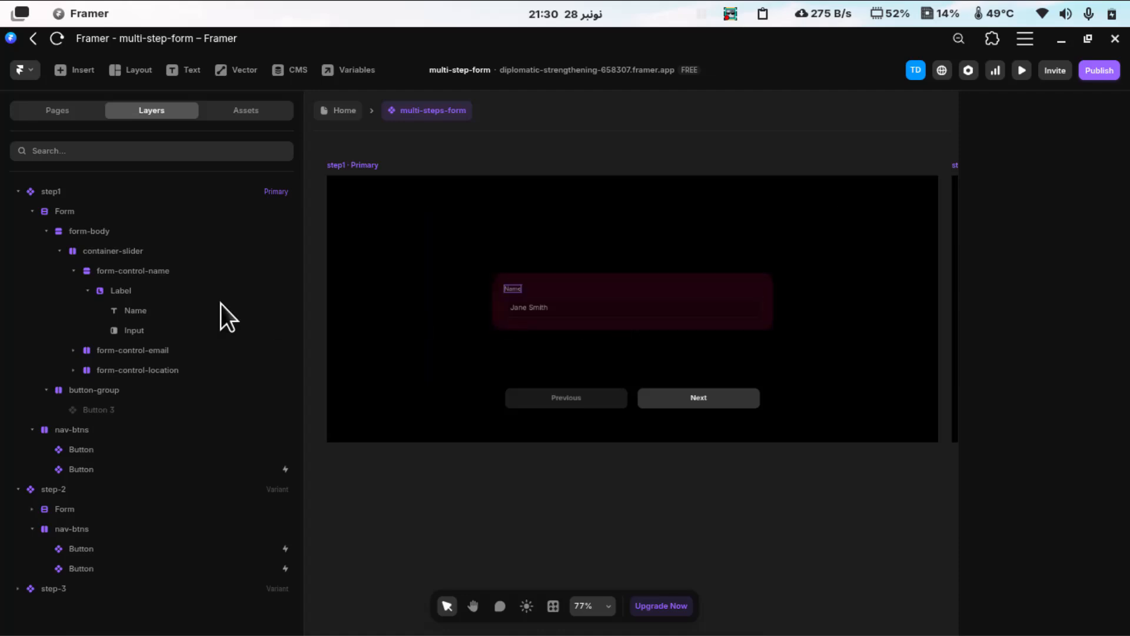
Check the send and redirect settings of step1's Form and publish the updated site.
{"action": "left_click", "coordinate": [70, 215]}
{"action": "scroll", "coordinate": [1035, 260], "scroll_direction": "down", "scroll_amount": 7}
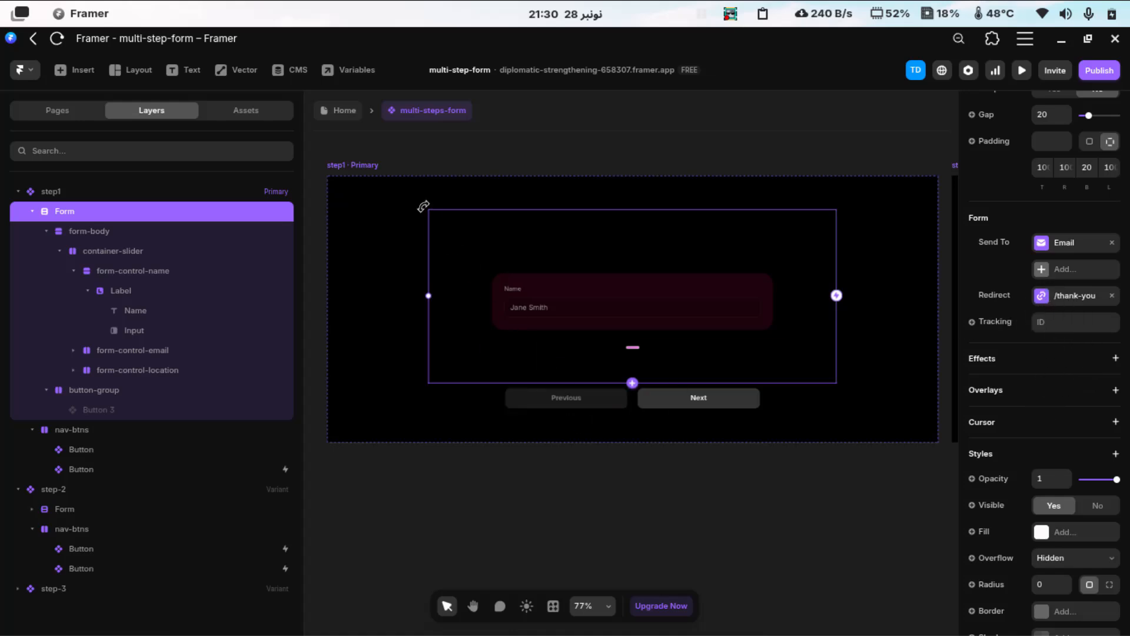
{"action": "left_click", "coordinate": [1100, 71]}
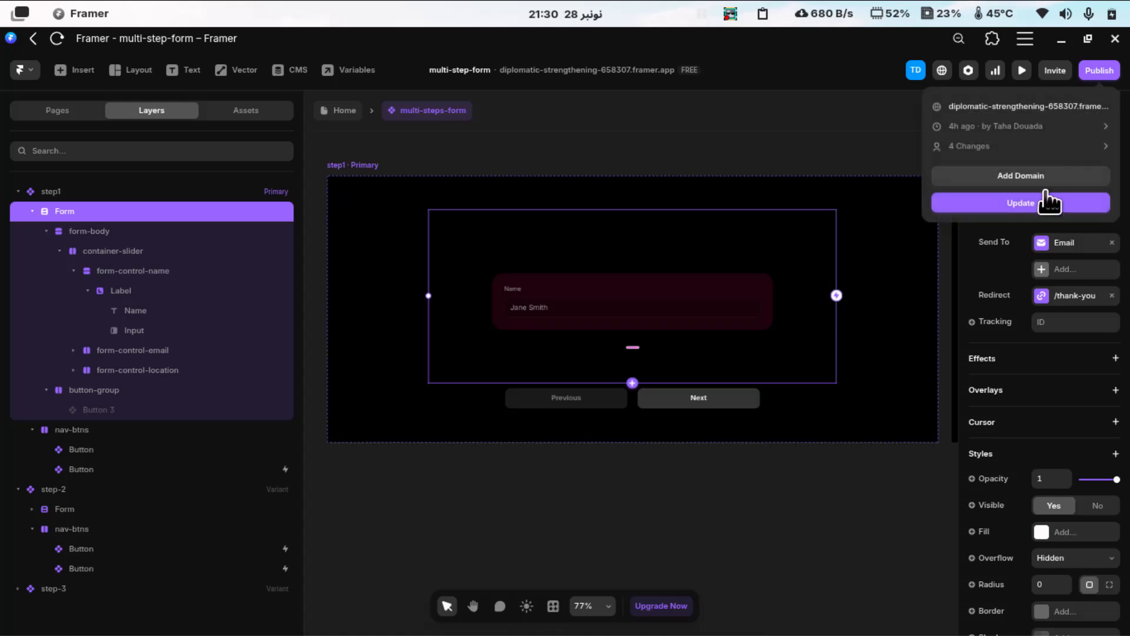
{"action": "left_click", "coordinate": [1040, 203]}
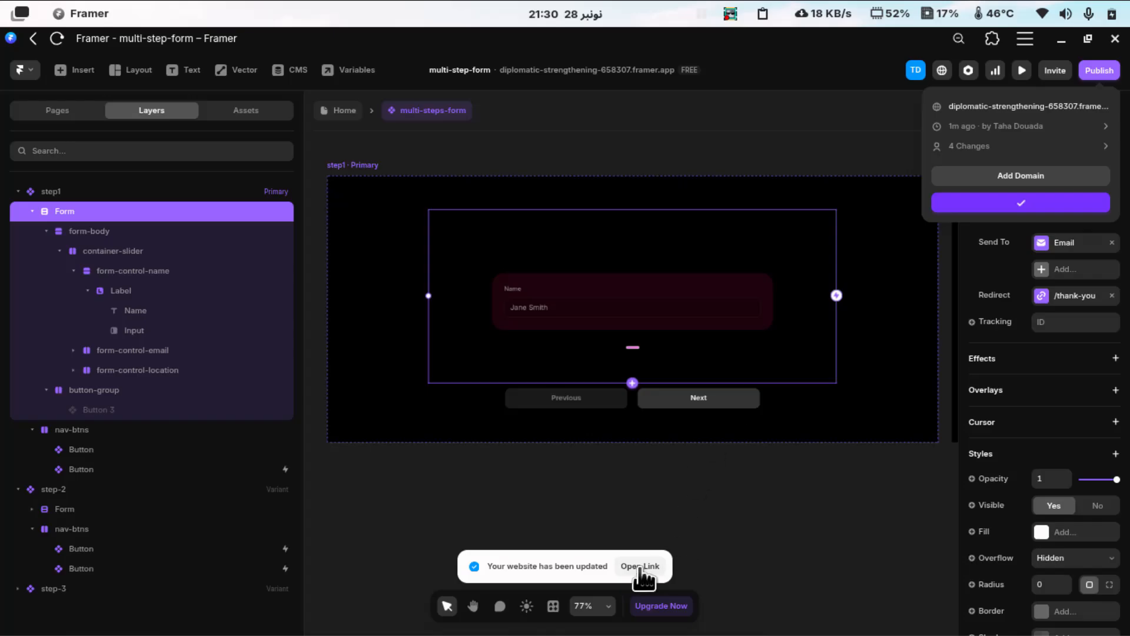
Open the published site, enter a first name in the form's Name field and advance to the following step.
{"action": "left_click", "coordinate": [642, 569]}
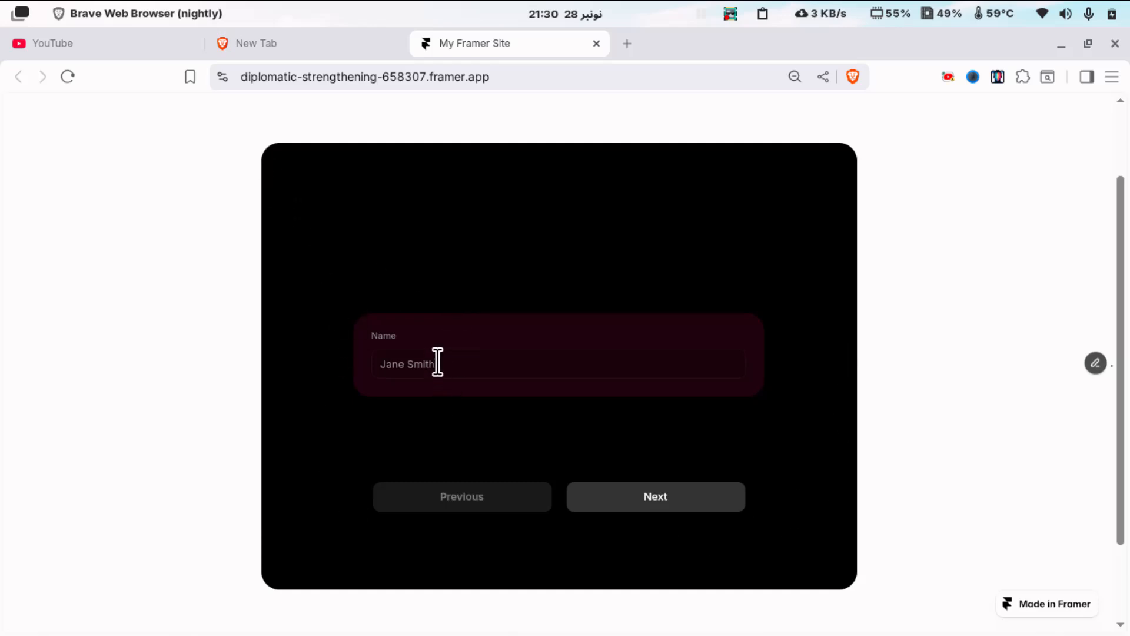
{"action": "left_click", "coordinate": [471, 363]}
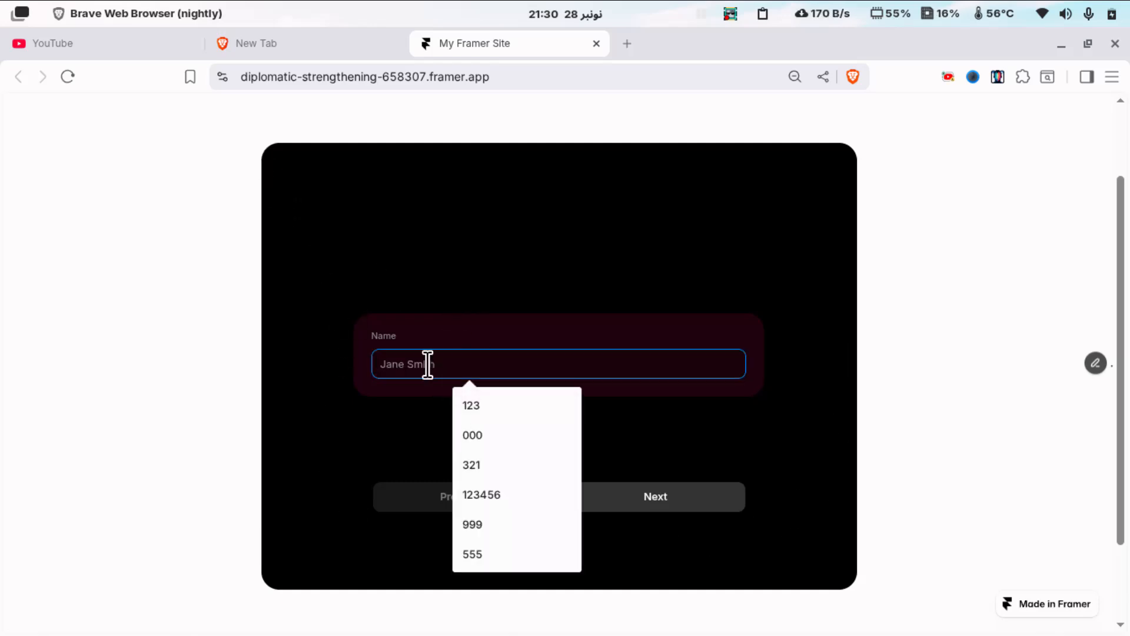
{"action": "type", "text": "taha"}
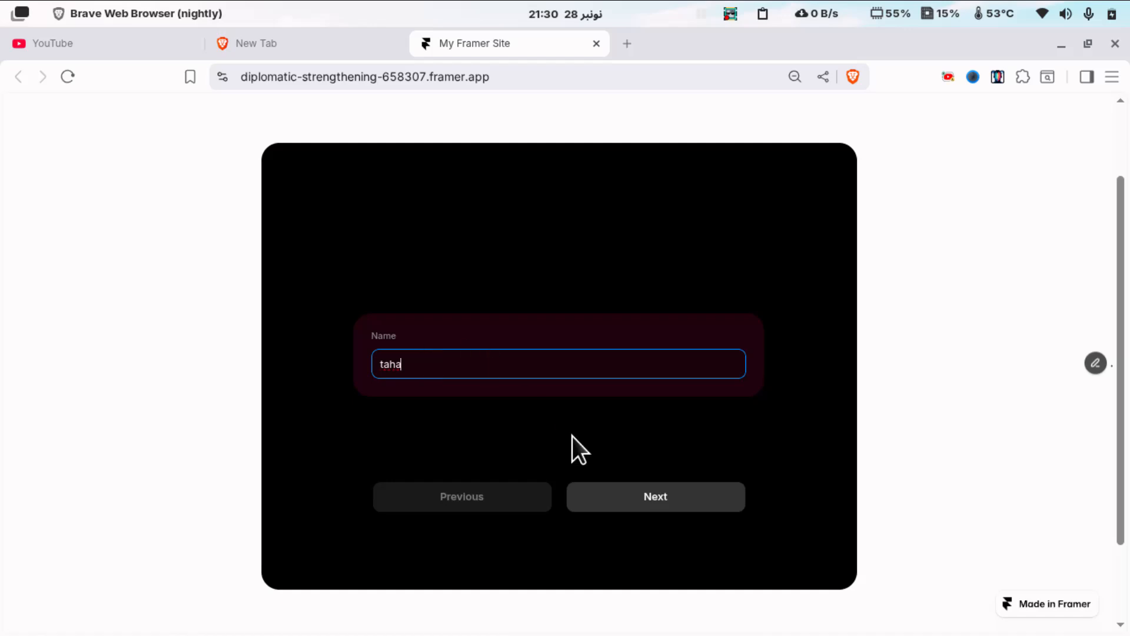
{"action": "left_click", "coordinate": [656, 497]}
Return to Framer and inspect step1's container-slider, including its form-control-email and form-control-location stacks.
{"action": "key", "text": "alt+Tab"}
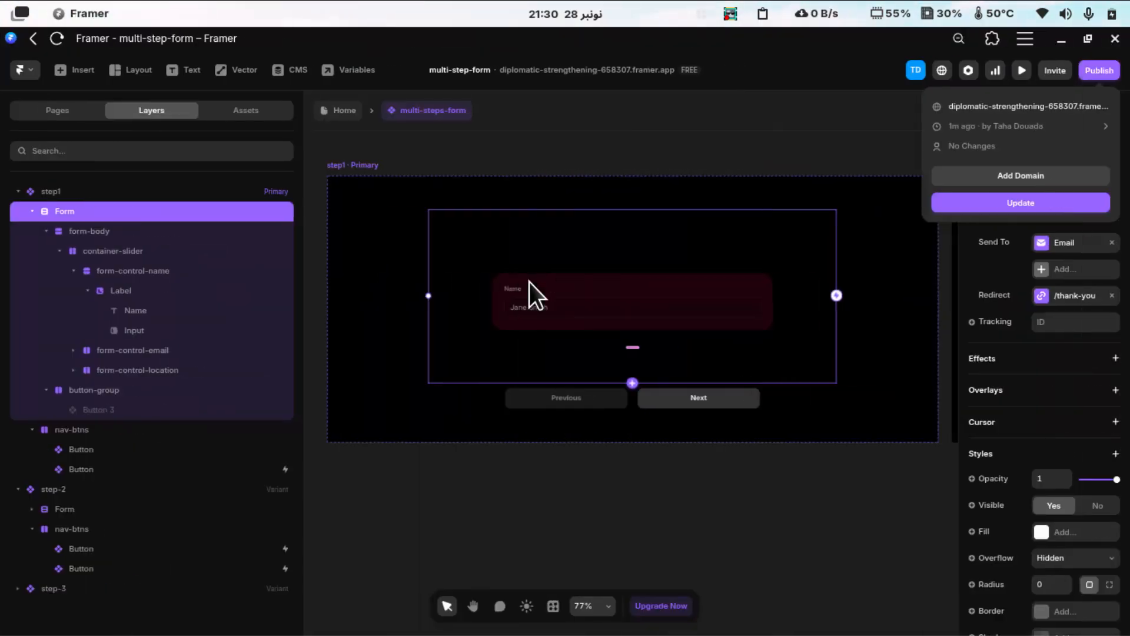
{"action": "left_click", "coordinate": [320, 249]}
{"action": "left_click", "coordinate": [125, 252]}
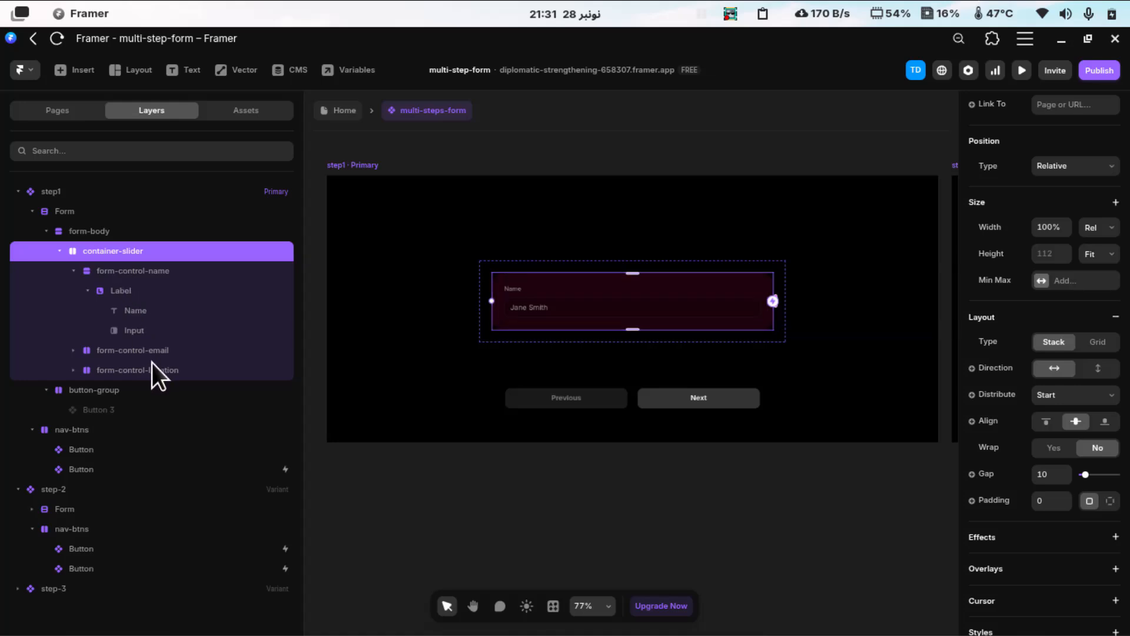
{"action": "left_click", "coordinate": [129, 349]}
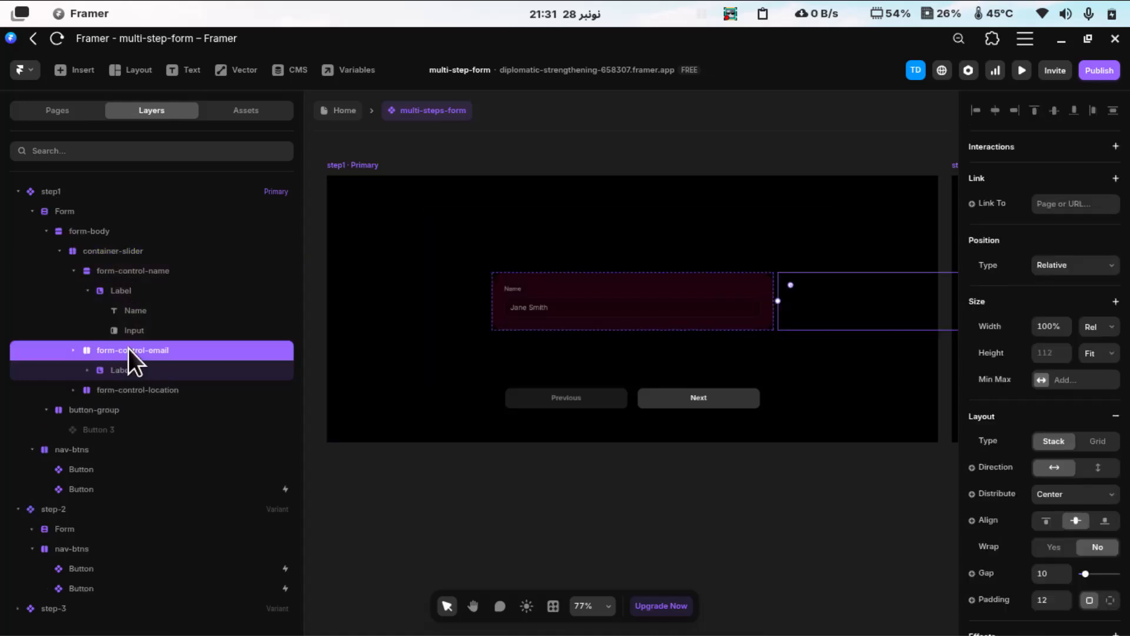
{"action": "left_click", "coordinate": [159, 397], "text": "shift"}
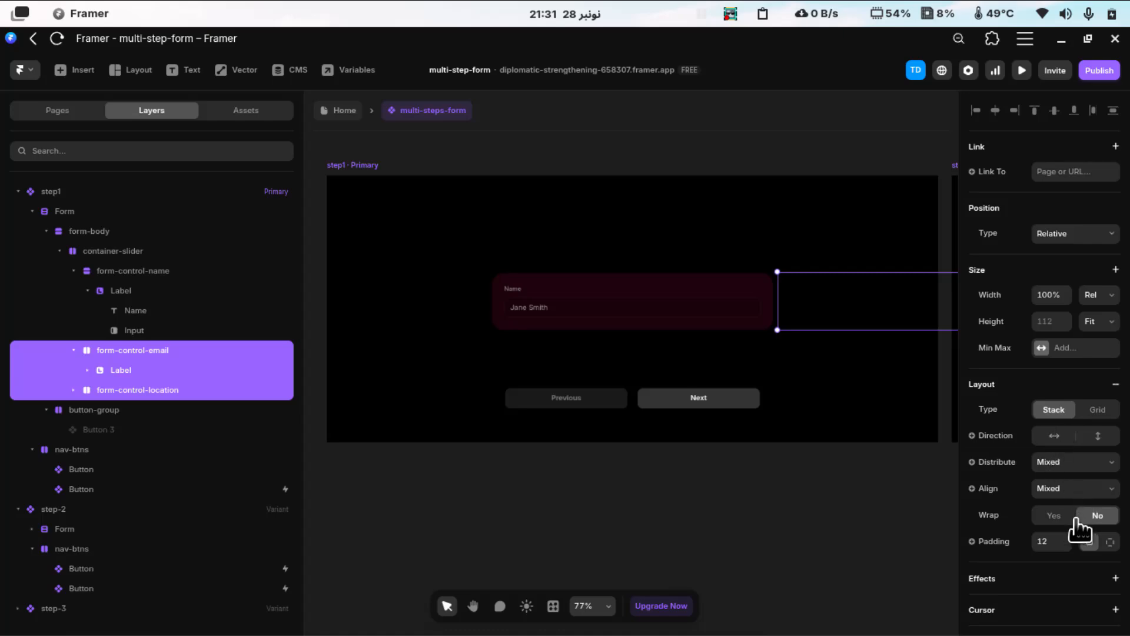
{"action": "key", "text": "alt+Tab"}
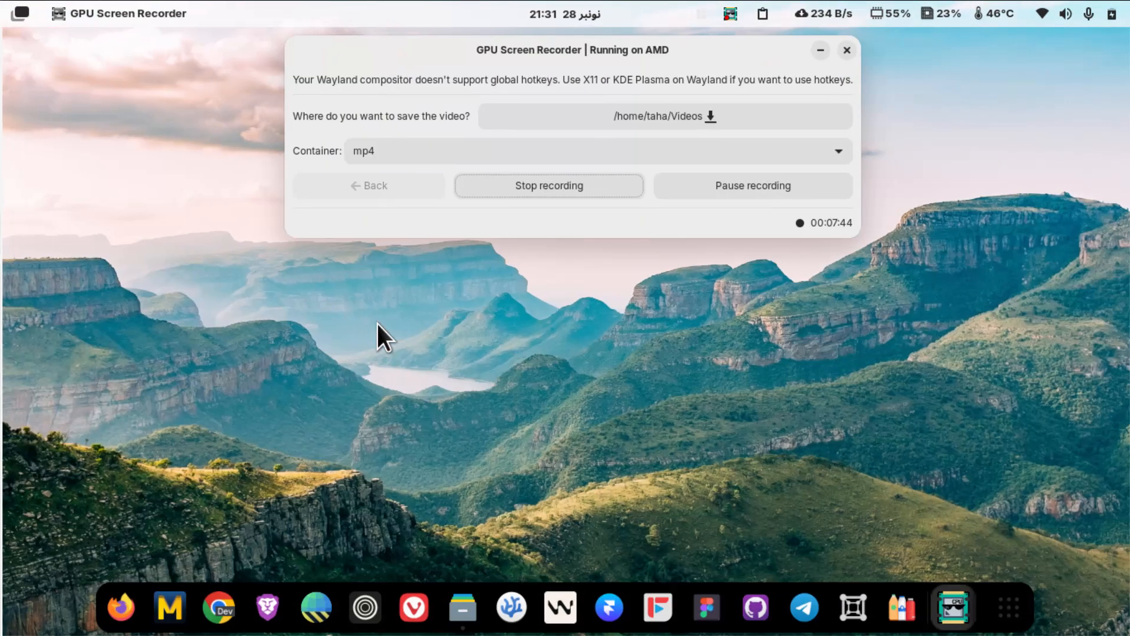
Switch to the published site, fill the Email field with the saved e-mail address and advance to the Location step.
{"action": "key", "text": "alt+Tab"}
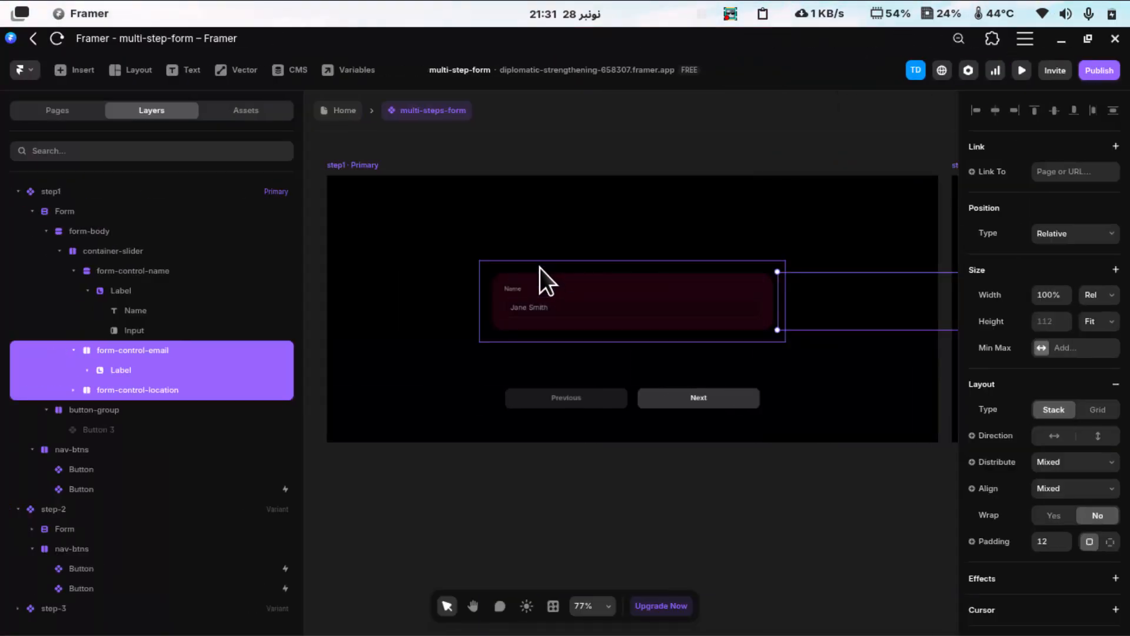
{"action": "key", "text": "alt+Tab"}
{"action": "left_click", "coordinate": [452, 363]}
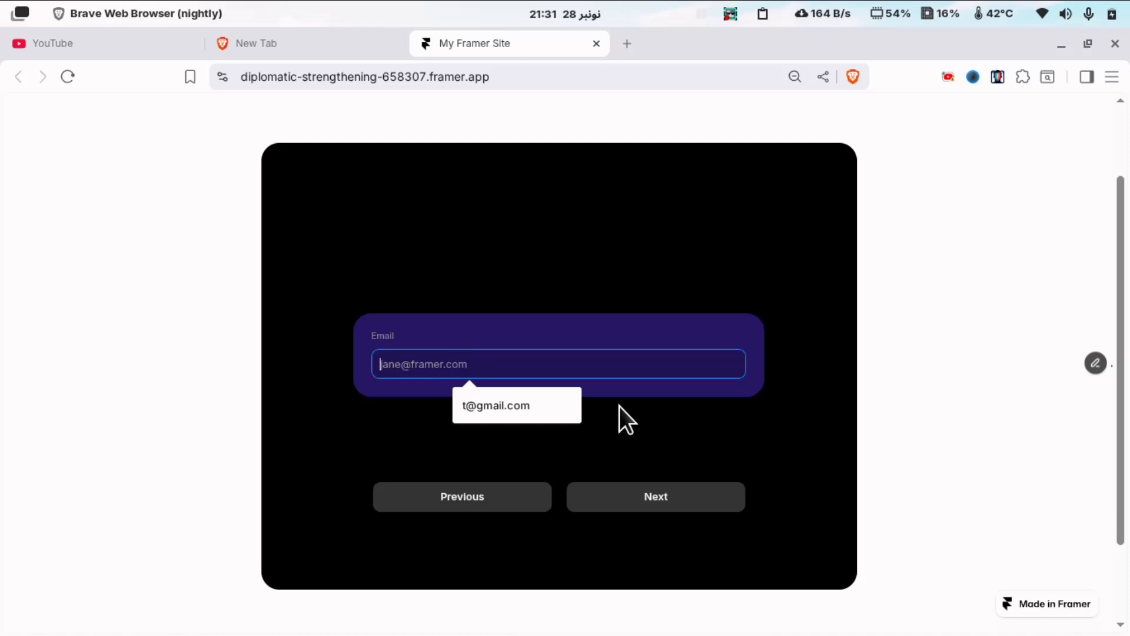
{"action": "left_click", "coordinate": [507, 406]}
{"action": "left_click", "coordinate": [644, 506]}
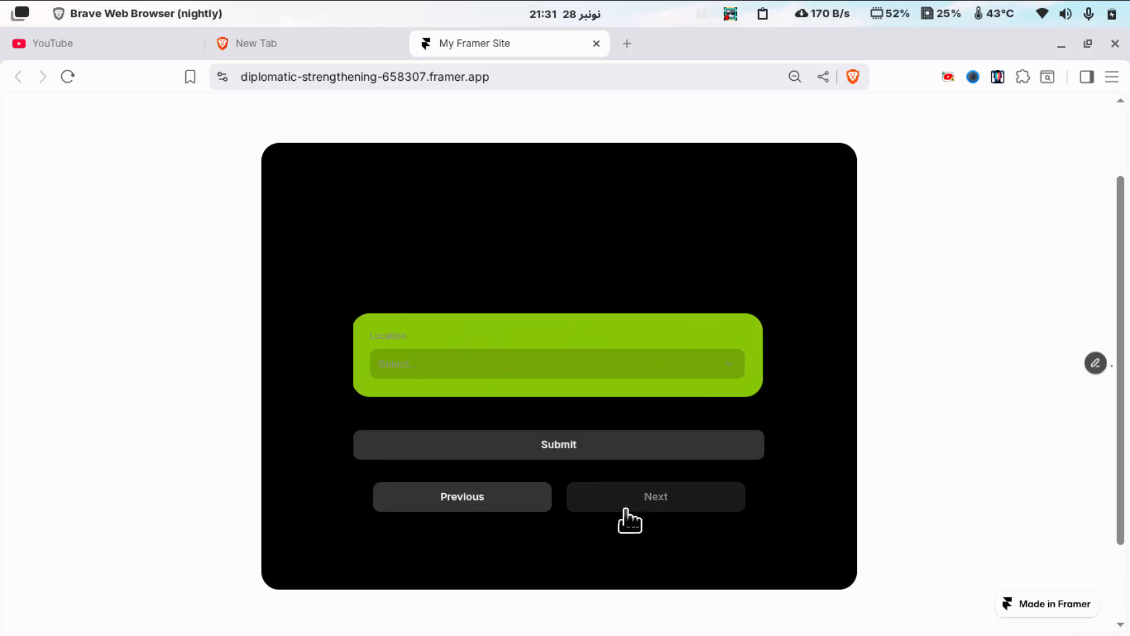
Choose Barcelona as the Location and submit the form.
{"action": "left_click", "coordinate": [491, 363]}
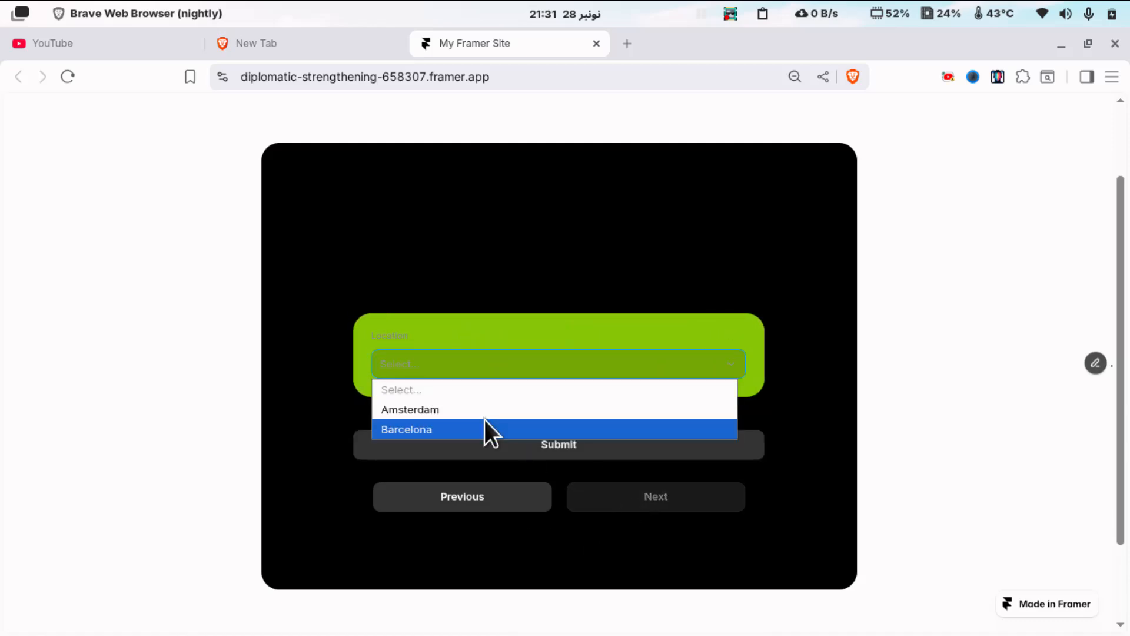
{"action": "left_click", "coordinate": [487, 429]}
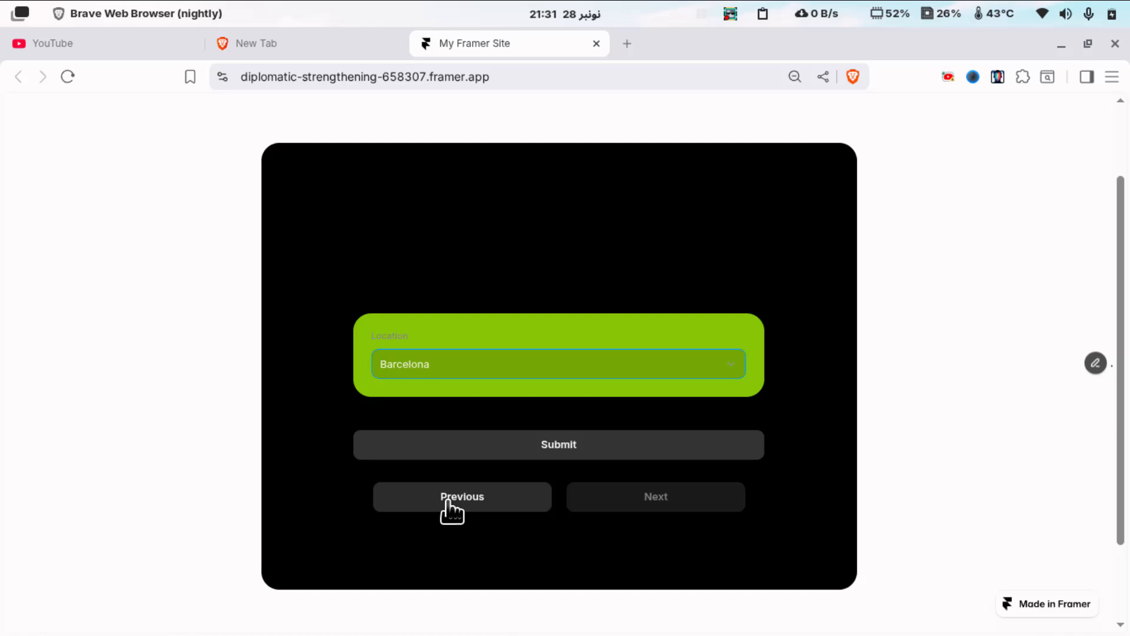
{"action": "left_click", "coordinate": [568, 454]}
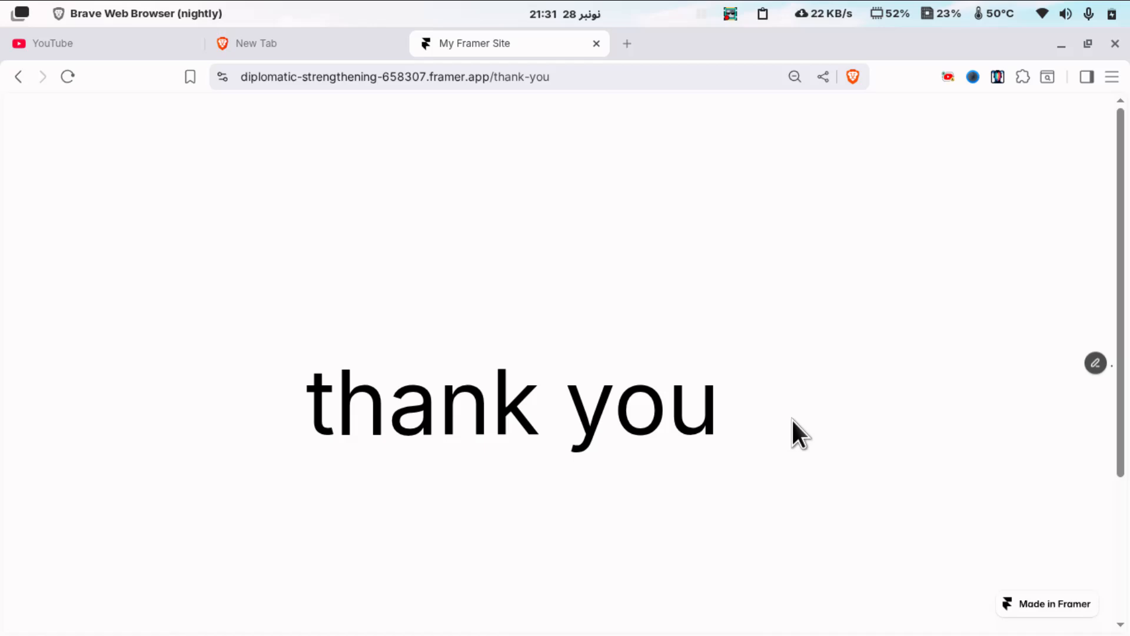
Open the Gmail inbox in a new browser tab, read Framer's latest New Submission email and expand the thread's collapsed messages.
{"action": "left_click", "coordinate": [627, 43]}
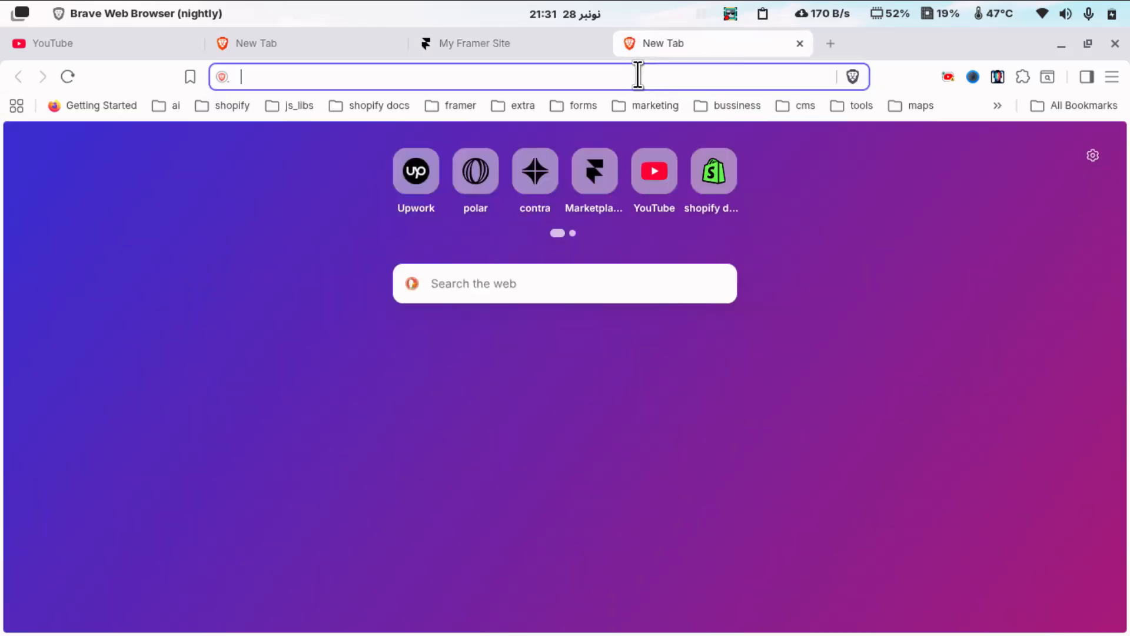
{"action": "type", "text": "g"}
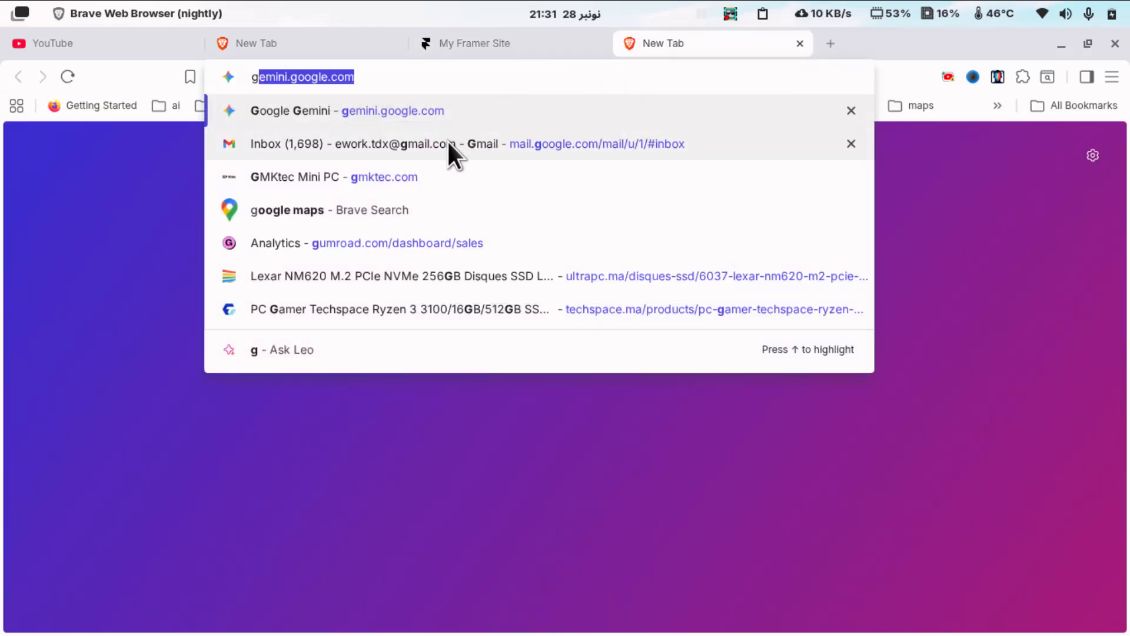
{"action": "left_click", "coordinate": [449, 144]}
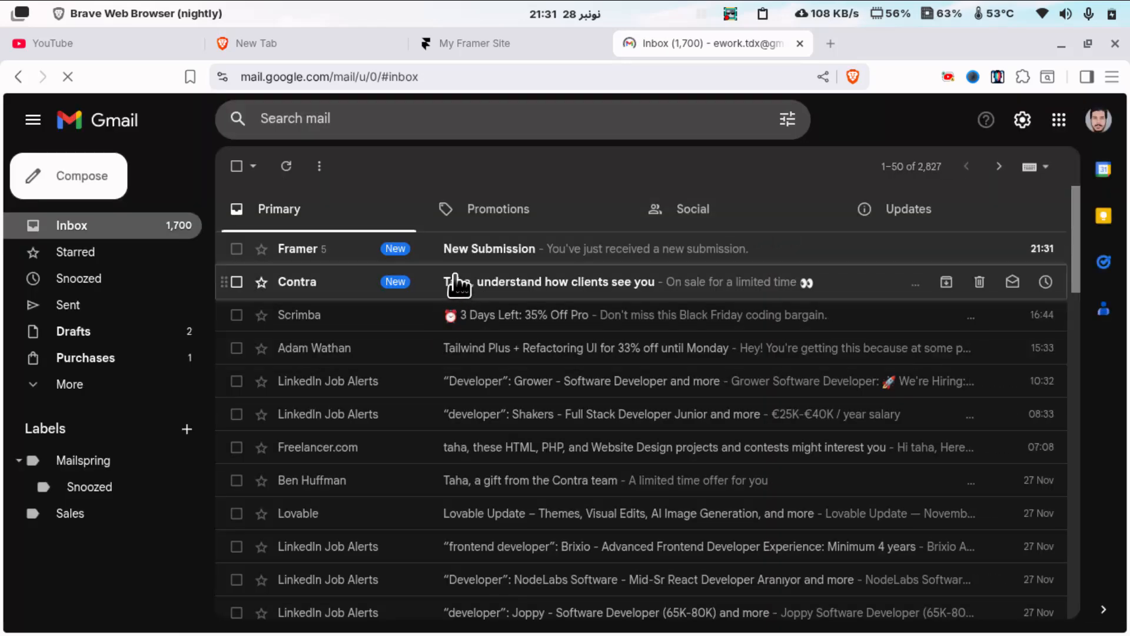
{"action": "left_click", "coordinate": [493, 252]}
{"action": "scroll", "coordinate": [538, 457], "scroll_direction": "down", "scroll_amount": 2}
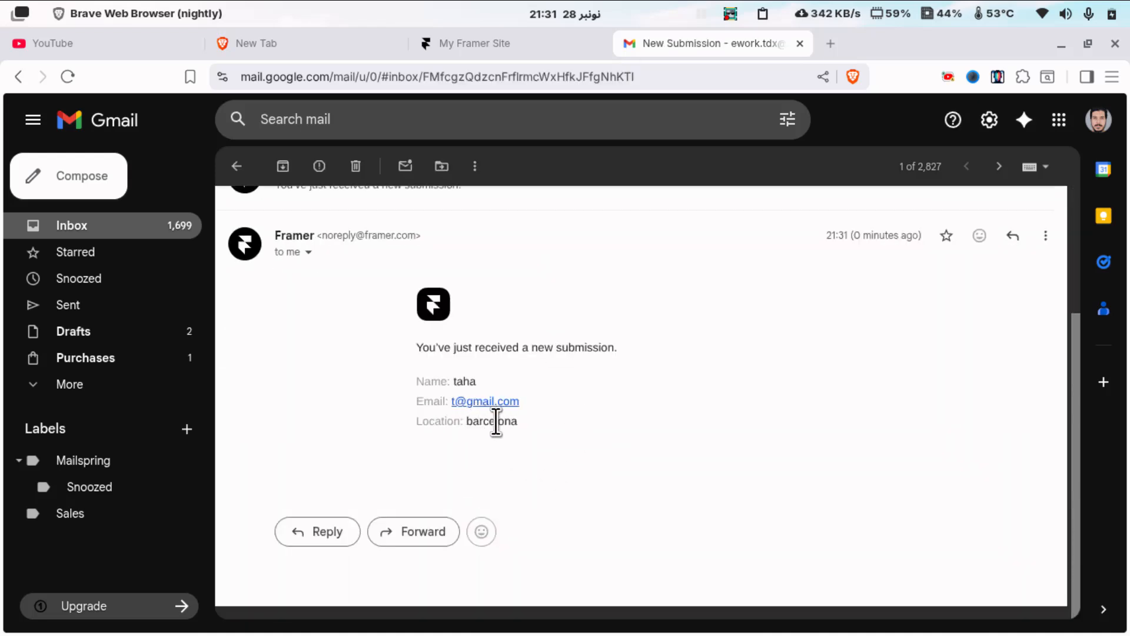
{"action": "scroll", "coordinate": [485, 387], "scroll_direction": "up", "scroll_amount": 2}
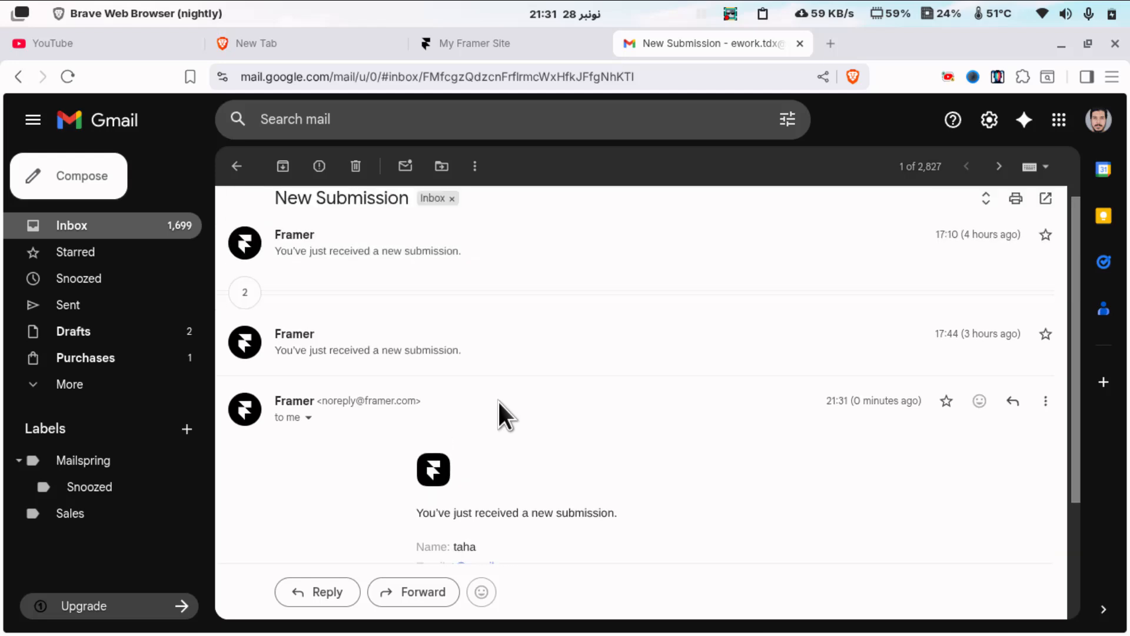
{"action": "left_click", "coordinate": [244, 308]}
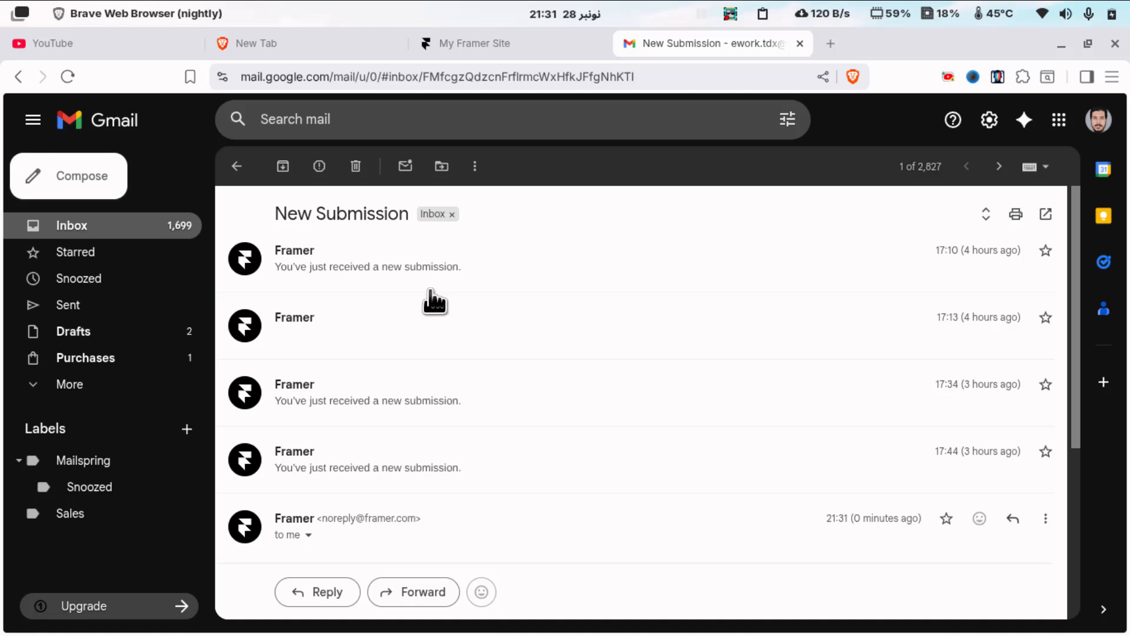
Switch to Framer and try hiding the form-control-email and form-control-location stacks, restoring their visibility to Yes.
{"action": "key", "text": "alt+Tab"}
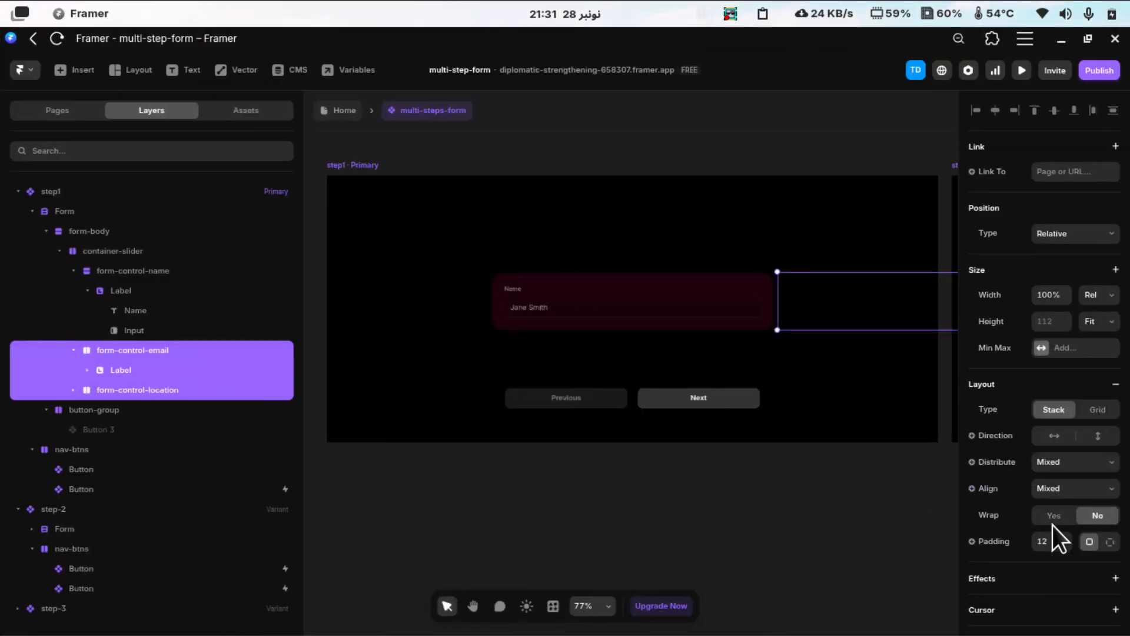
{"action": "scroll", "coordinate": [1057, 417], "scroll_direction": "down", "scroll_amount": 5}
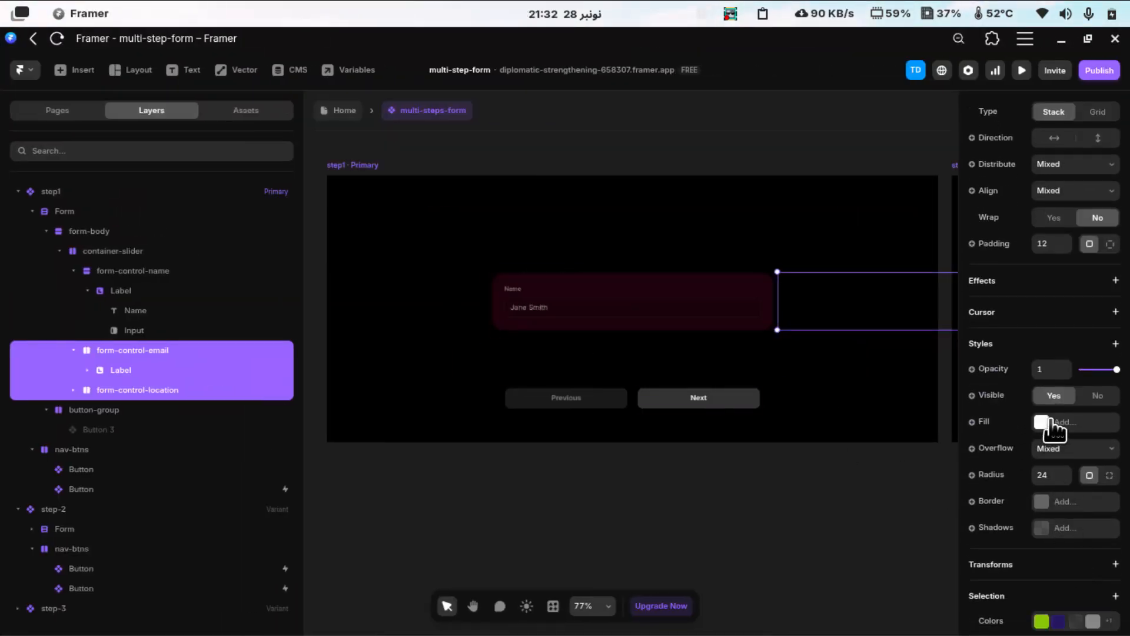
{"action": "left_click", "coordinate": [1098, 395]}
{"action": "left_click", "coordinate": [1051, 395]}
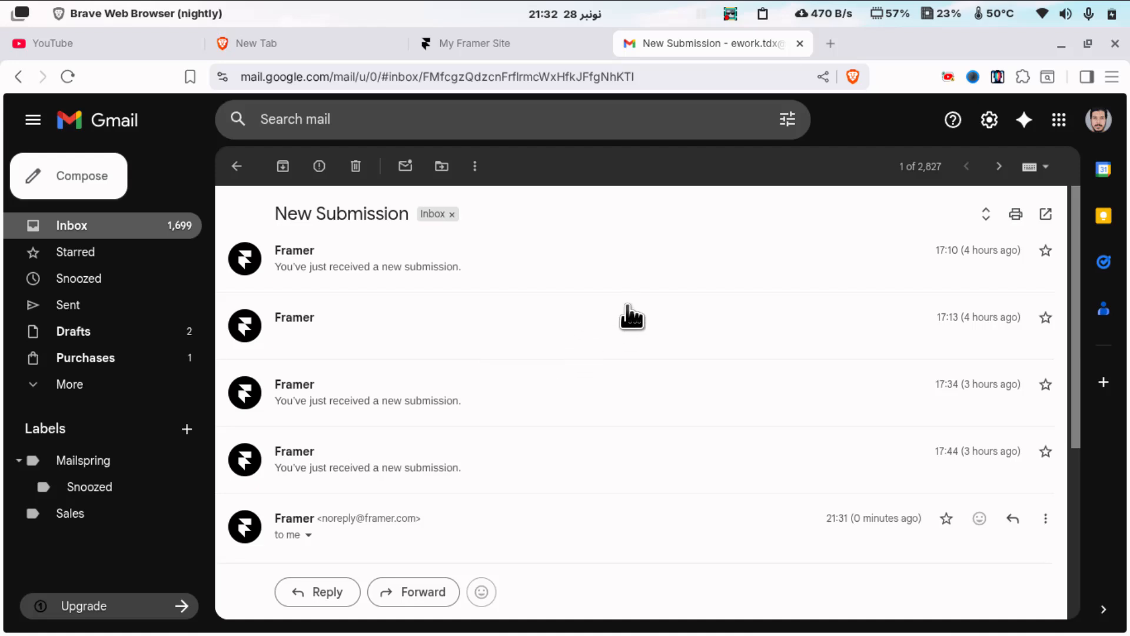
Return to Gmail and compare the fields in the 17:13 and 17:10 submission emails with those in the 21:31 one.
{"action": "left_click", "coordinate": [513, 322]}
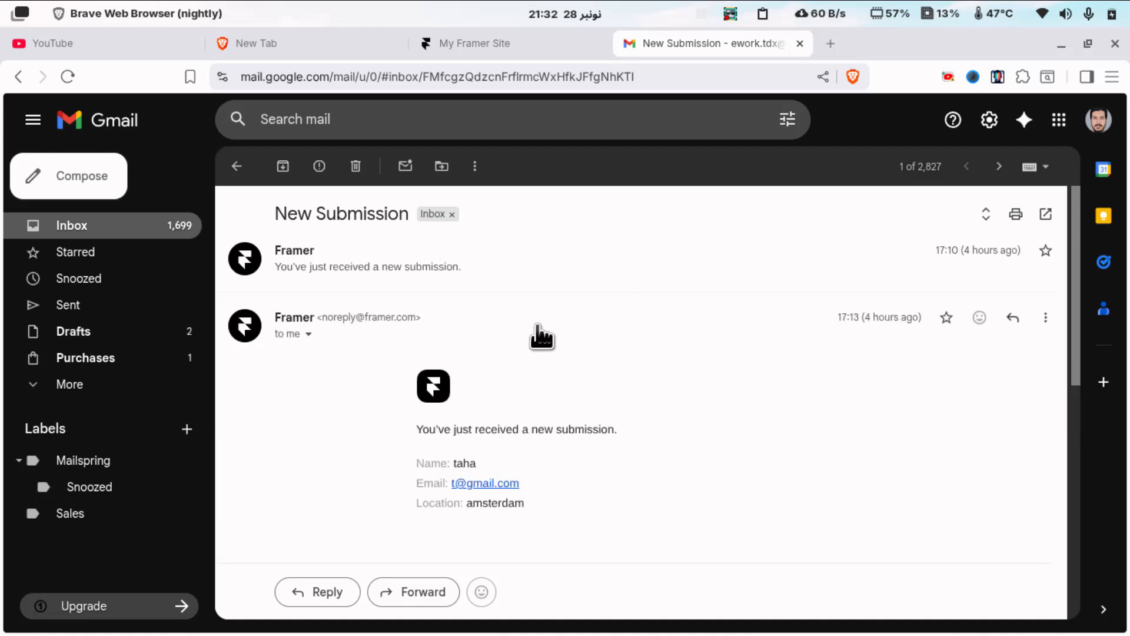
{"action": "left_click", "coordinate": [481, 271]}
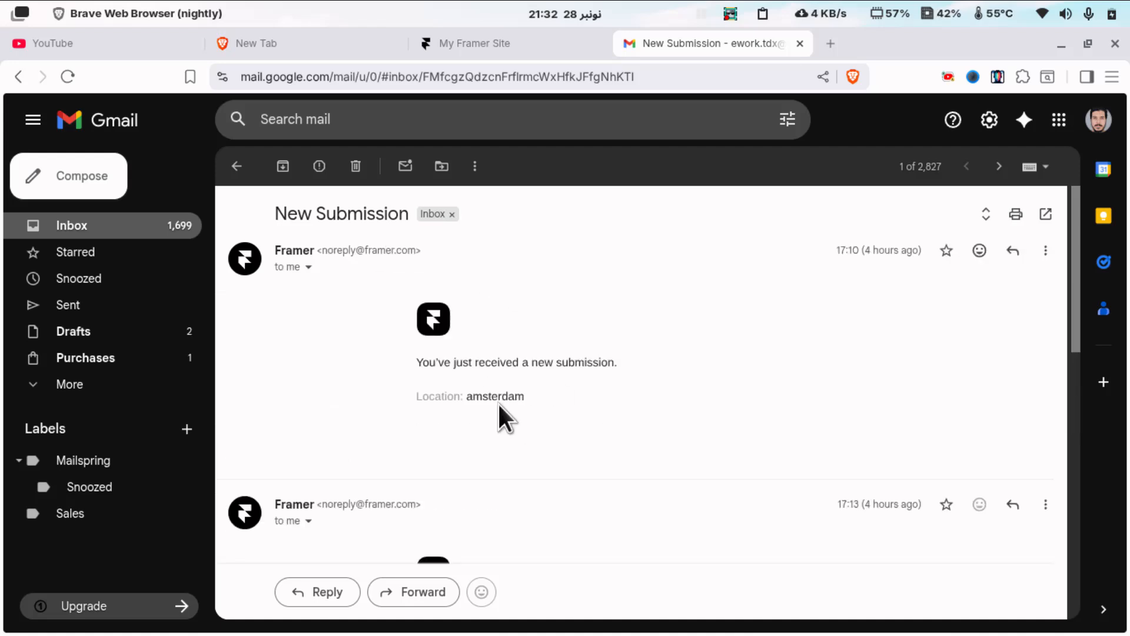
{"action": "left_click_drag", "start_coordinate": [417, 364], "coordinate": [628, 365]}
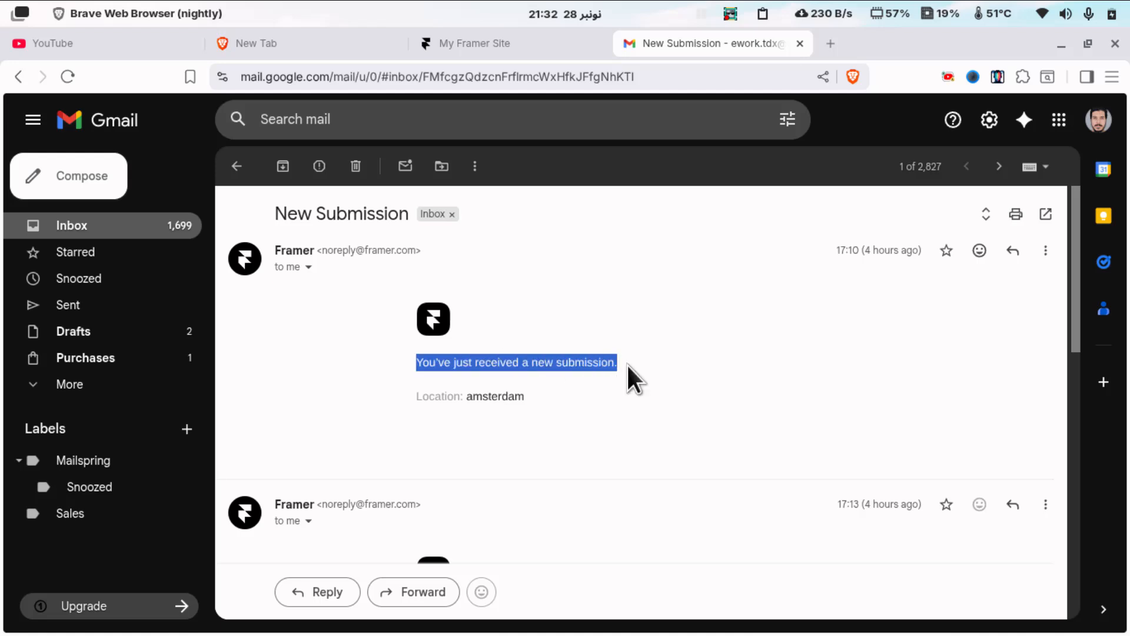
{"action": "left_click_drag", "start_coordinate": [417, 398], "coordinate": [569, 397]}
{"action": "scroll", "coordinate": [569, 398], "scroll_direction": "down", "scroll_amount": 7}
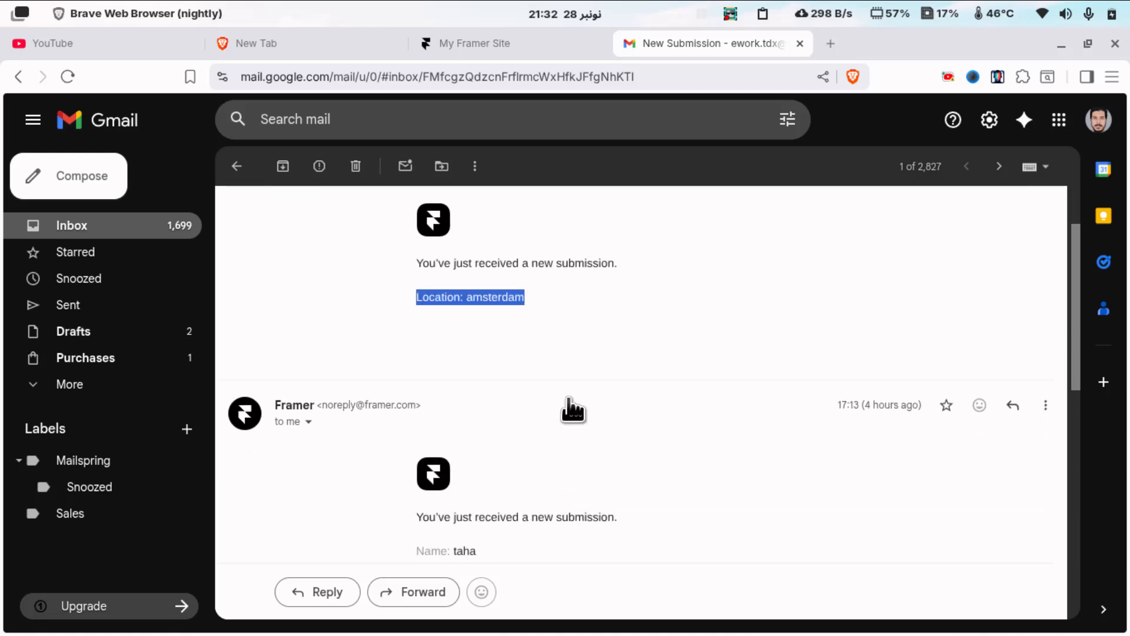
{"action": "scroll", "coordinate": [569, 398], "scroll_direction": "up", "scroll_amount": 5}
{"action": "scroll", "coordinate": [492, 316], "scroll_direction": "down", "scroll_amount": 6}
{"action": "scroll", "coordinate": [491, 314], "scroll_direction": "down", "scroll_amount": 3}
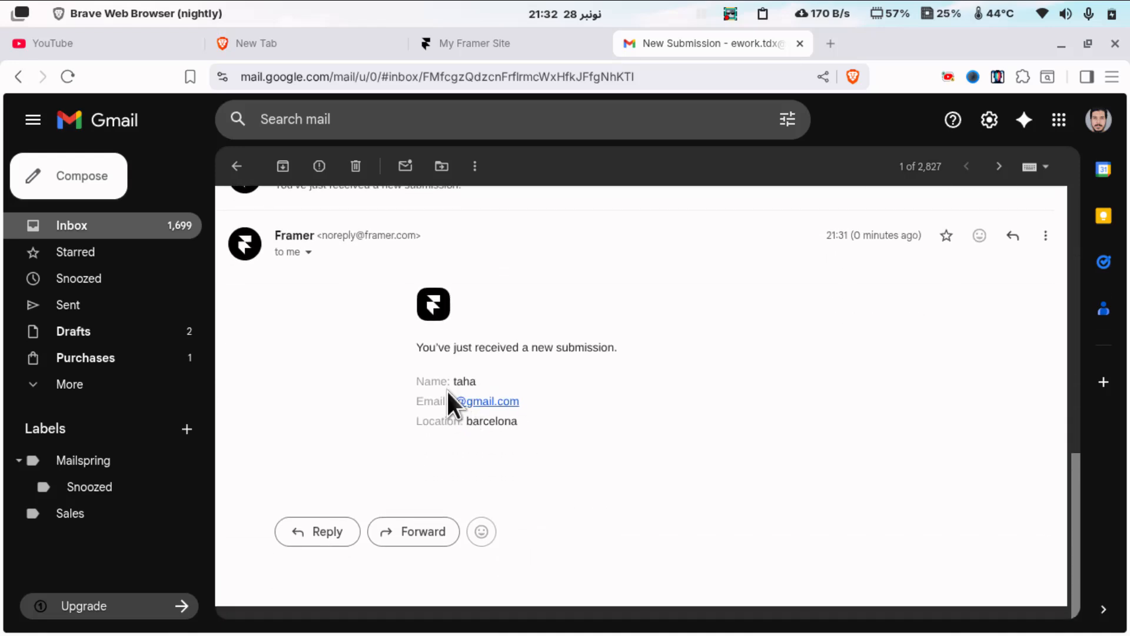
{"action": "left_click_drag", "start_coordinate": [449, 381], "coordinate": [537, 464]}
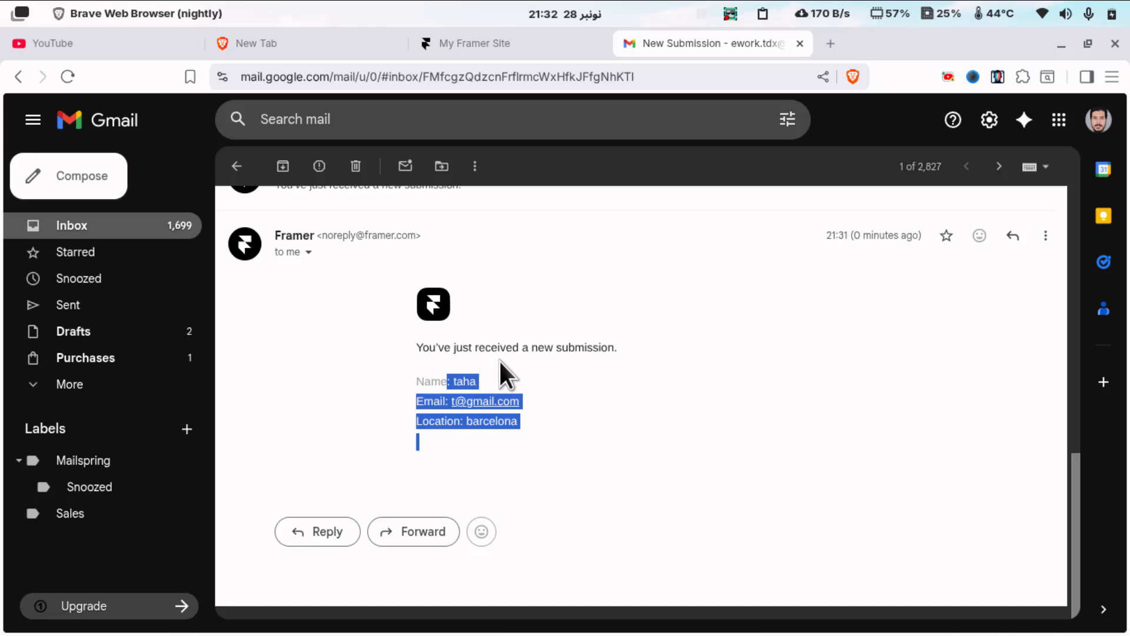
Review the published site's thank-you page and return to the 21:31 submission email.
{"action": "key", "text": "ctrl+shift+Tab"}
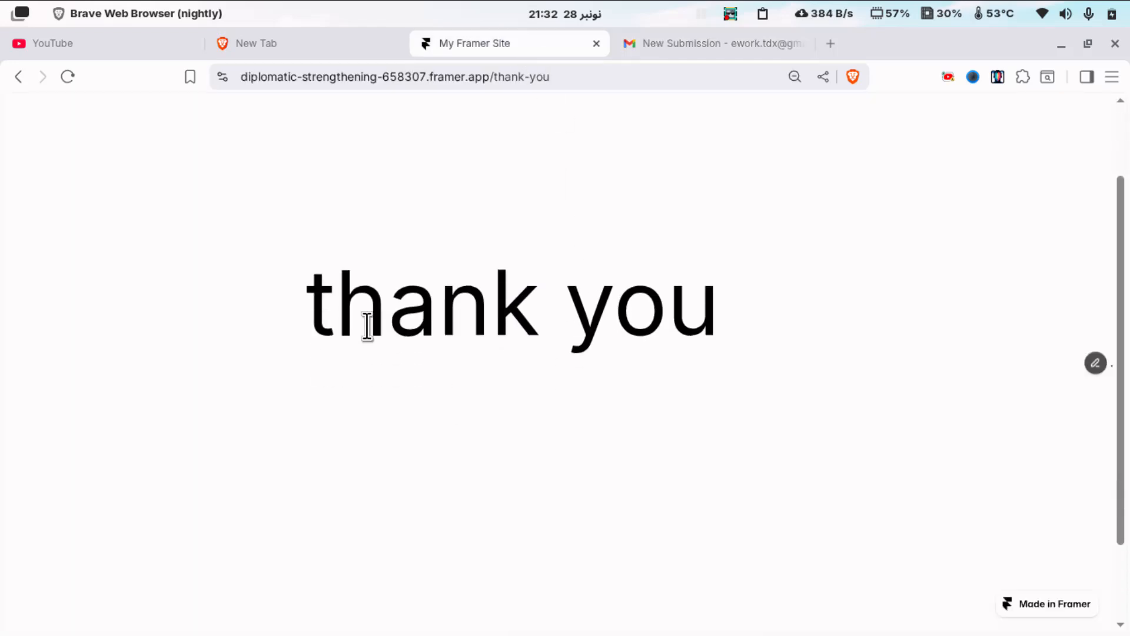
{"action": "double_click", "coordinate": [366, 328]}
{"action": "left_click", "coordinate": [591, 319]}
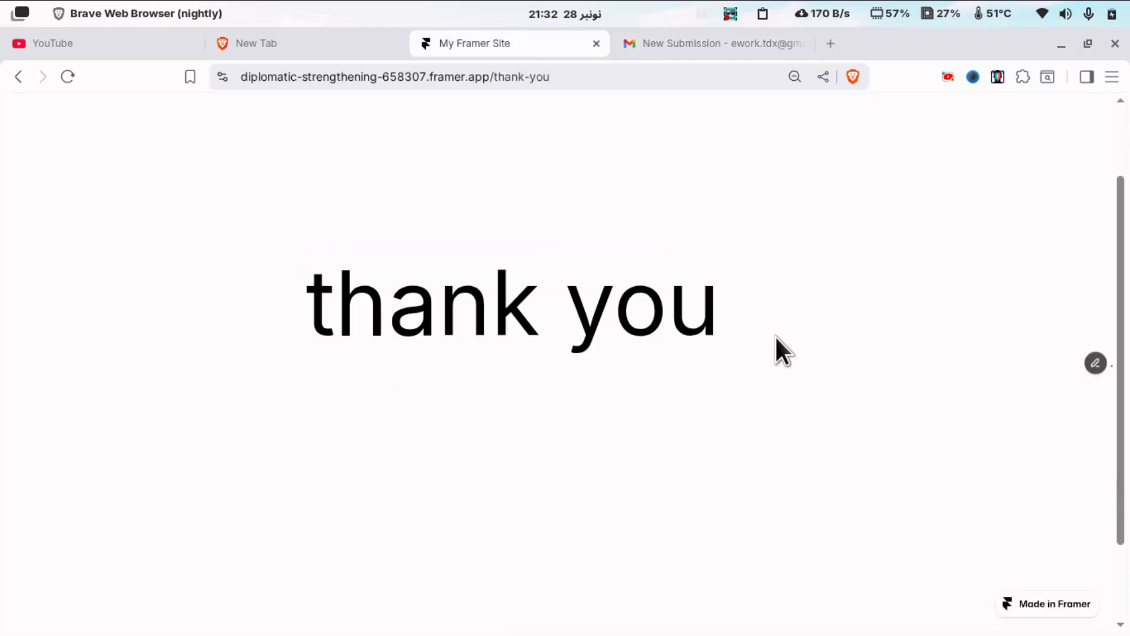
{"action": "left_click", "coordinate": [715, 44]}
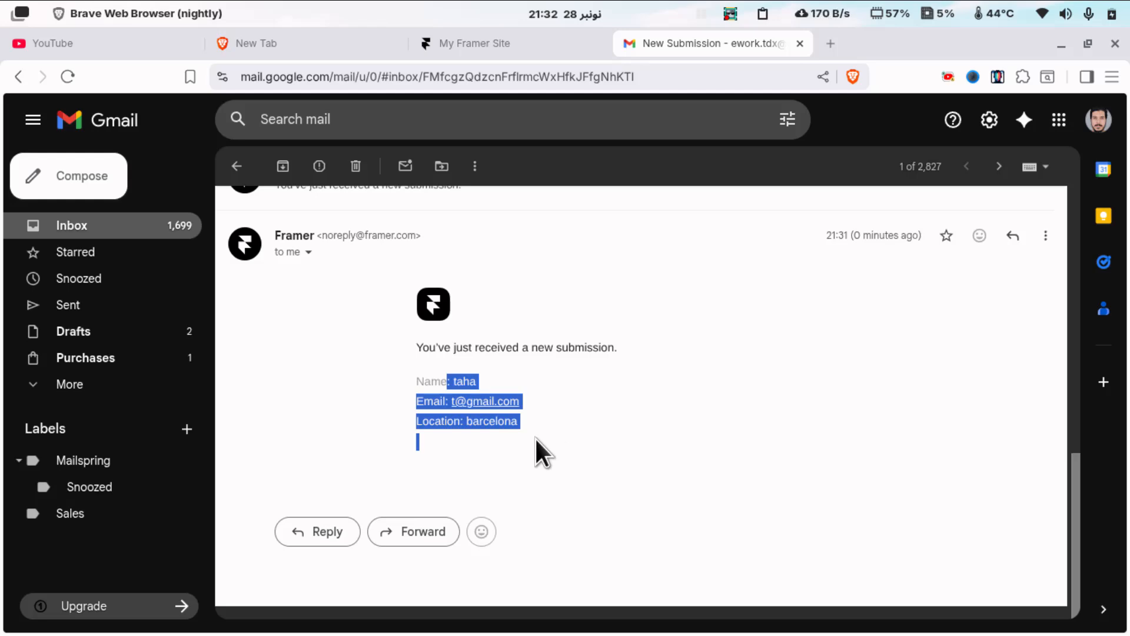
{"action": "left_click", "coordinate": [492, 409]}
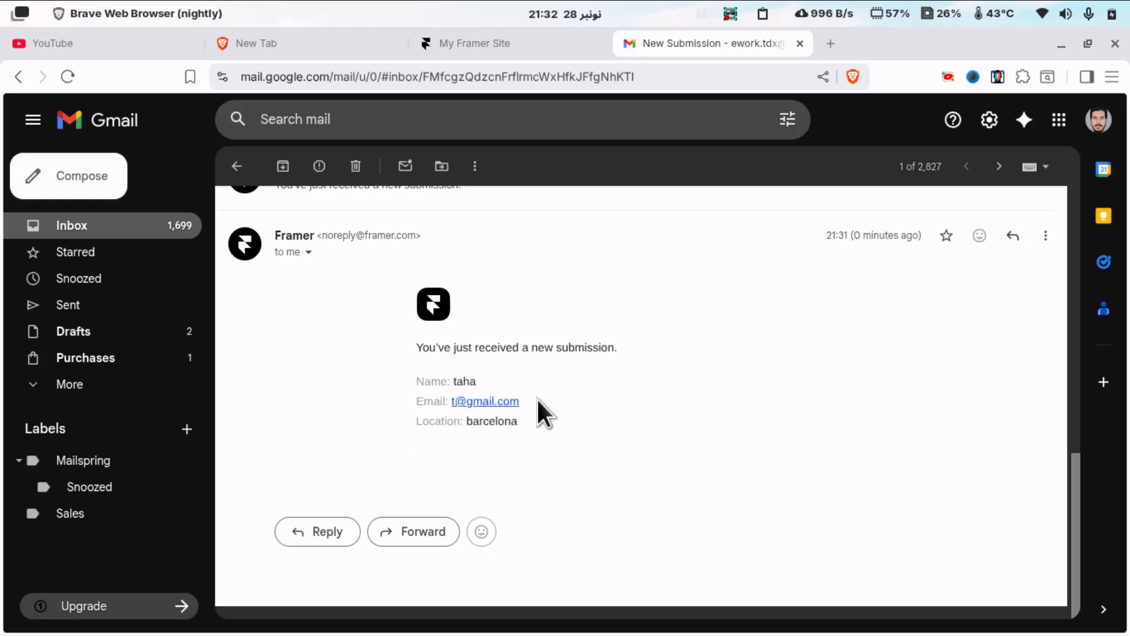
{"action": "key", "text": "alt+Tab"}
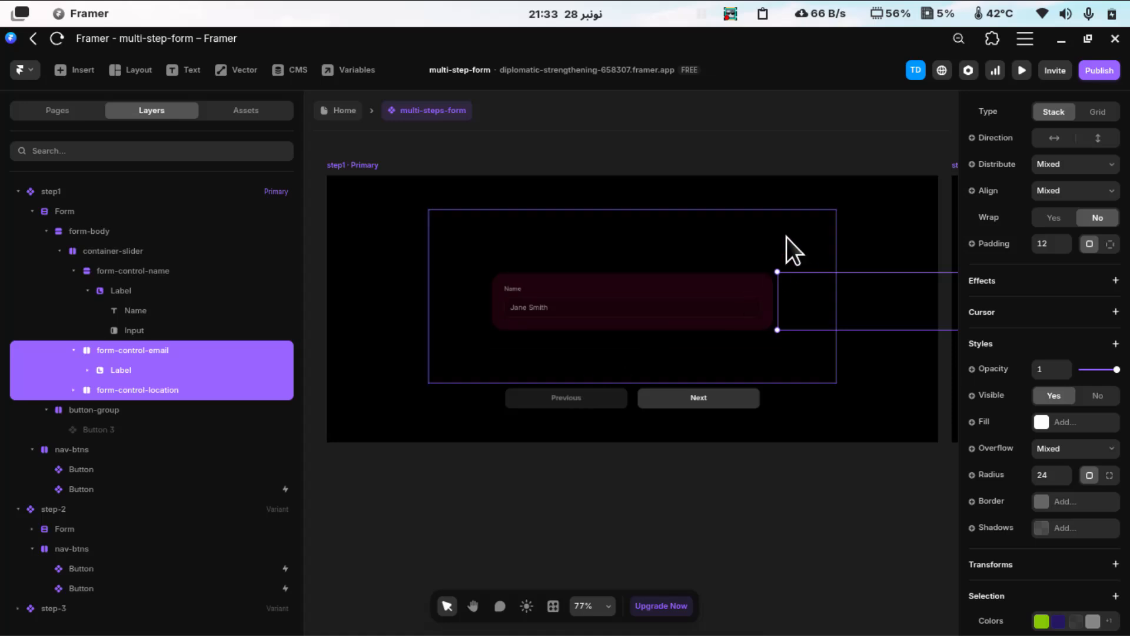
{"action": "left_click", "coordinate": [729, 15]}
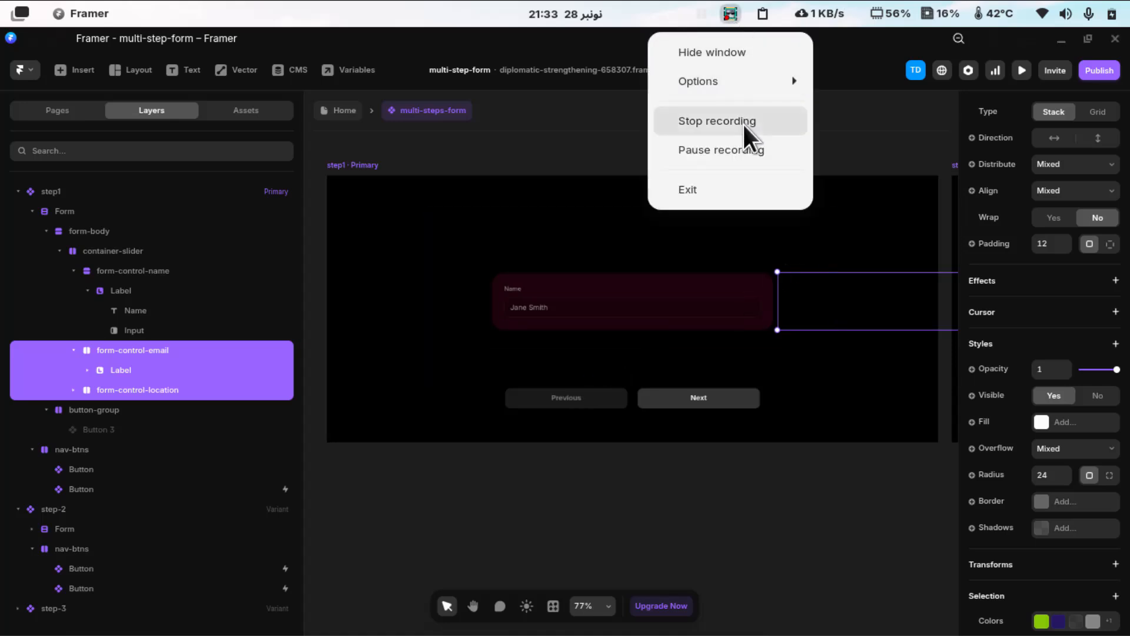